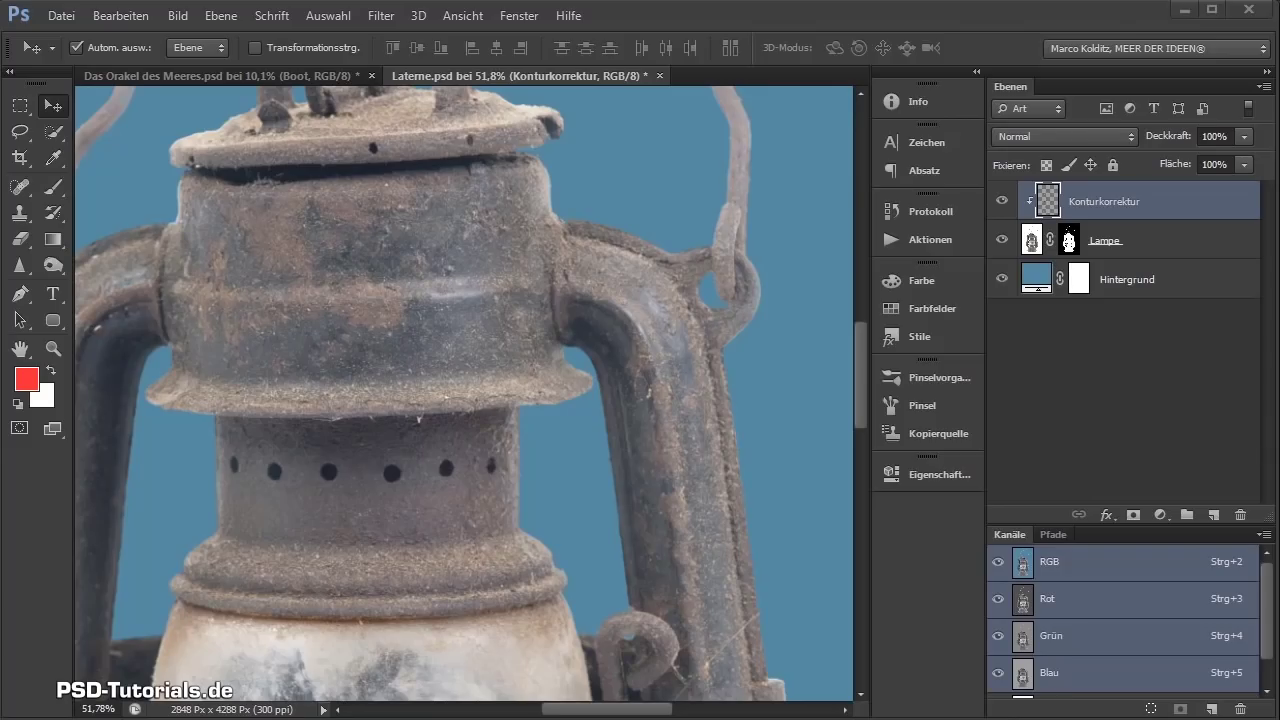
# - Toggle the Konturkorrektur layer to compare the lantern's edges at the lid and burner base
pyautogui.moveTo(586, 277); pyautogui.dragTo(561, 502)
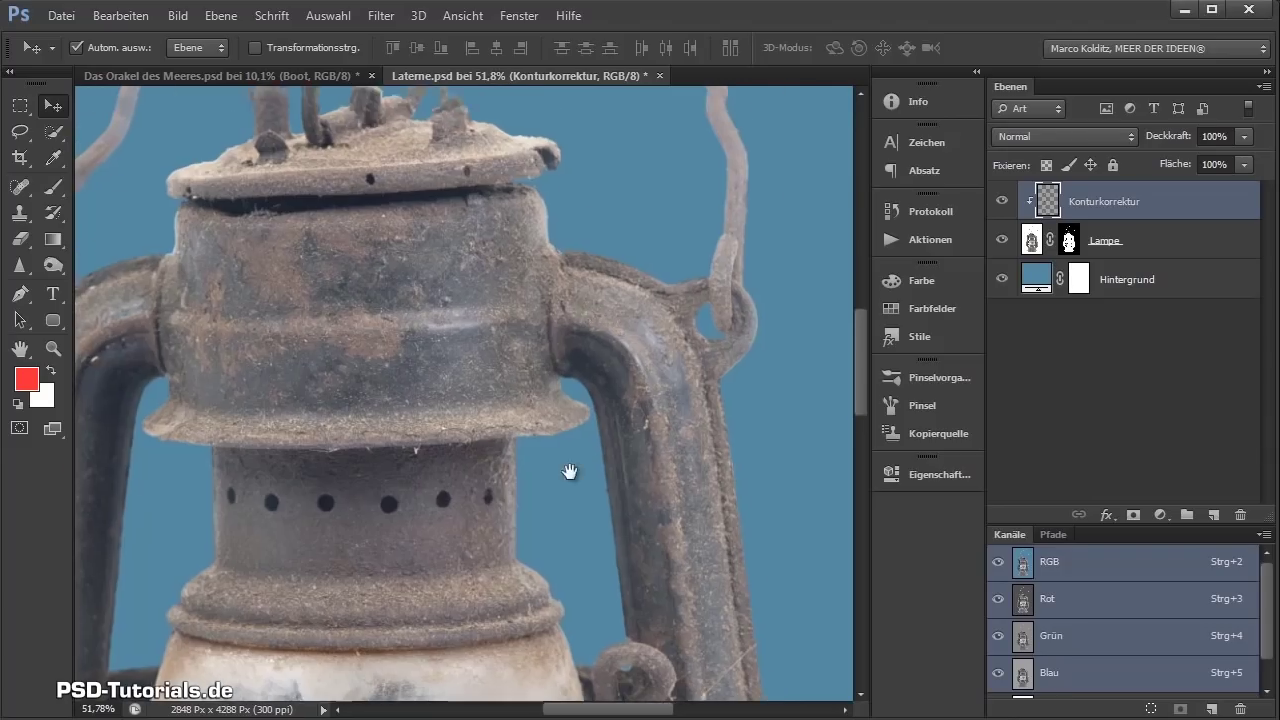
pyautogui.scroll(-5, 561, 502)
pyautogui.scroll(-2, 543, 517)
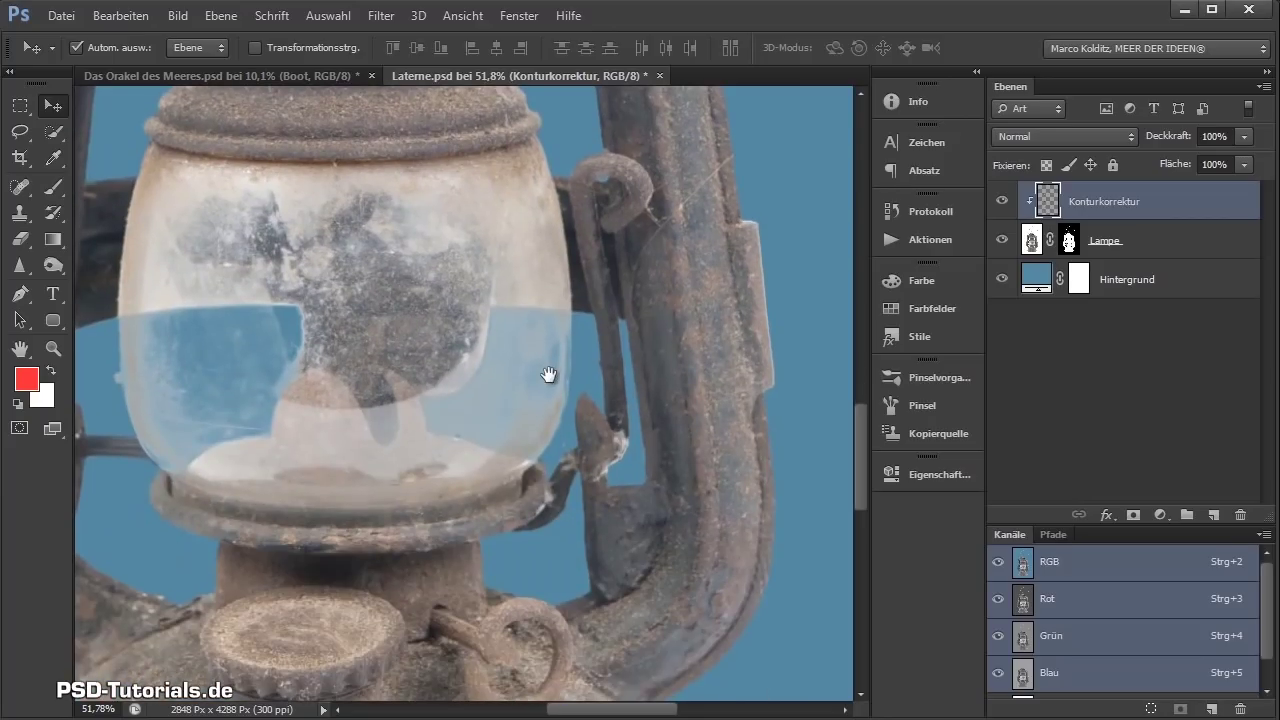
pyautogui.scroll(-2, 514, 509)
pyautogui.scroll(5, 549, 351)
pyautogui.scroll(2, 543, 409)
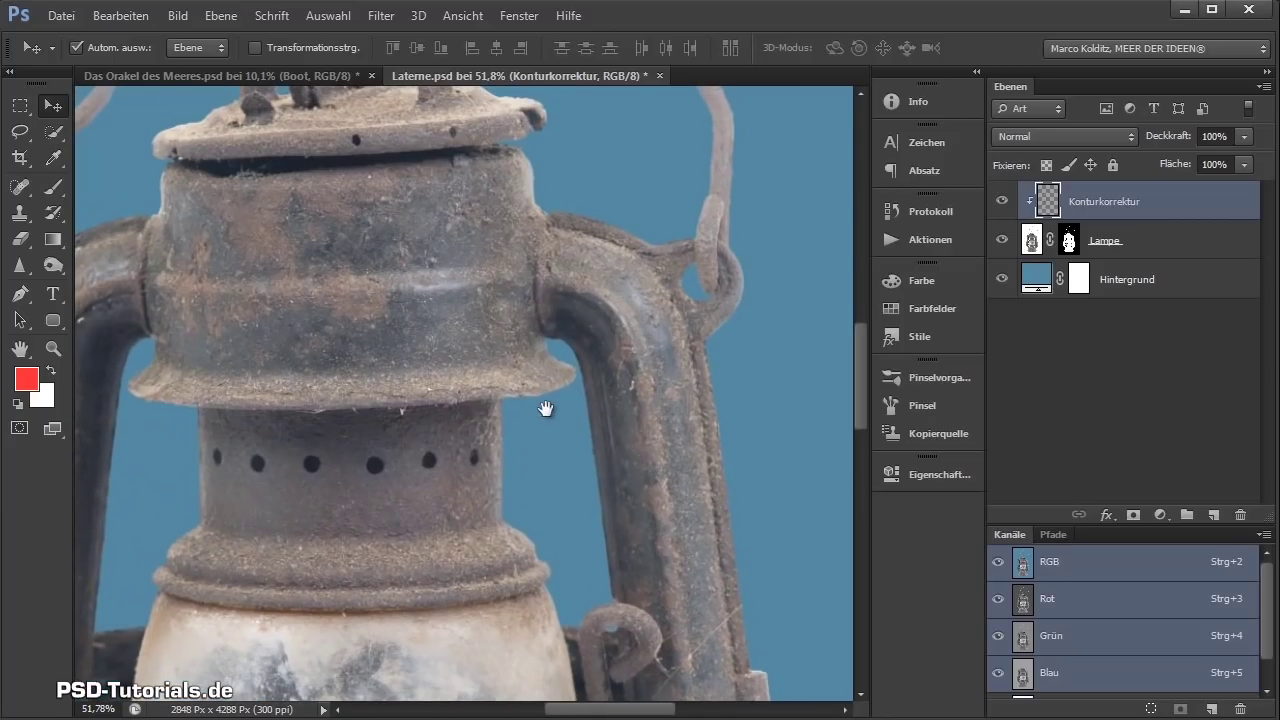
pyautogui.click(1004, 207)
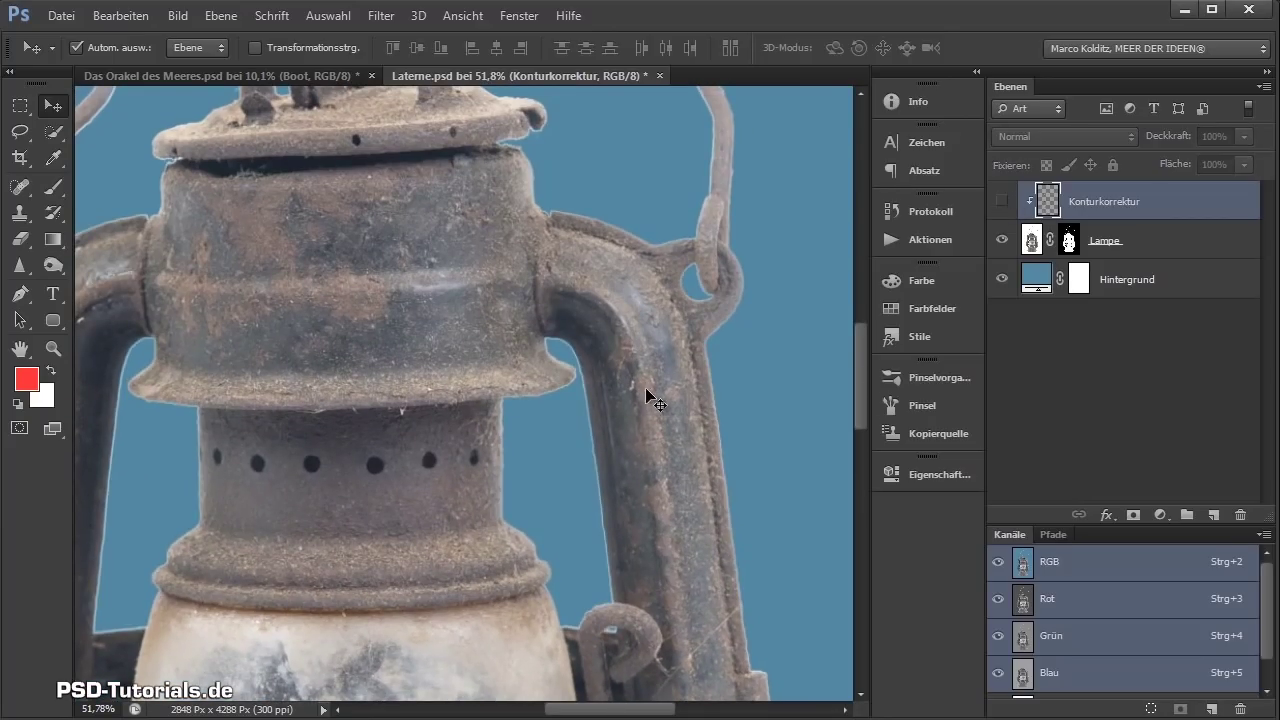
pyautogui.scroll(-5, 580, 363)
pyautogui.moveTo(562, 451); pyautogui.dragTo(614, 329)
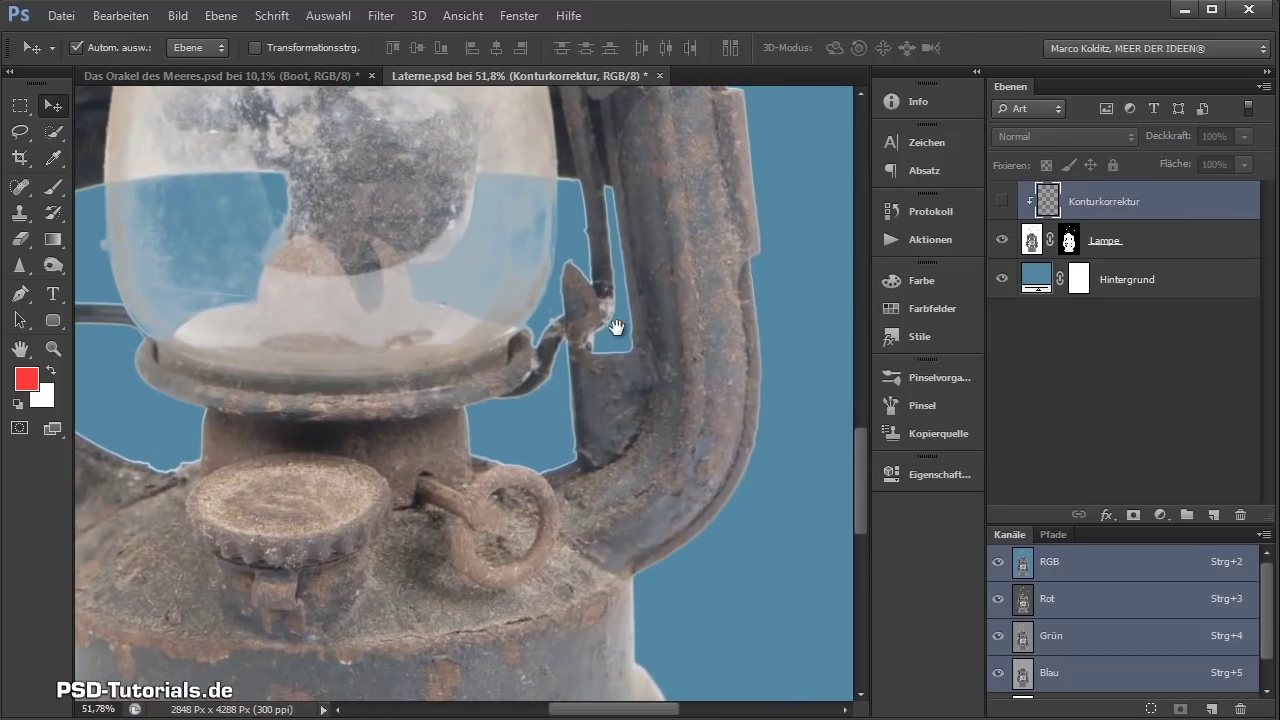
pyautogui.click(1002, 205)
# - Recheck fringes along the left handle with Konturkorrektur toggled, then fit the lantern in the window
pyautogui.click(1003, 206)
pyautogui.click(1003, 206)
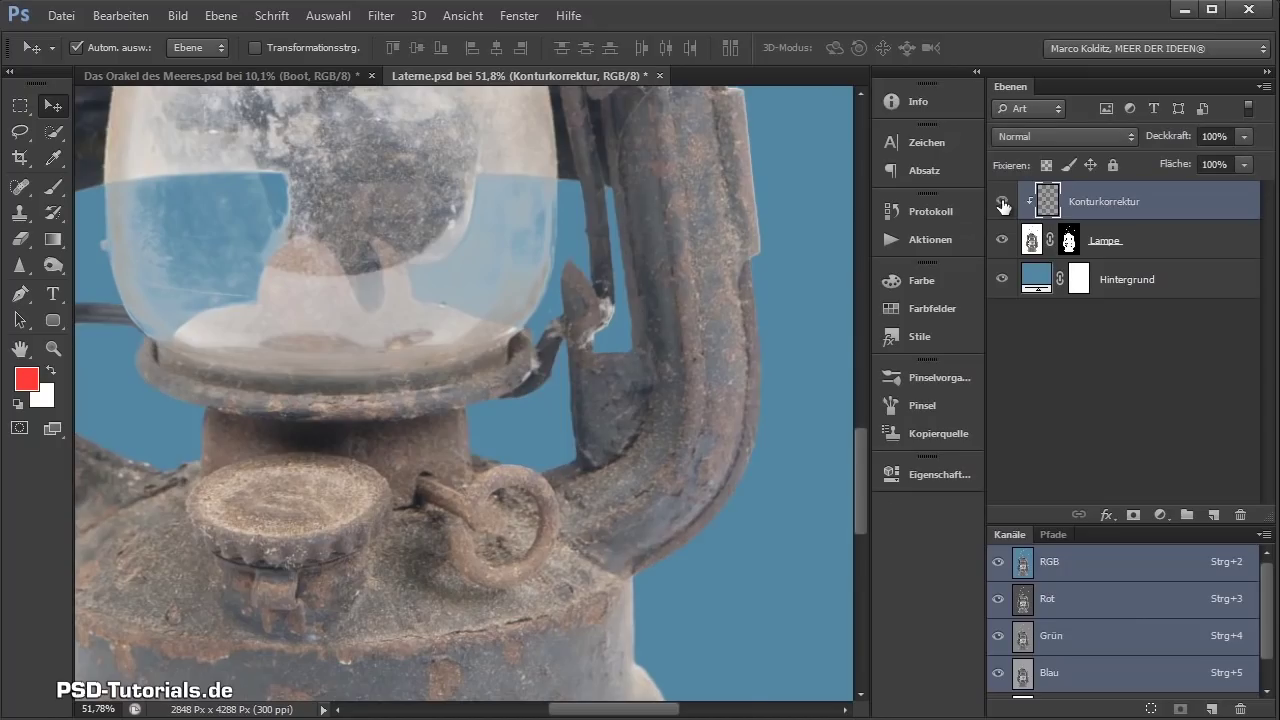
pyautogui.click(1003, 206)
pyautogui.moveTo(158, 395); pyautogui.dragTo(463, 394)
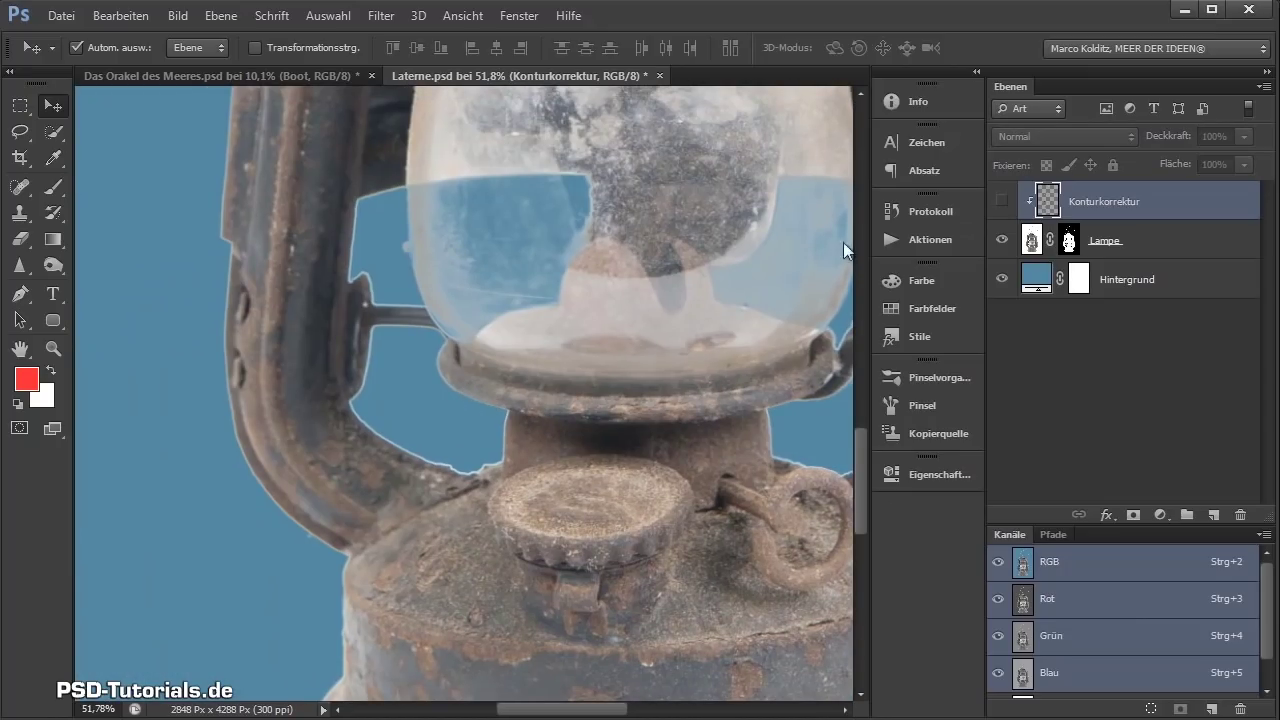
pyautogui.click(1001, 202)
pyautogui.scroll(-4, 517, 354)
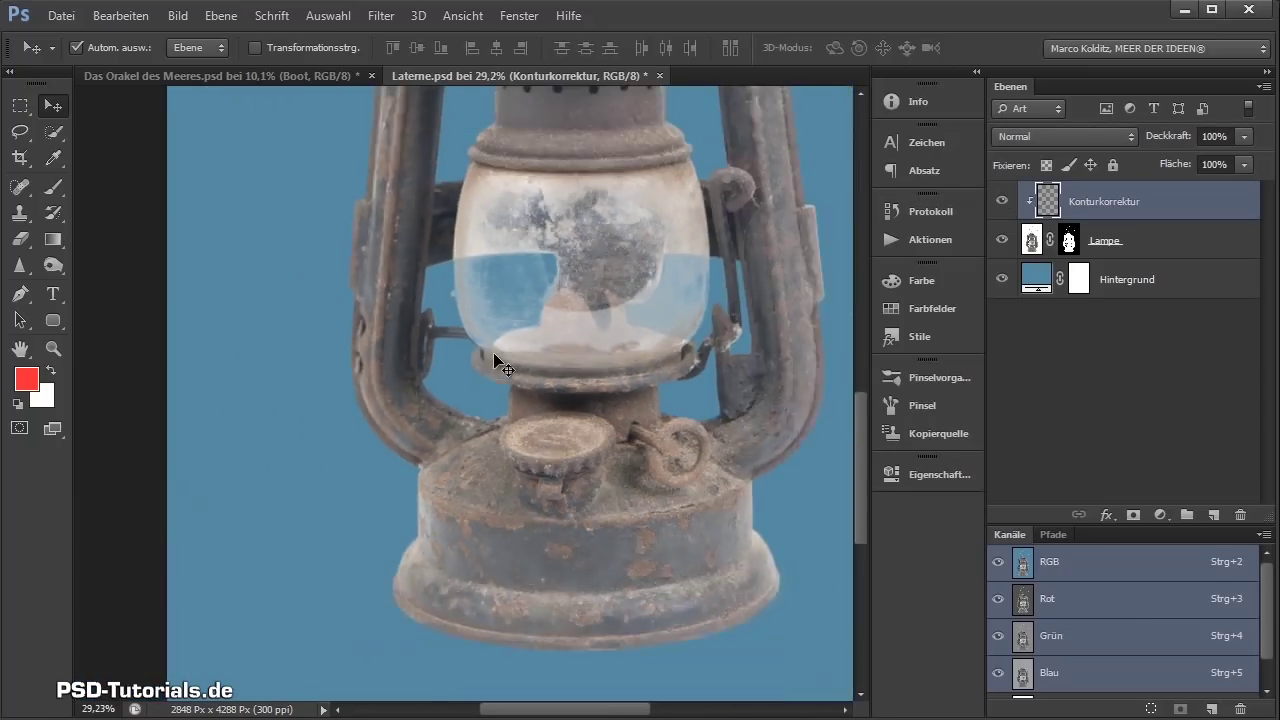
pyautogui.scroll(-1, 517, 354)
pyautogui.press('h')
pyautogui.hotkey('ctrl', '0')
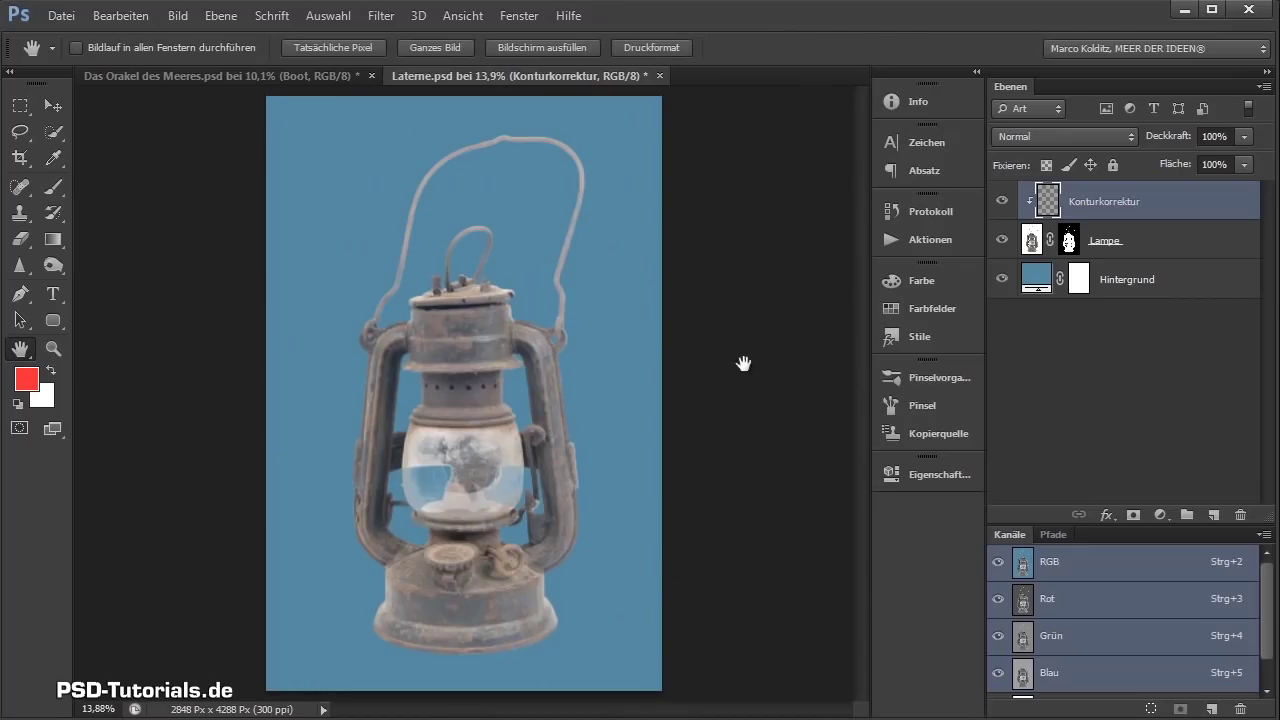
# - Delete the blue Hintergrund layer and merge Lampe with Konturkorrektur
pyautogui.click(47, 101)
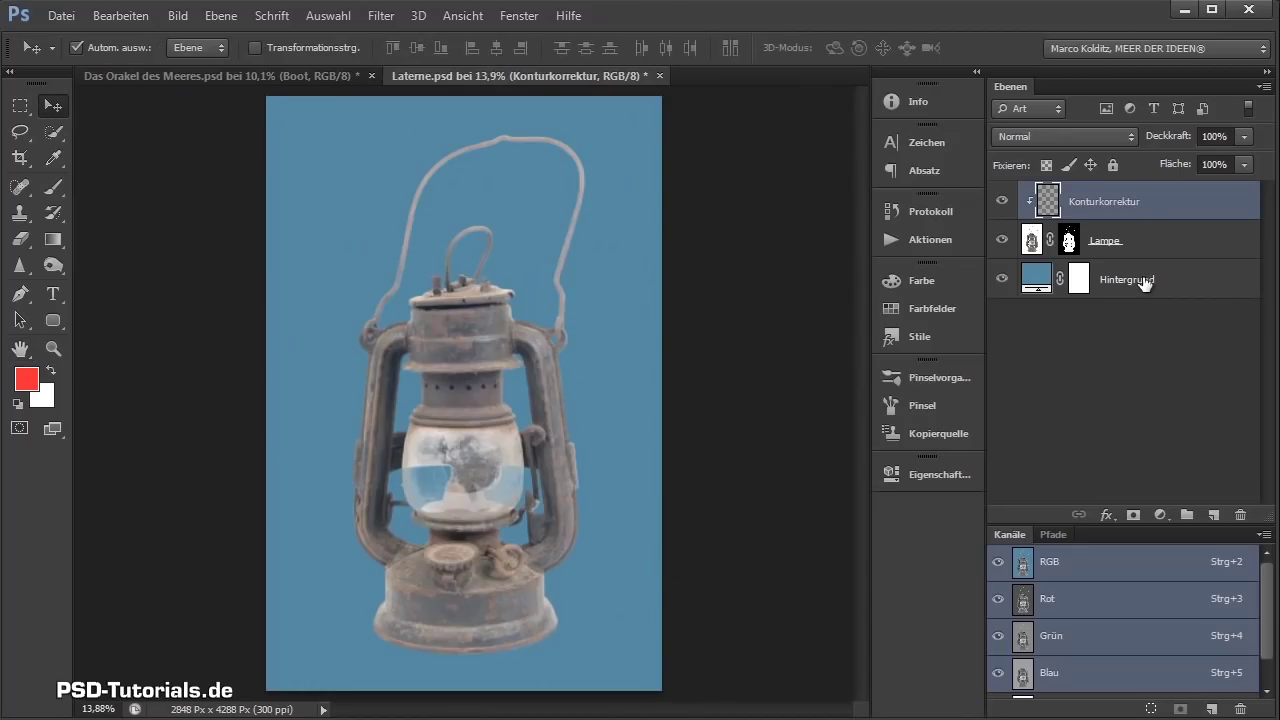
pyautogui.moveTo(1145, 283); pyautogui.dragTo(1240, 515)
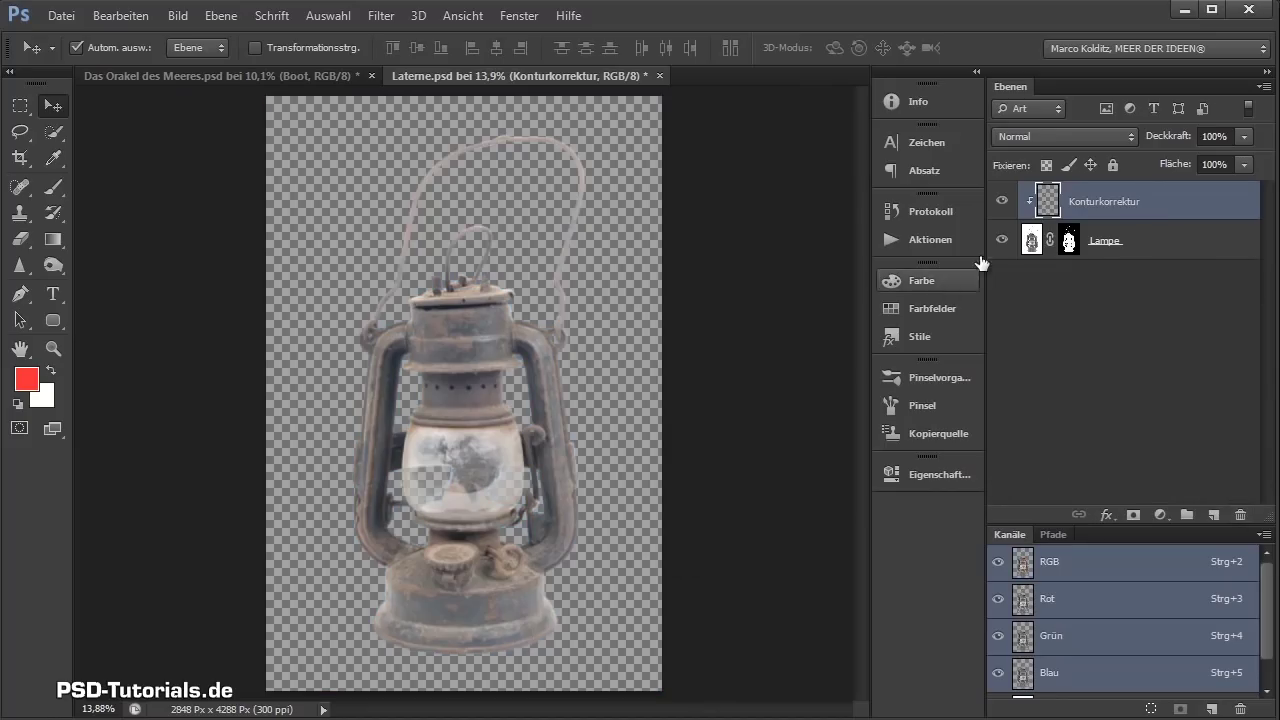
pyautogui.keyDown('shift'); pyautogui.click(1157, 244); pyautogui.keyUp('shift')
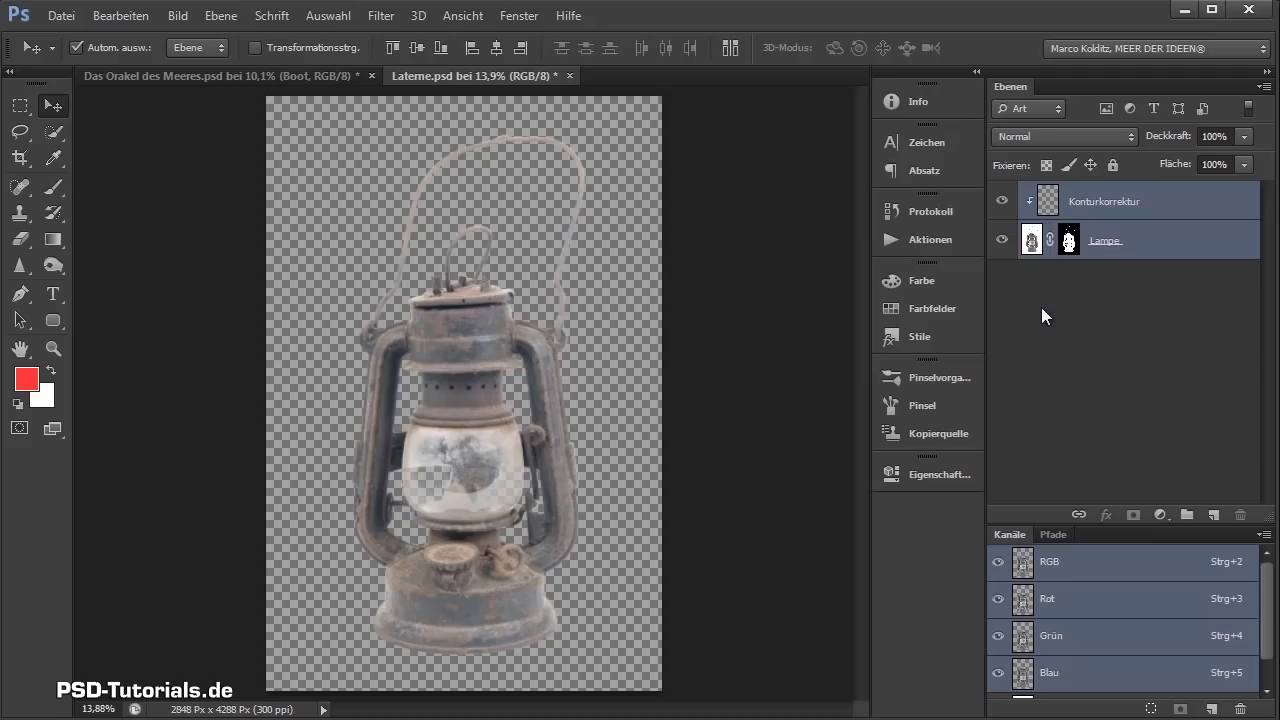
pyautogui.hotkey('ctrl', 'e')
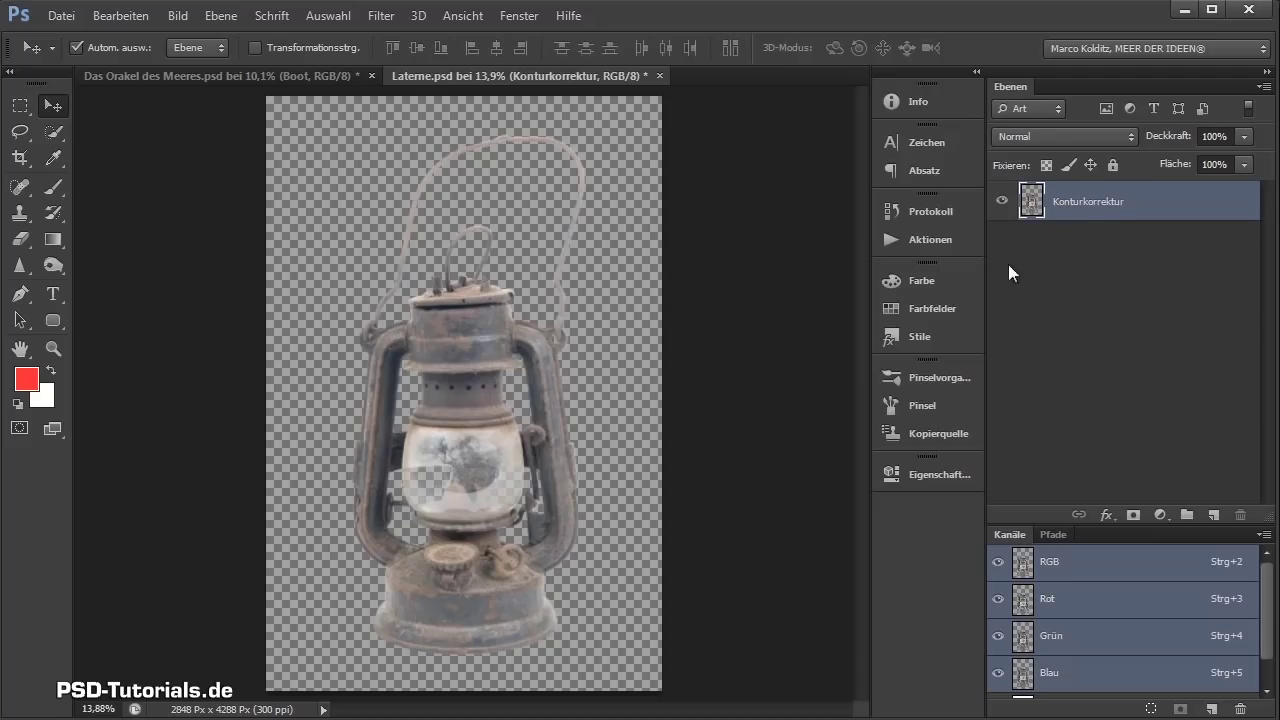
# - Rename the merged layer to 'Lampe'
pyautogui.doubleClick(1066, 205)
pyautogui.write('La')
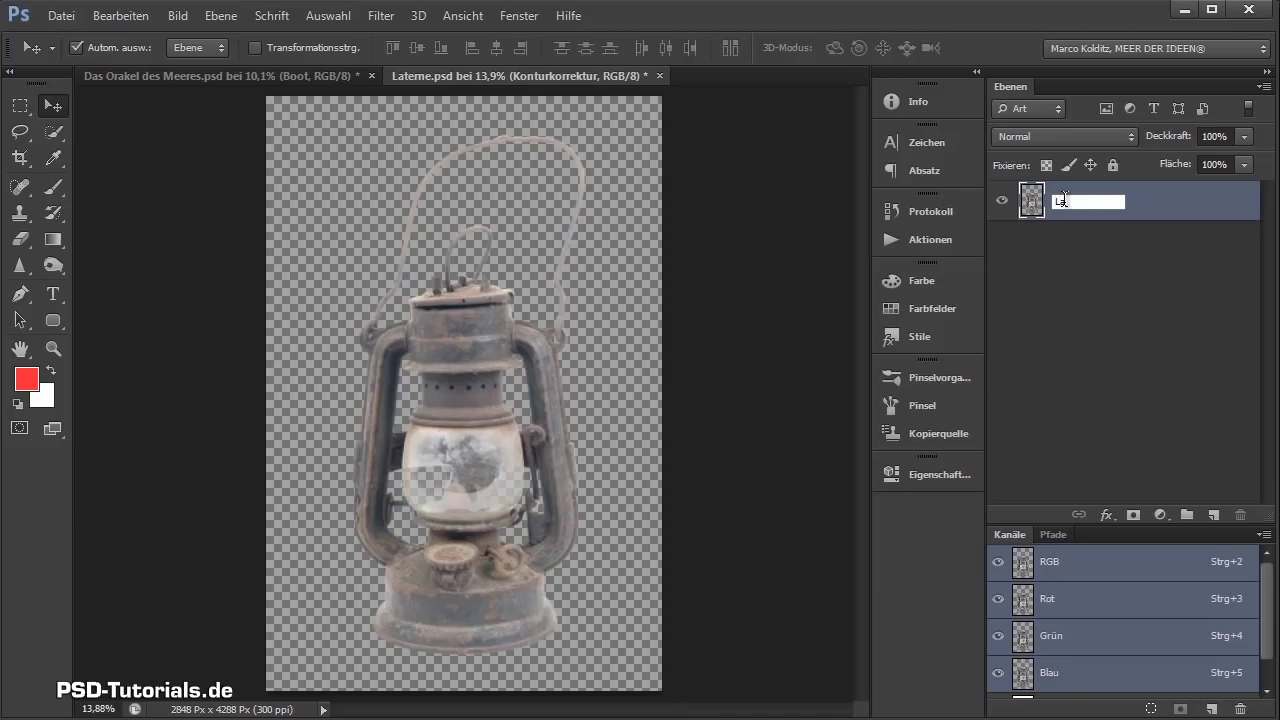
pyautogui.write('mpe')
pyautogui.press('Return')
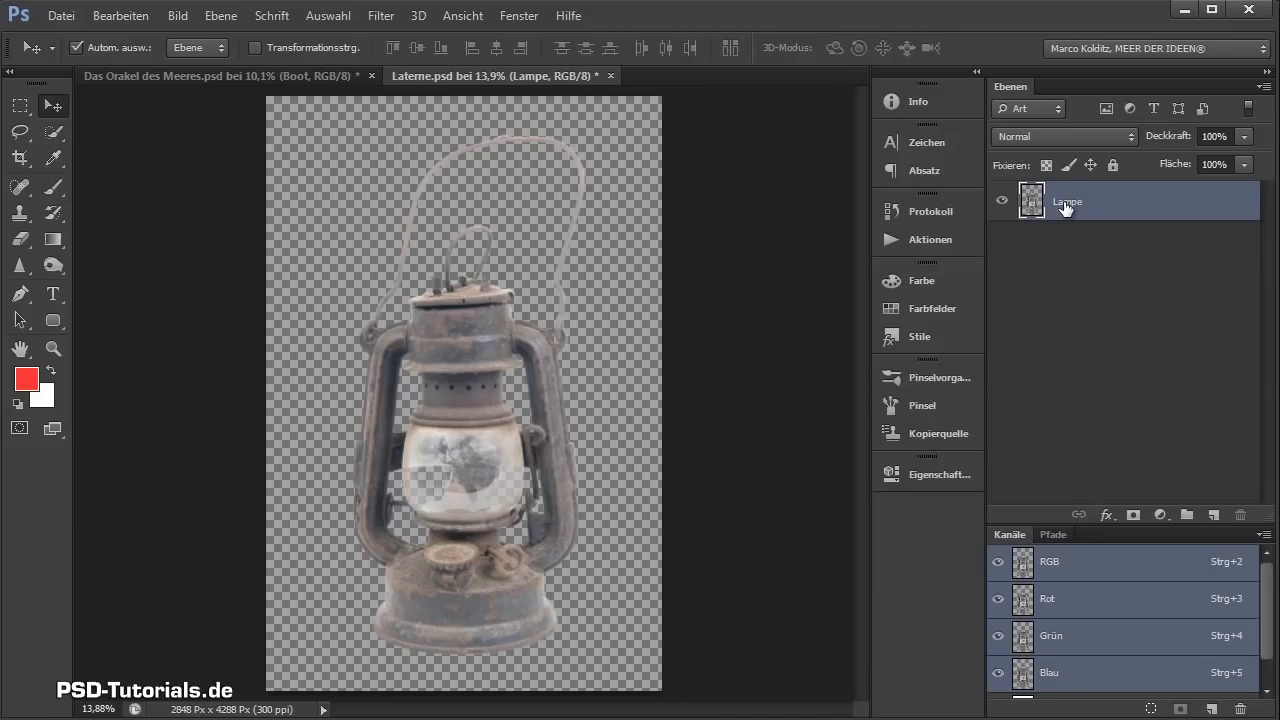
# - Copy the lantern layer into the Das Orakel des Meeres document
pyautogui.moveTo(460, 340)
pyautogui.mouseDown()
pyautogui.moveTo(183, 72)
pyautogui.moveTo(460, 345)
pyautogui.moveTo(466, 257)
pyautogui.mouseUp()
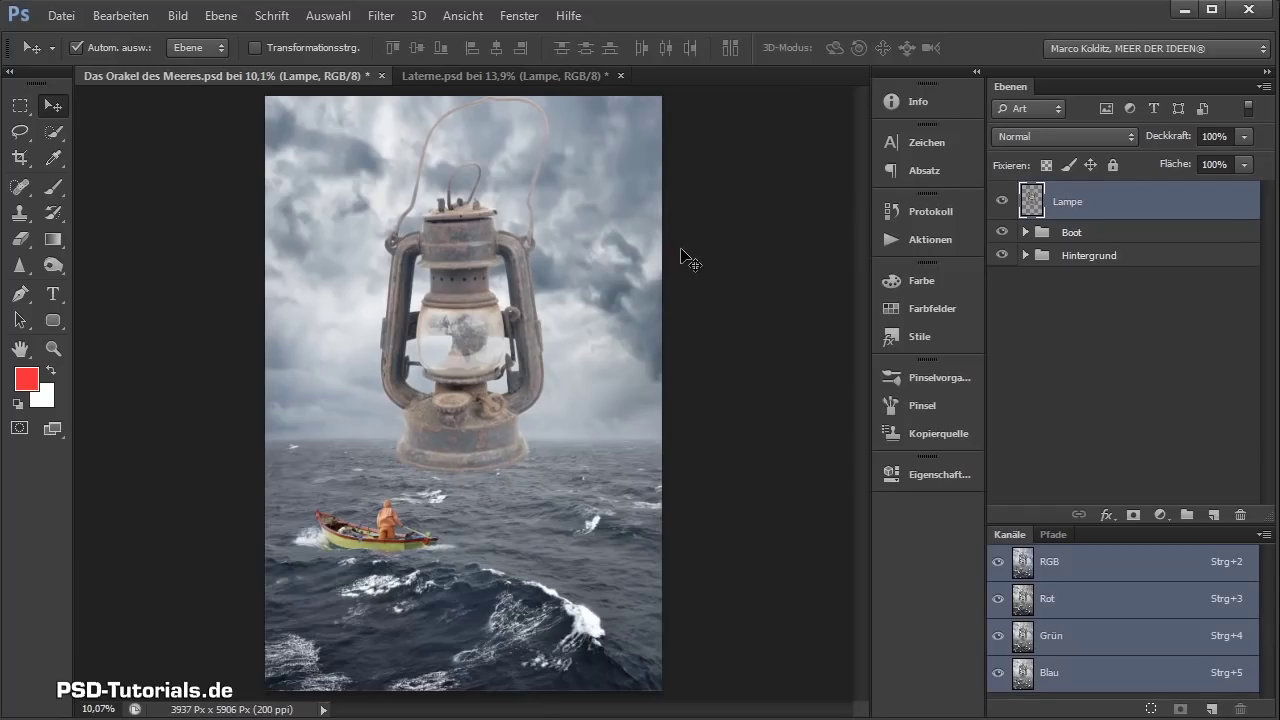
pyautogui.click(571, 76)
pyautogui.click(335, 77)
# - Convert the Lampe layer to a smart object and nudge it slightly down and right
pyautogui.rightClick(1117, 205)
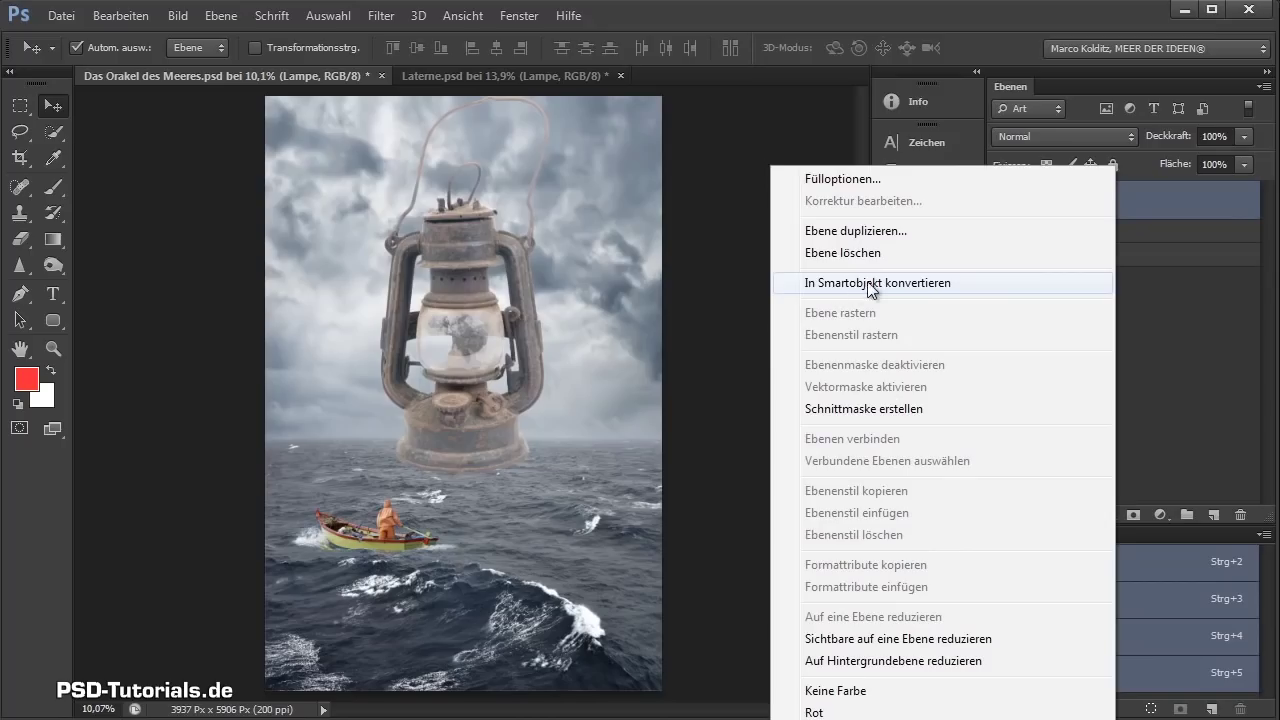
pyautogui.click(966, 281)
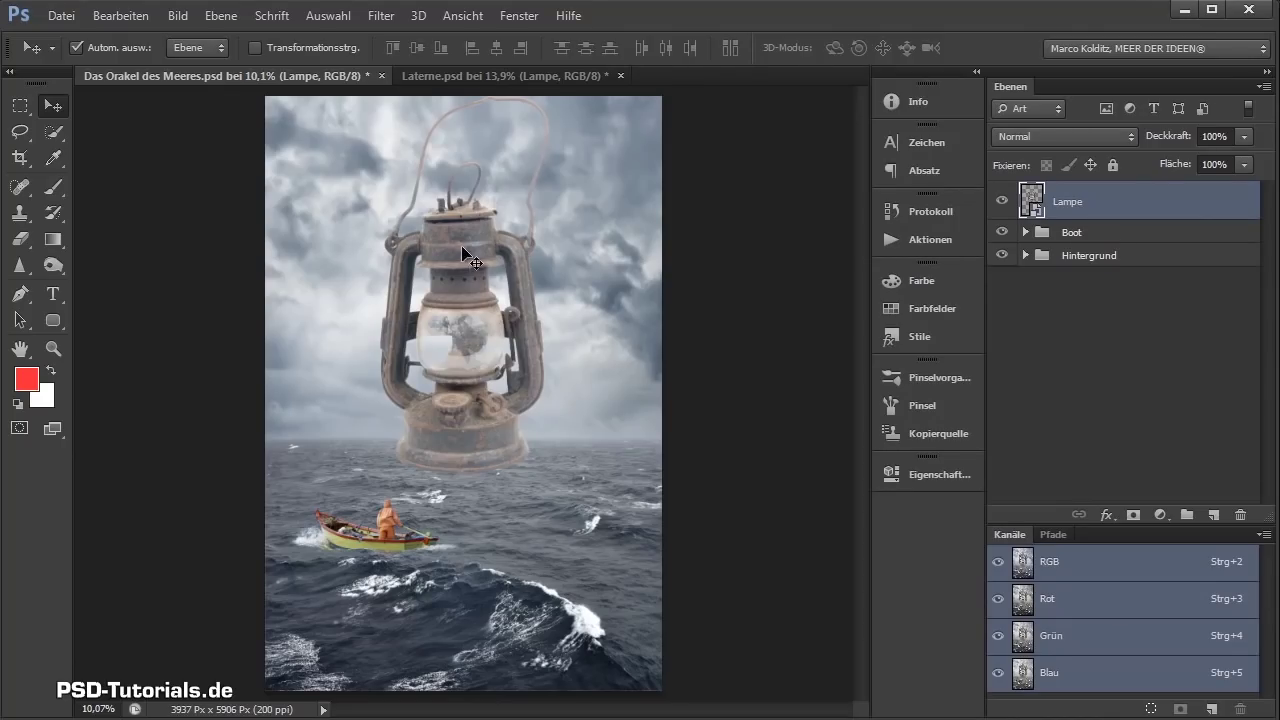
pyautogui.moveTo(463, 256); pyautogui.dragTo(467, 272)
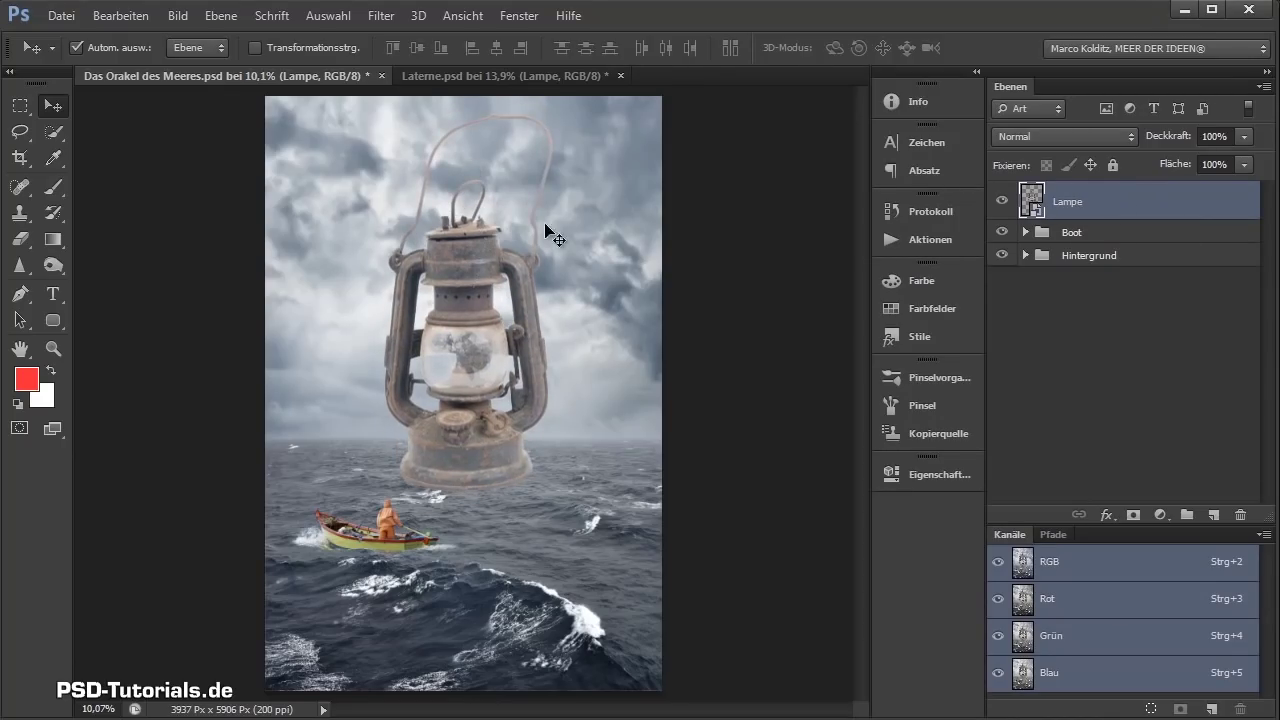
# - Scale the lantern to about 6.4% and place it beside the fisherman, tilted about 4°
pyautogui.hotkey('ctrl', 't')
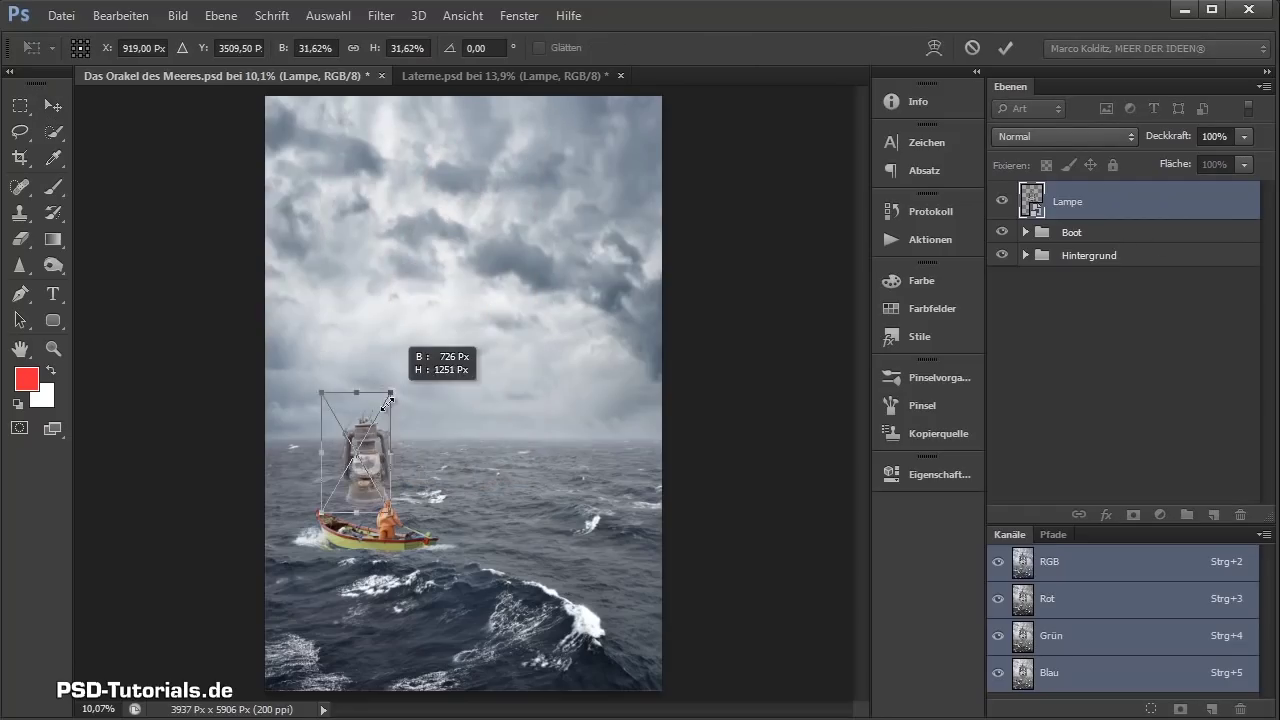
pyautogui.moveTo(550, 118); pyautogui.dragTo(366, 413)
pyautogui.scroll(3, 351, 491)
pyautogui.scroll(3, 351, 491)
pyautogui.moveTo(379, 364); pyautogui.dragTo(405, 489)
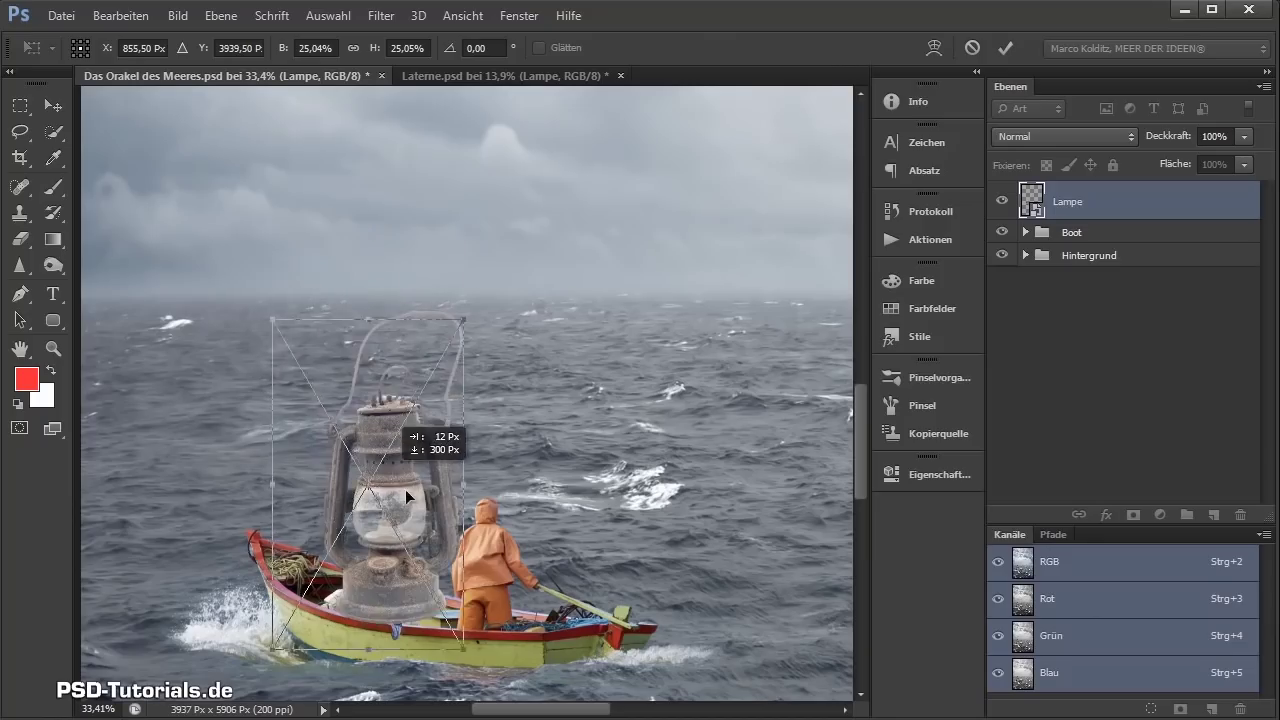
pyautogui.moveTo(468, 380); pyautogui.dragTo(365, 530)
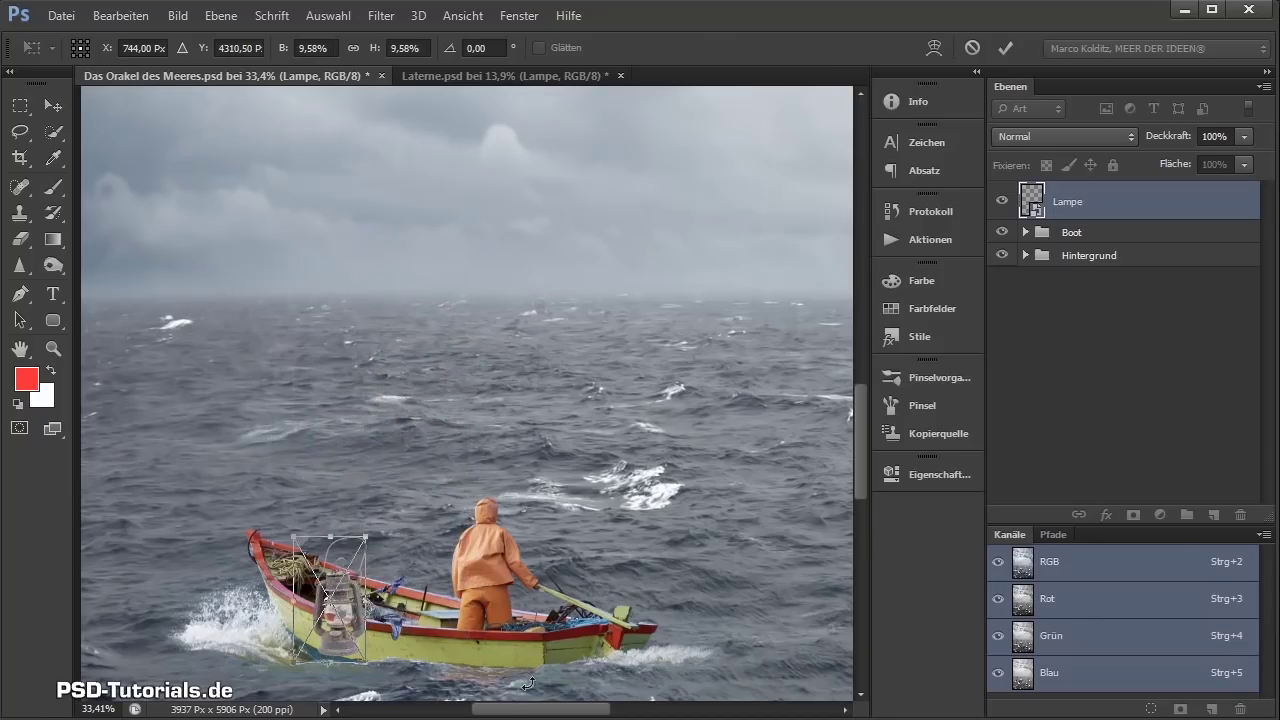
pyautogui.scroll(4, 465, 665)
pyautogui.moveTo(200, 507); pyautogui.dragTo(441, 423)
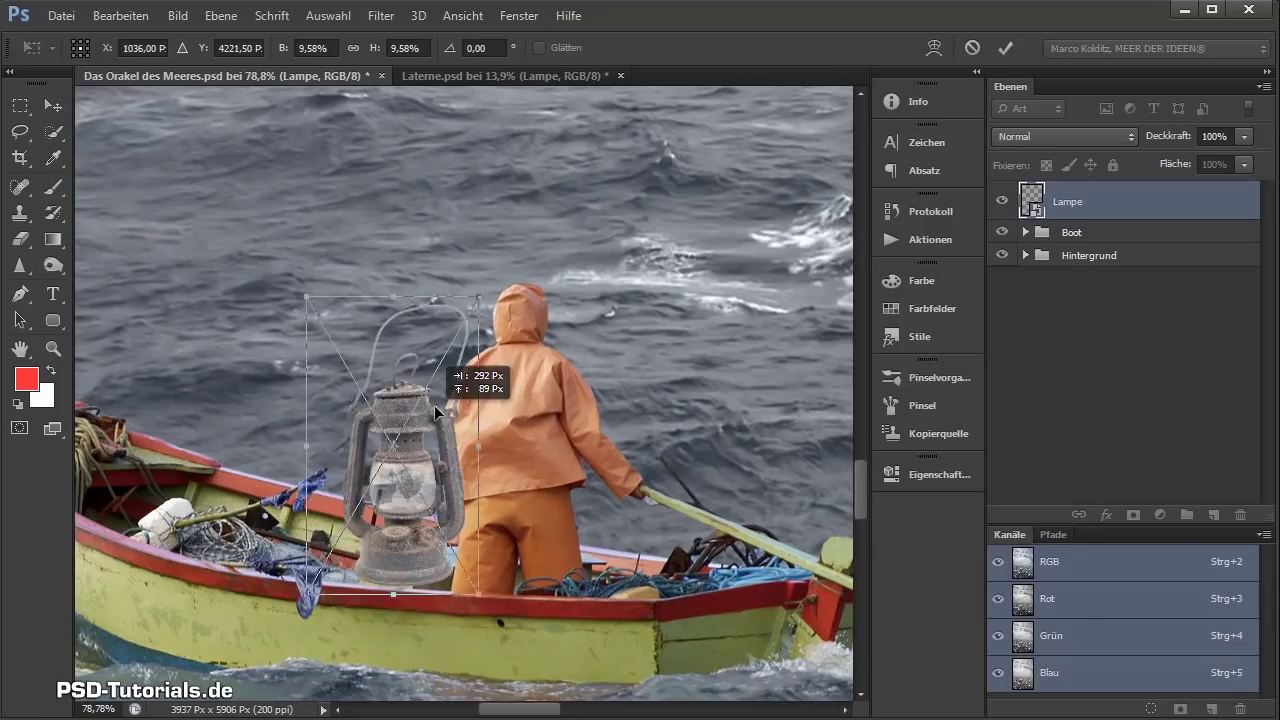
pyautogui.moveTo(487, 292)
pyautogui.mouseDown()
pyautogui.moveTo(474, 306)
pyautogui.moveTo(508, 318)
pyautogui.mouseUp()
pyautogui.moveTo(409, 464); pyautogui.dragTo(440, 420)
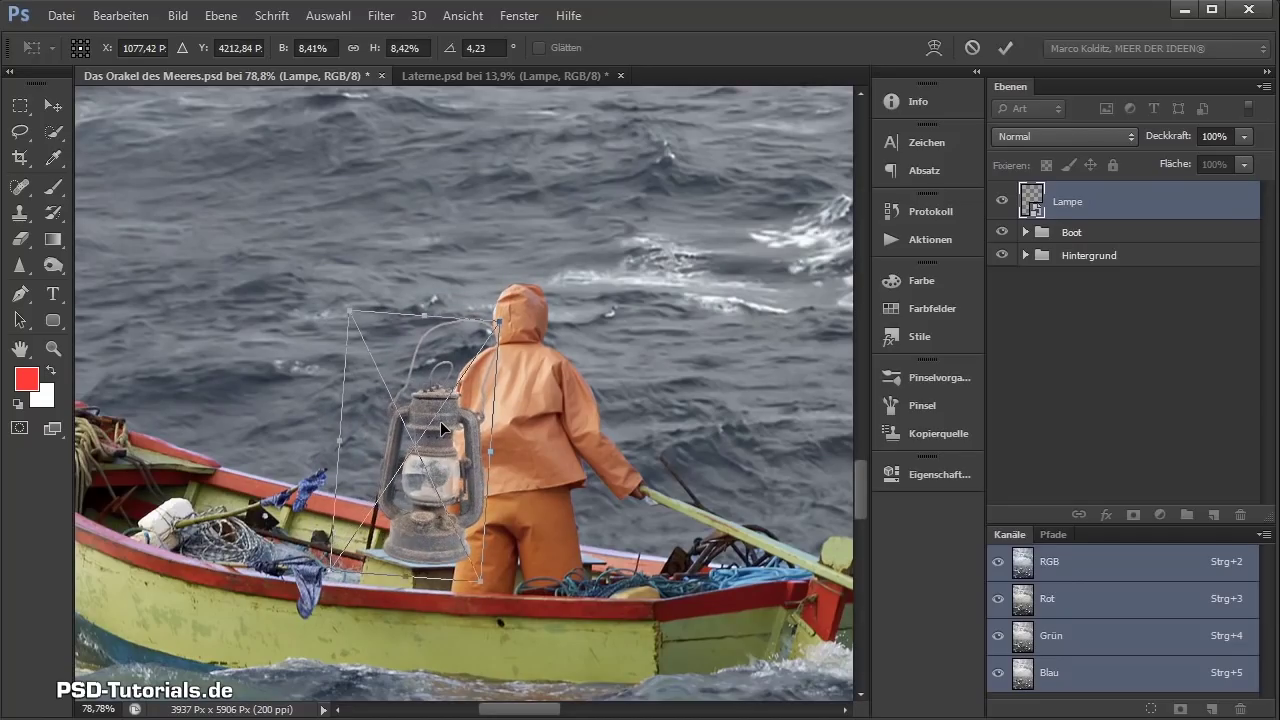
pyautogui.moveTo(497, 322)
pyautogui.mouseDown()
pyautogui.moveTo(442, 376)
pyautogui.moveTo(478, 379)
pyautogui.mouseUp()
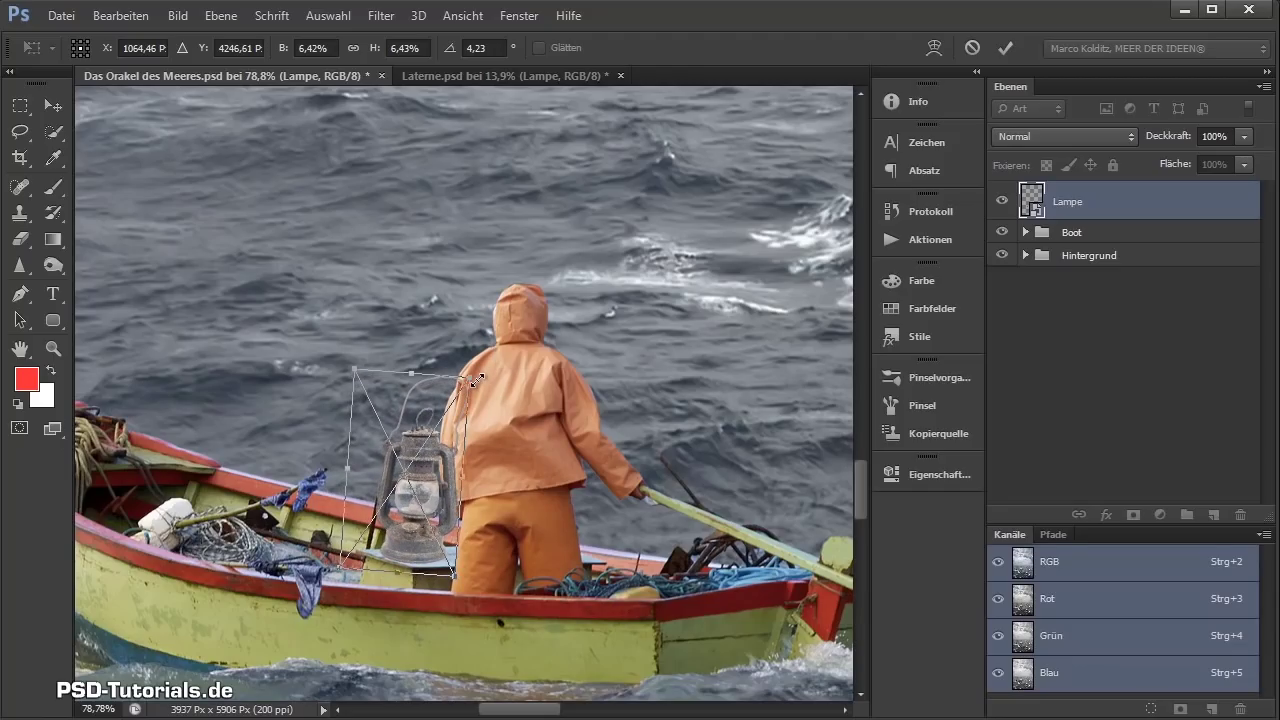
# - Apply the lantern's new size and position, then nudge it slightly right
pyautogui.press('Return')
pyautogui.scroll(2, 475, 515)
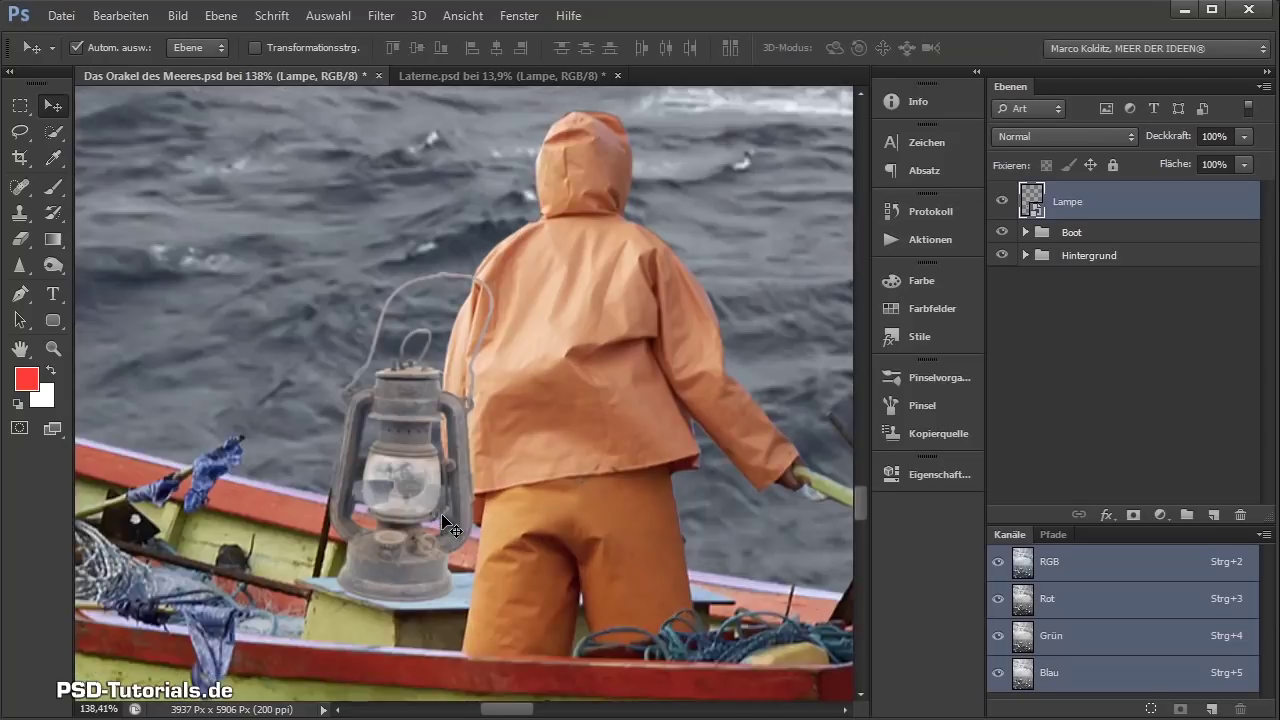
pyautogui.scroll(2, 500, 497)
pyautogui.scroll(-1, 491, 484)
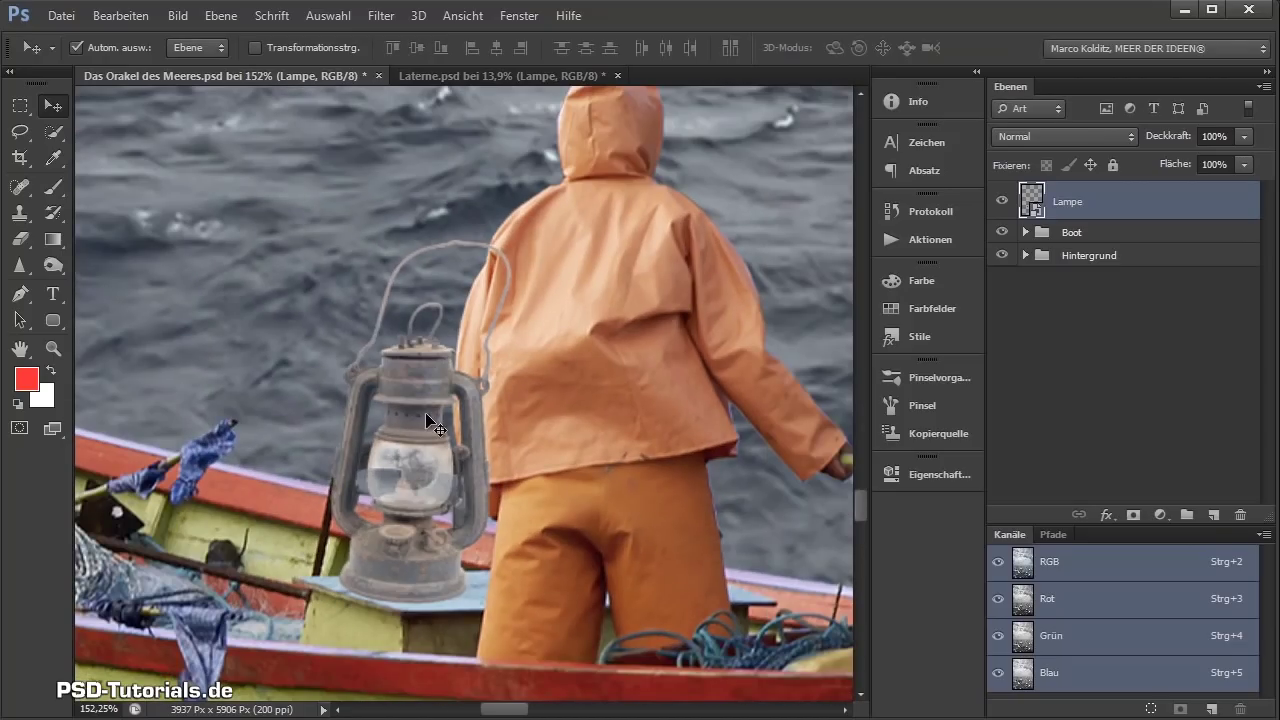
pyautogui.press('Right')
pyautogui.press('Right')
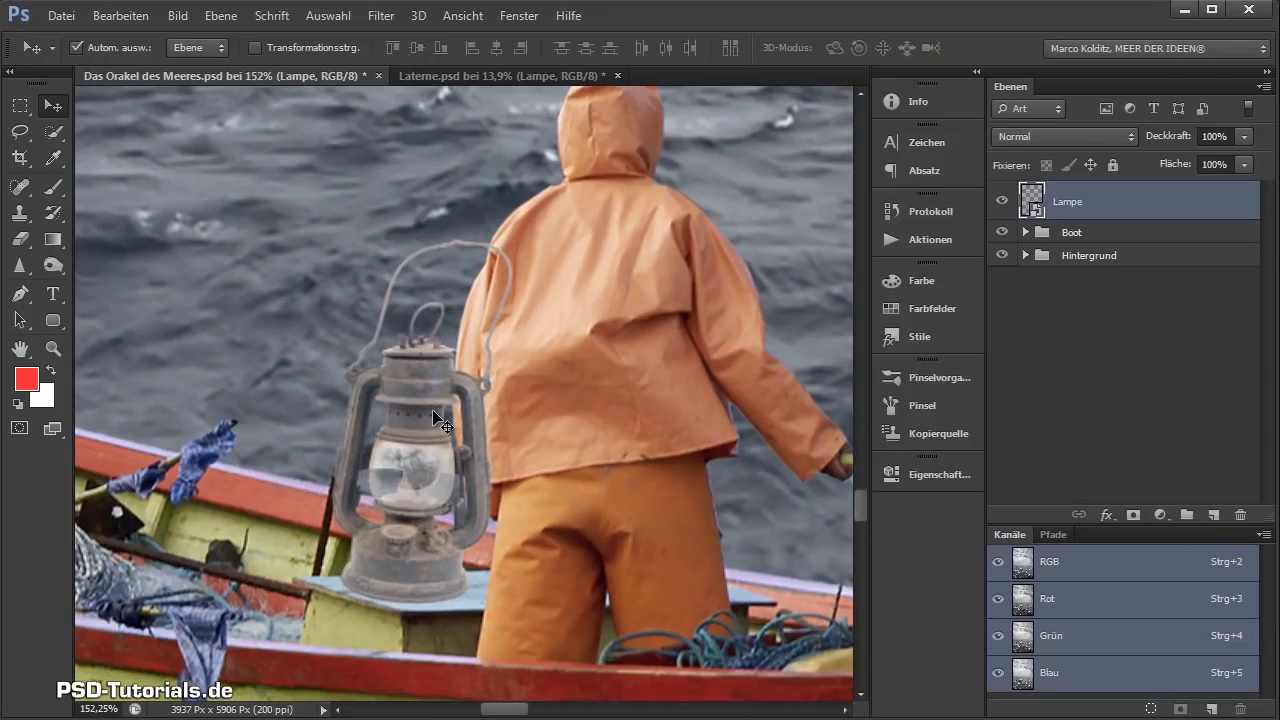
pyautogui.hotkey('ctrl', 't')
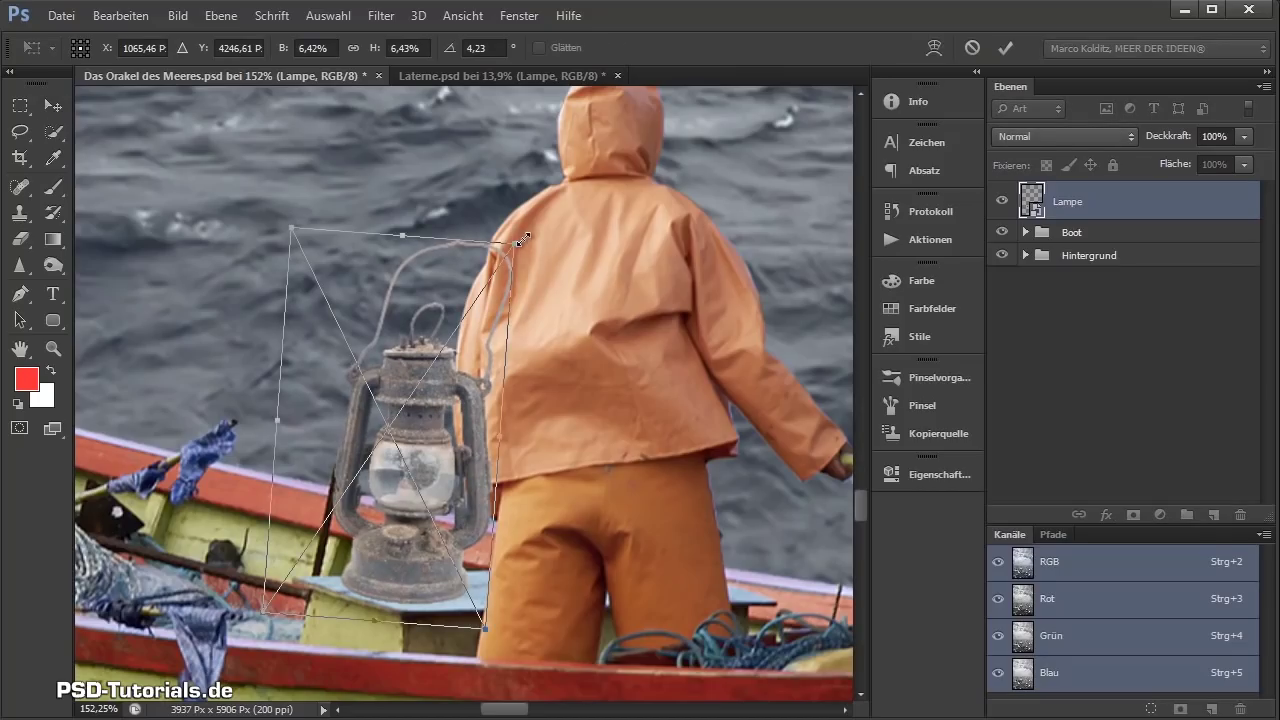
pyautogui.press('Return')
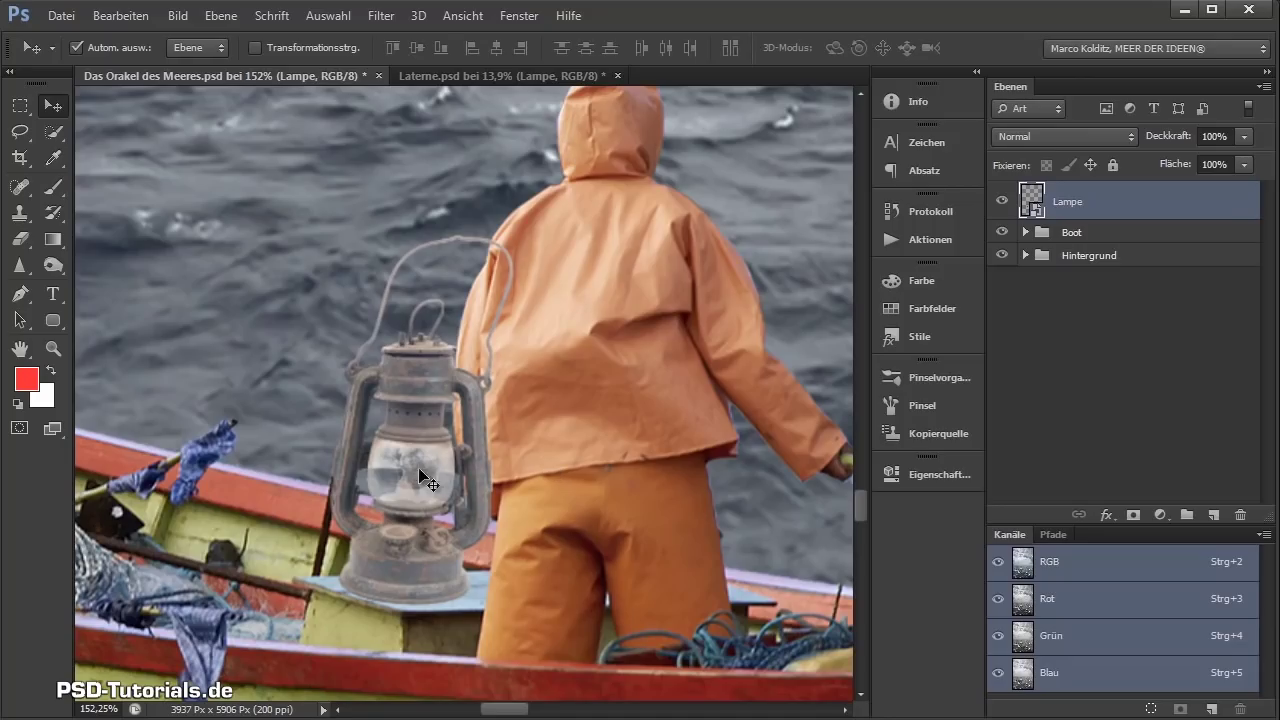
# - Rotate the lantern slightly so it stands on the bench left of the fisherman
pyautogui.hotkey('ctrl', 't')
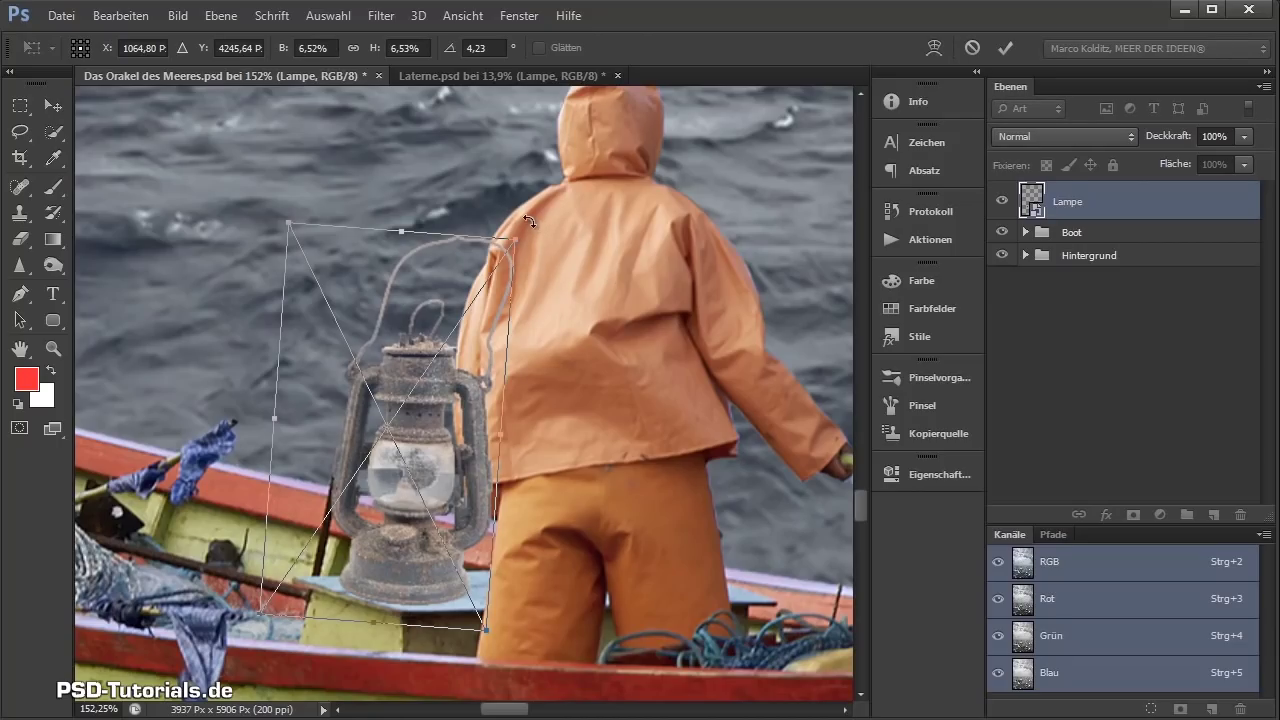
pyautogui.moveTo(530, 221); pyautogui.dragTo(528, 224)
pyautogui.press('Return')
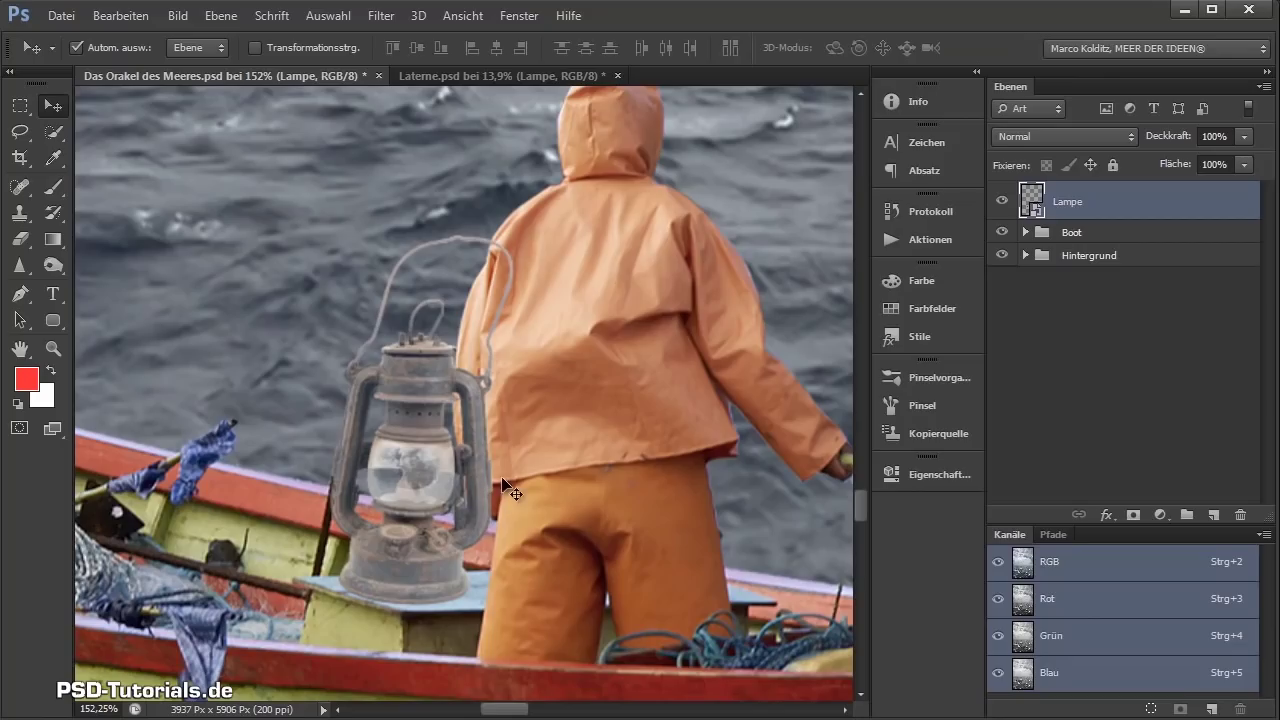
pyautogui.moveTo(580, 409); pyautogui.dragTo(417, 410)
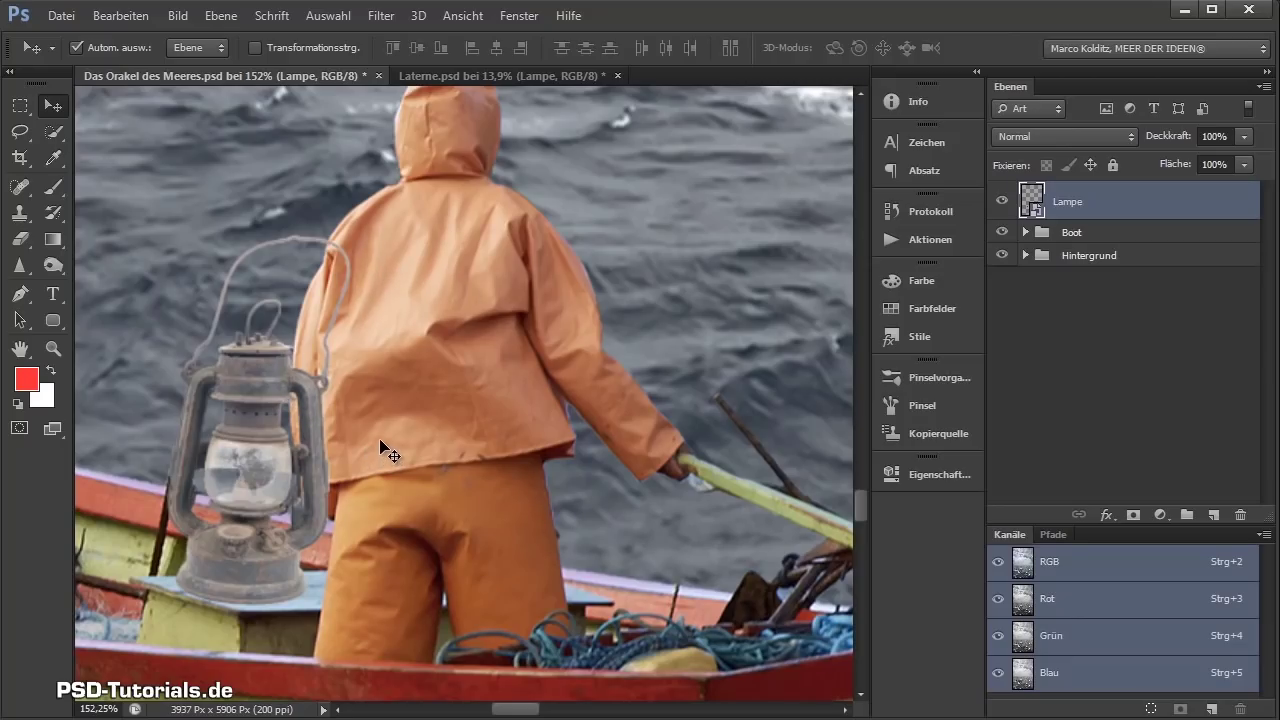
# - Add a layer mask to Lampe and set up a larger black brush
pyautogui.click(53, 186)
pyautogui.click(1134, 516)
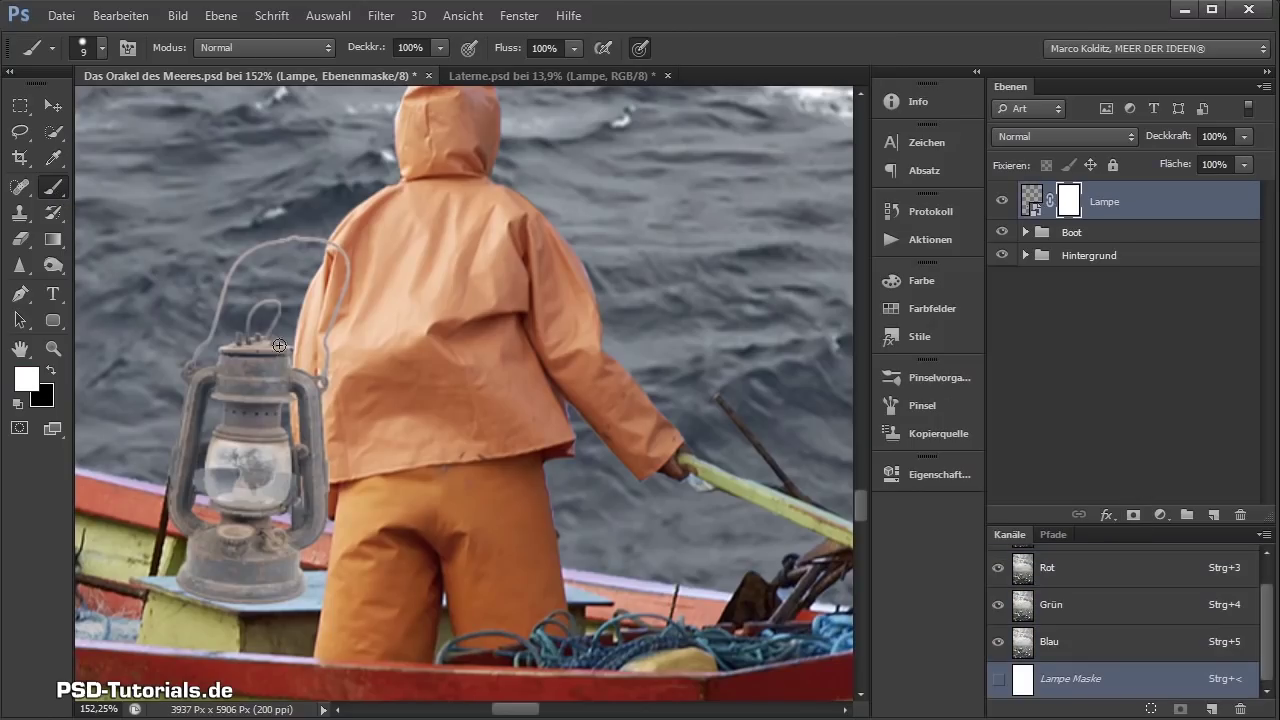
pyautogui.press('x')
pyautogui.moveTo(349, 342)
pyautogui.mouseDown()
pyautogui.moveTo(352, 356)
pyautogui.moveTo(345, 266)
pyautogui.mouseUp()
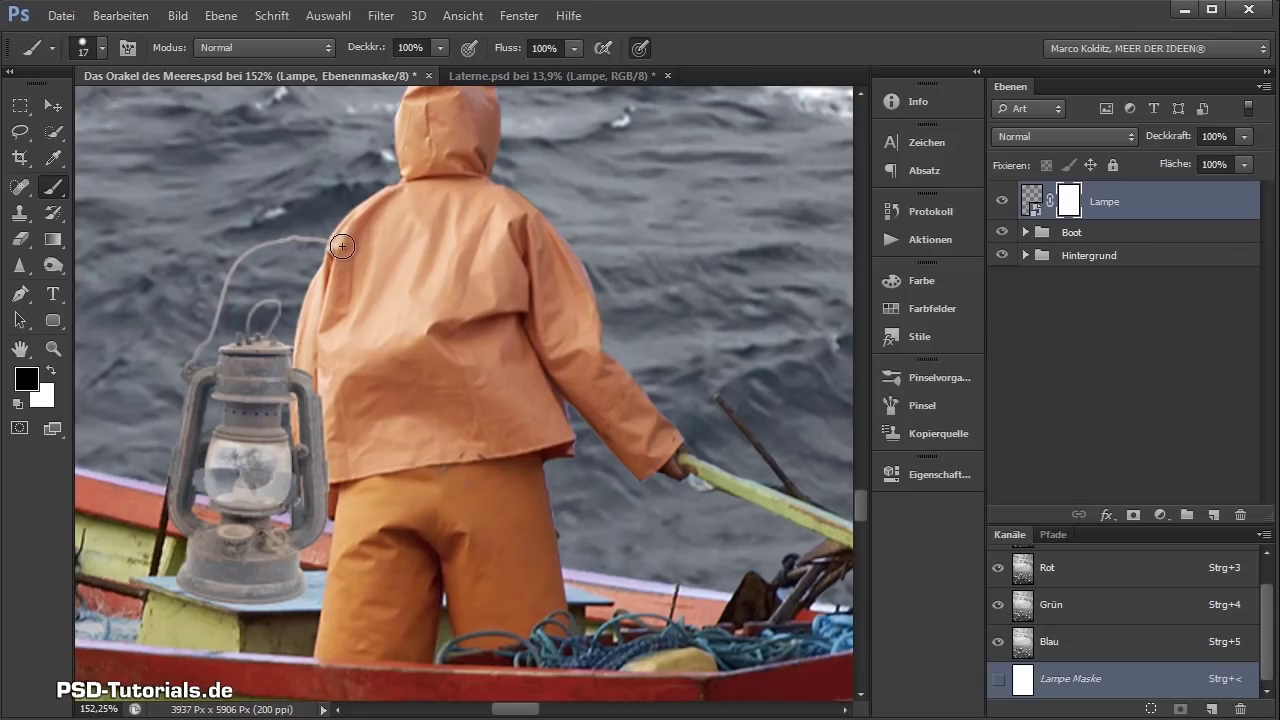
# - Paint black over the lantern handle so it hides behind the jacket
pyautogui.scroll(2, 342, 246)
pyautogui.scroll(4, 342, 246)
pyautogui.moveTo(443, 471); pyautogui.dragTo(477, 112)
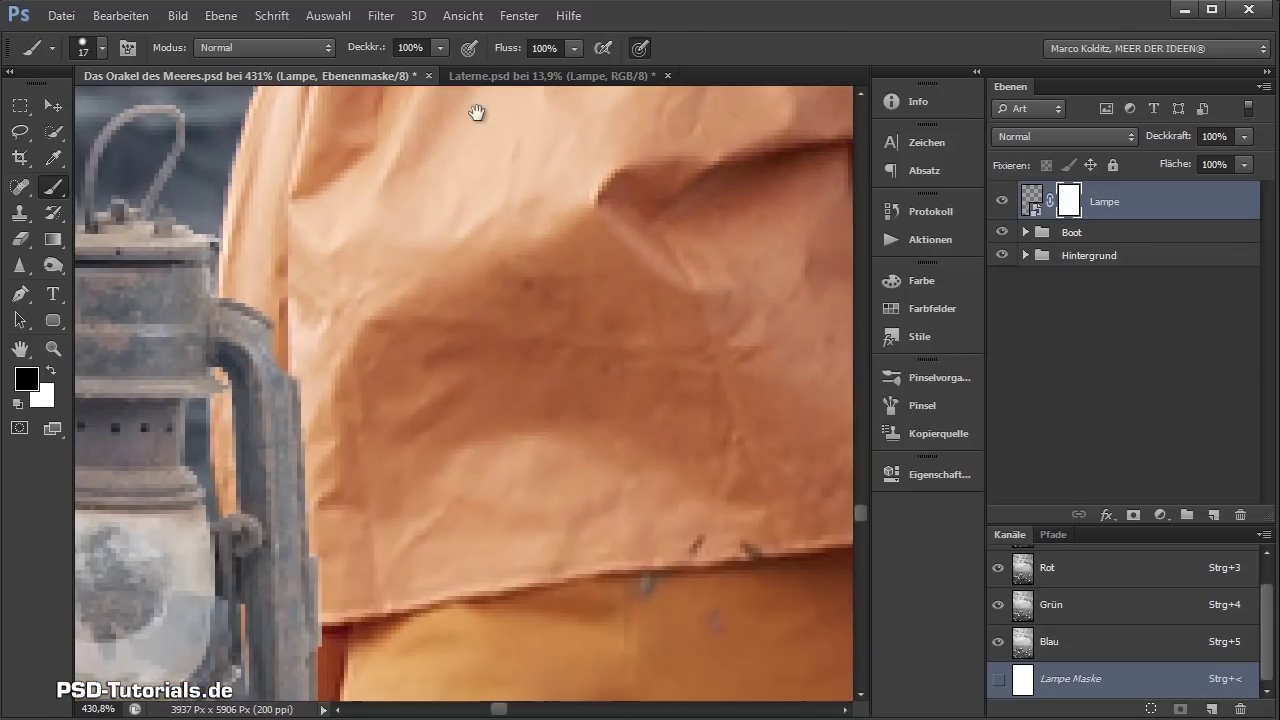
pyautogui.moveTo(300, 366); pyautogui.dragTo(257, 308)
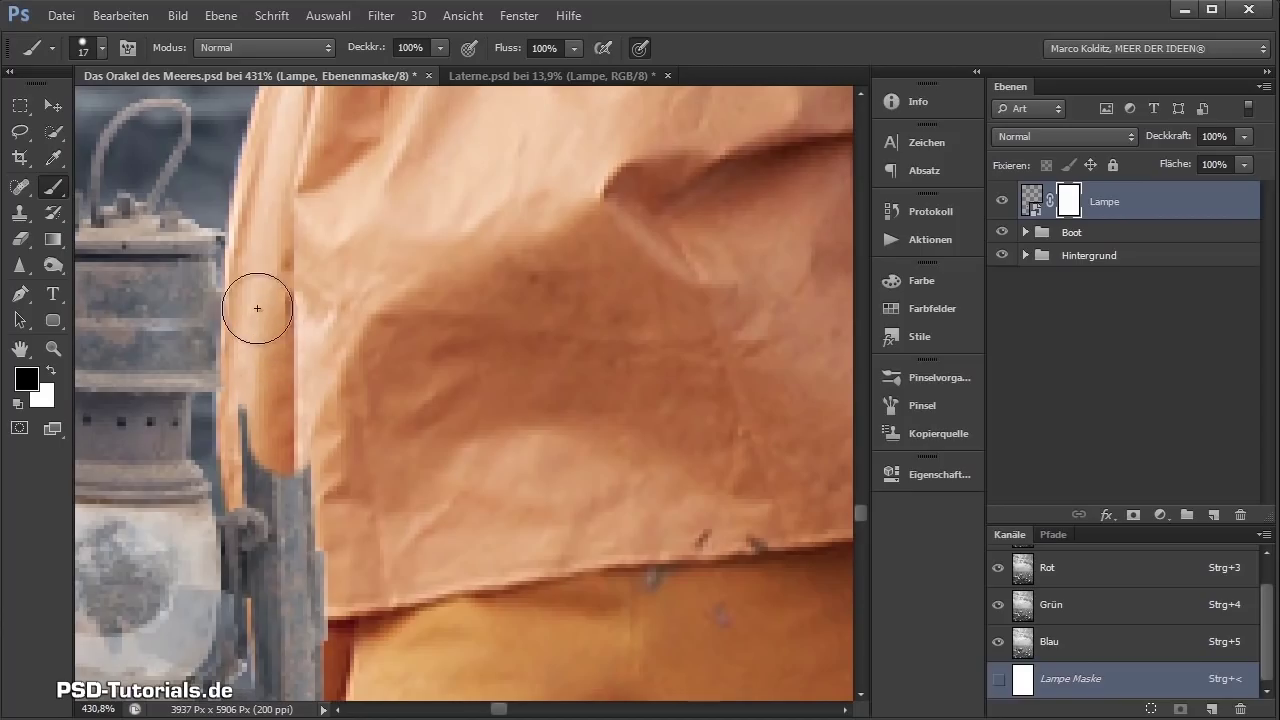
pyautogui.moveTo(300, 557)
pyautogui.mouseDown()
pyautogui.moveTo(343, 300)
pyautogui.moveTo(343, 257)
pyautogui.moveTo(319, 220)
pyautogui.moveTo(402, 416)
pyautogui.moveTo(345, 435)
pyautogui.moveTo(286, 243)
pyautogui.moveTo(290, 280)
pyautogui.moveTo(219, 272)
pyautogui.moveTo(234, 294)
pyautogui.mouseUp()
# - Restore the lantern's right edge with white, then return to black
pyautogui.press('x')
pyautogui.moveTo(220, 251)
pyautogui.mouseDown()
pyautogui.moveTo(245, 296)
pyautogui.moveTo(243, 400)
pyautogui.moveTo(243, 380)
pyautogui.moveTo(269, 456)
pyautogui.moveTo(350, 510)
pyautogui.moveTo(403, 471)
pyautogui.moveTo(384, 431)
pyautogui.mouseUp()
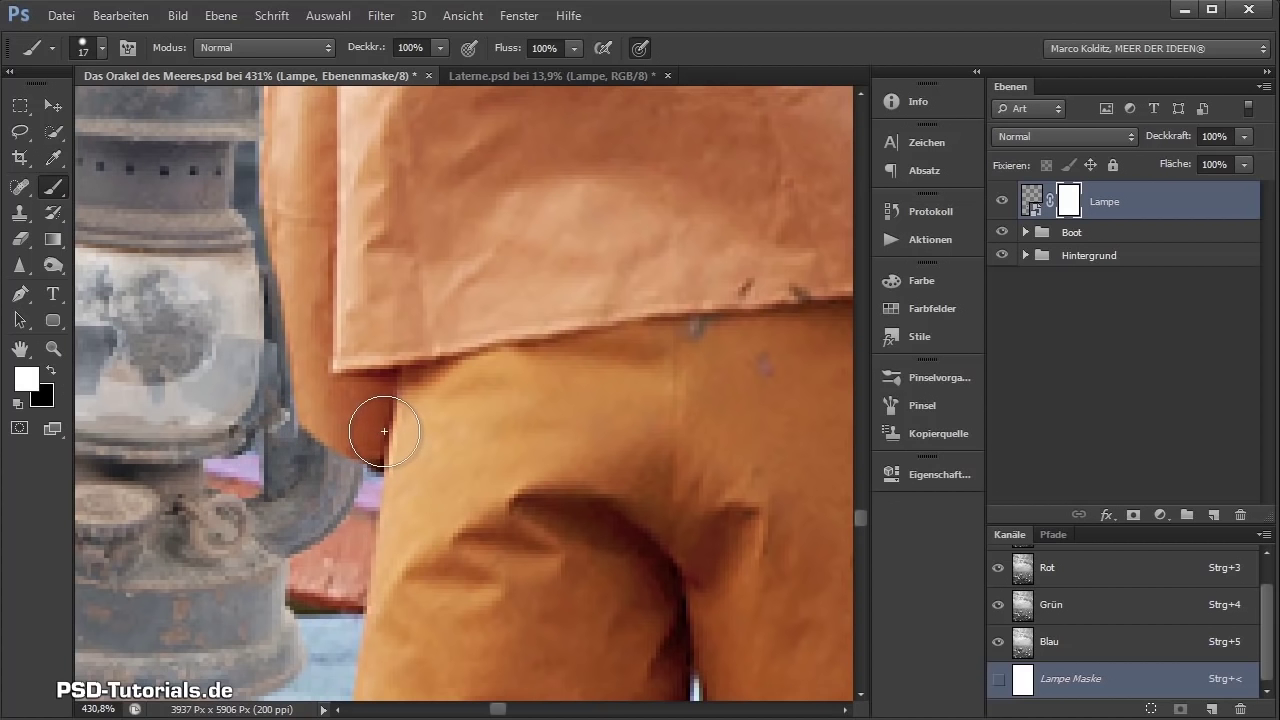
pyautogui.press('x')
pyautogui.scroll(-5, 474, 491)
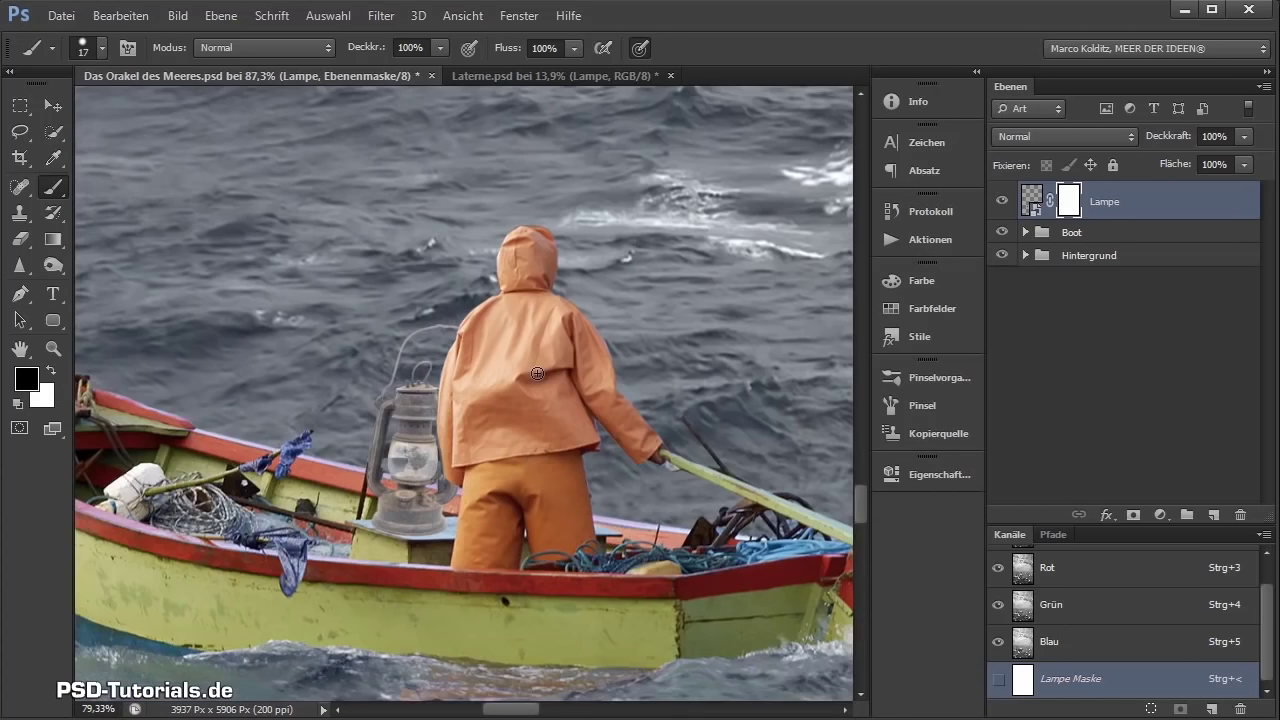
pyautogui.scroll(-1, 537, 373)
pyautogui.scroll(3, 510, 400)
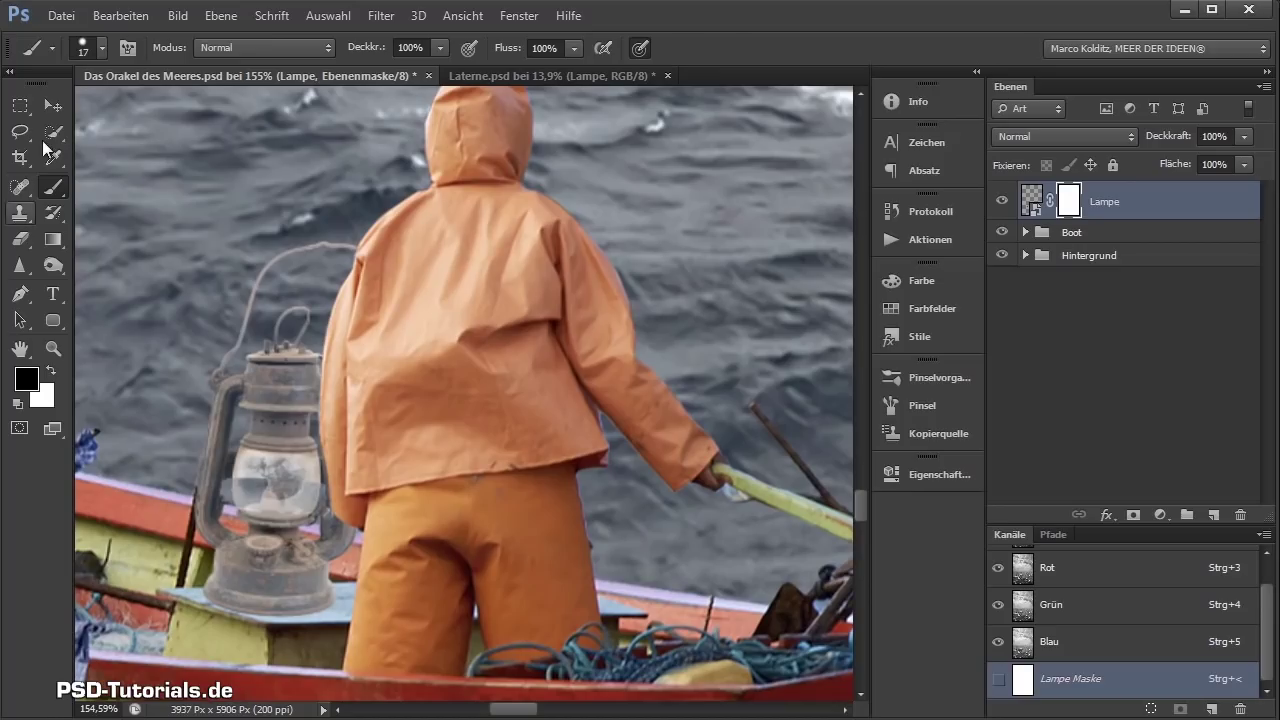
pyautogui.click(64, 107)
# - Target the lantern image and nudge it left and back right
pyautogui.click(1032, 201)
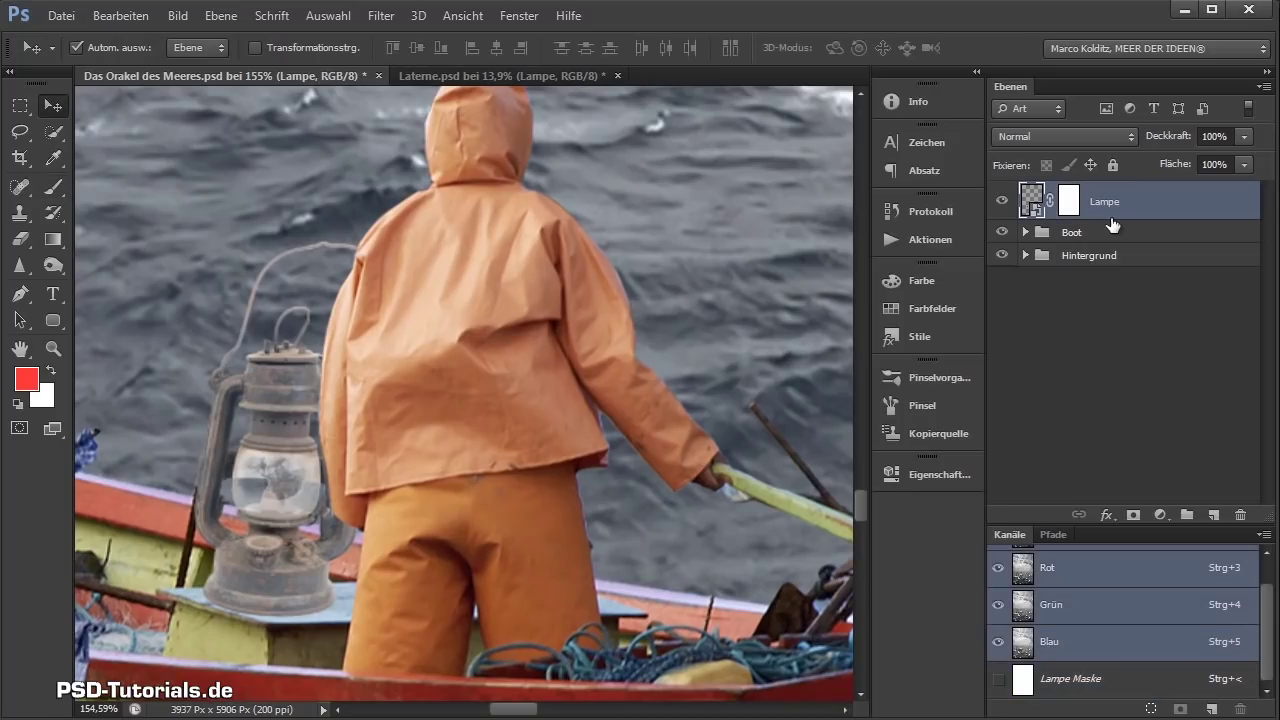
pyautogui.hotkey('shift', 'Left')
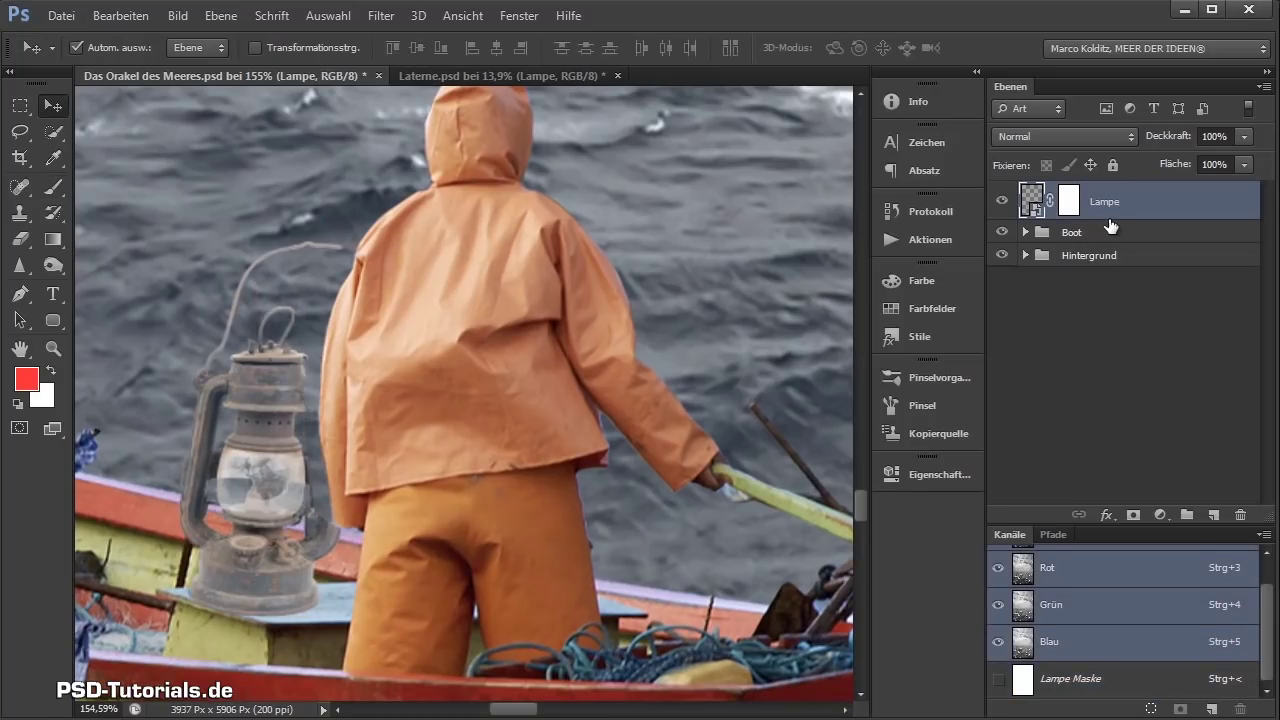
pyautogui.hotkey('shift', 'Left')
pyautogui.hotkey('shift', 'Right')
pyautogui.hotkey('shift', 'Right')
pyautogui.hotkey('shift', 'Right')
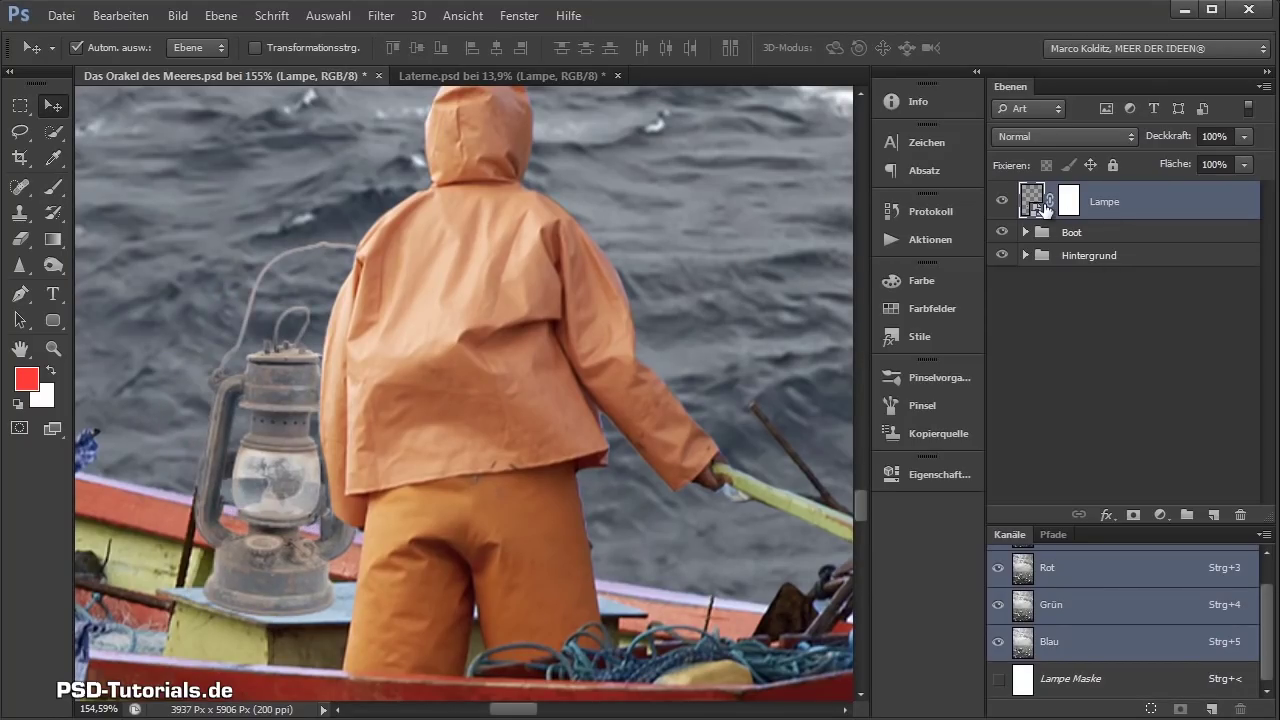
# - Unlink the lantern from its mask and shift it inside the fixed mask
pyautogui.click(1052, 205)
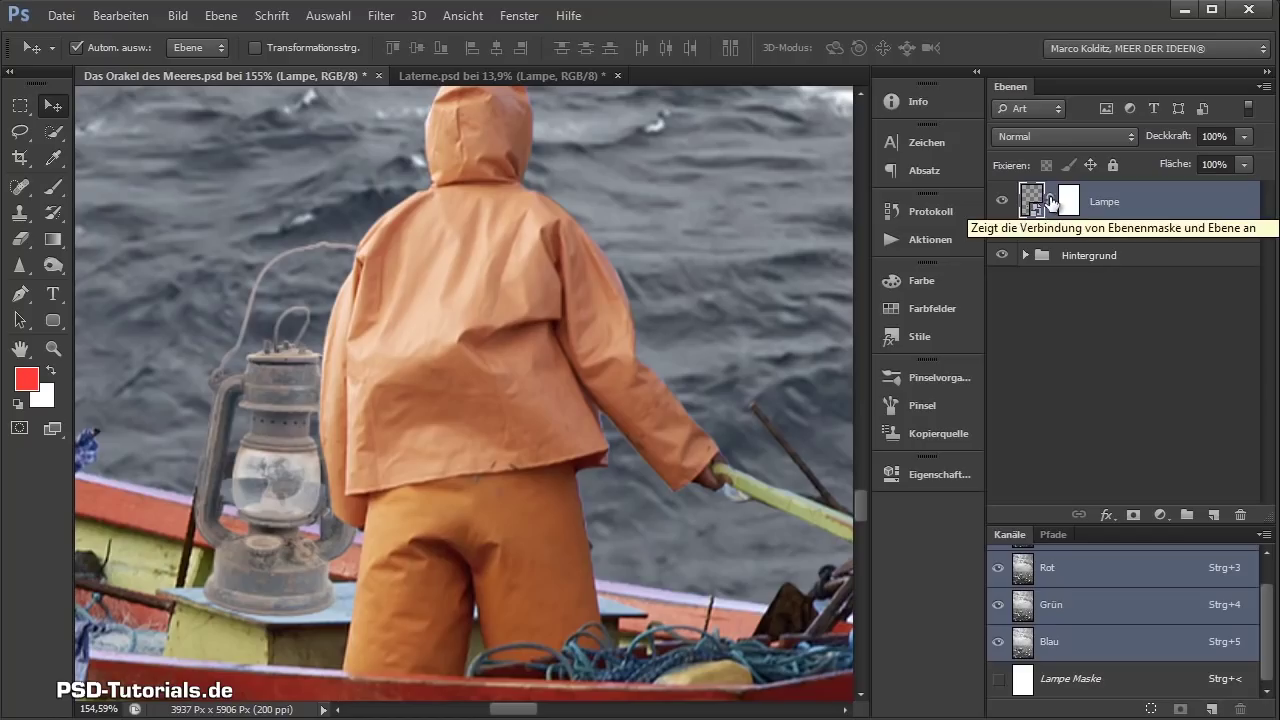
pyautogui.click(1056, 200)
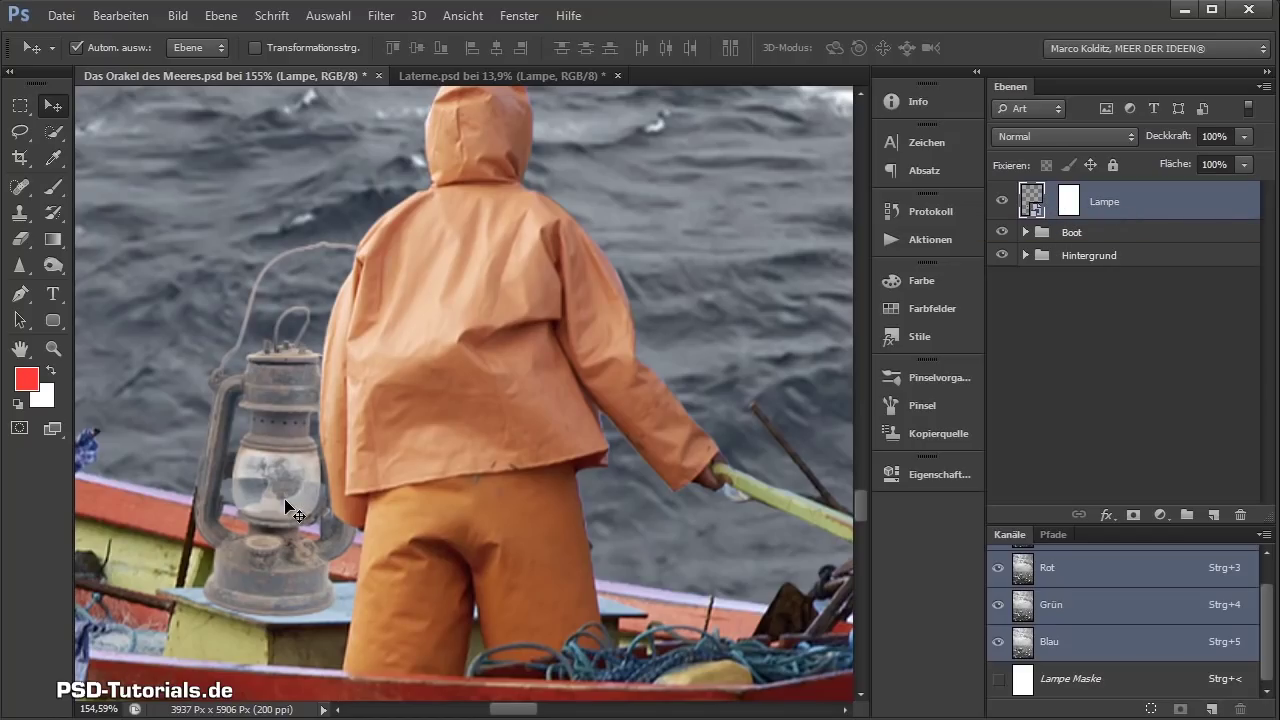
pyautogui.moveTo(285, 500); pyautogui.dragTo(285, 505)
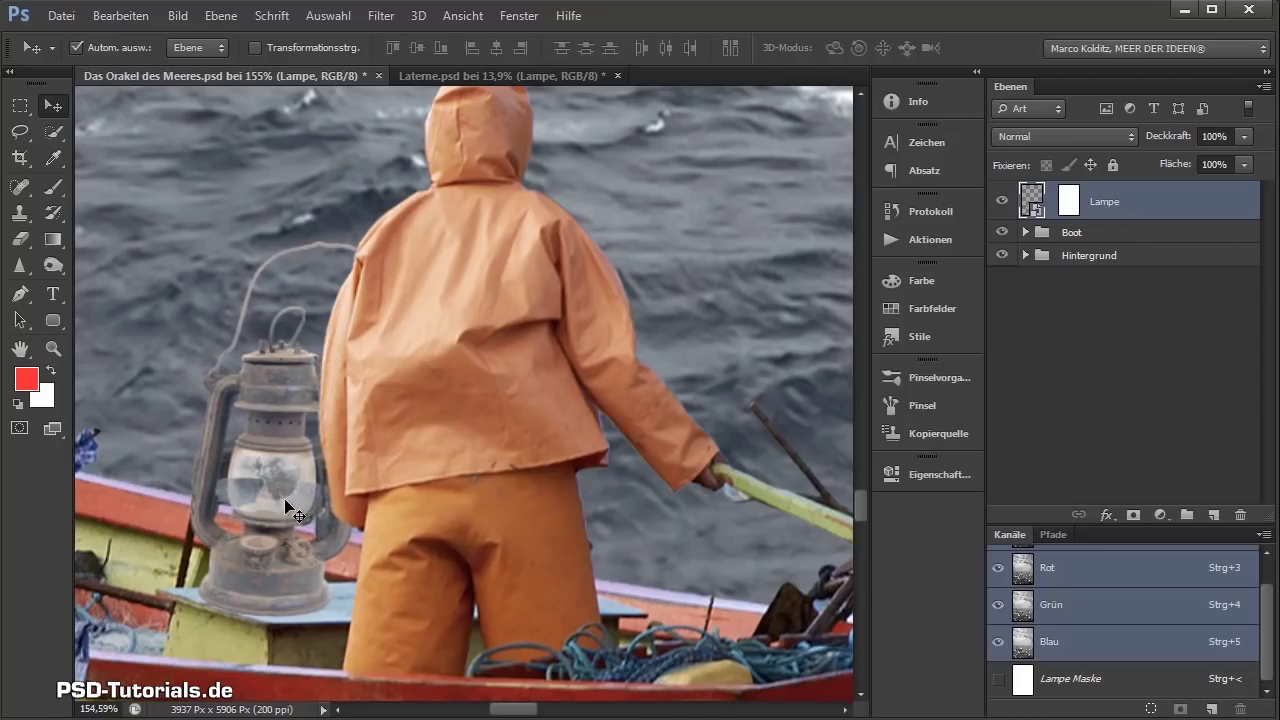
pyautogui.moveTo(285, 500); pyautogui.dragTo(285, 505)
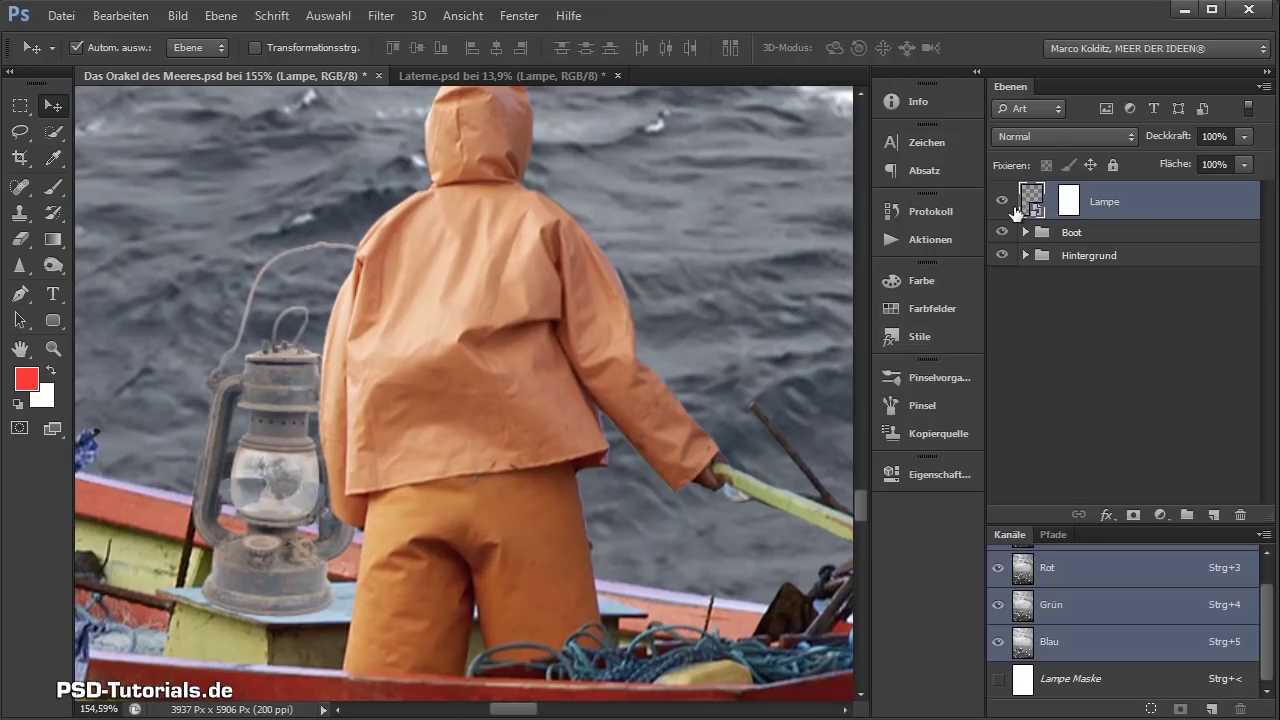
# - Toggle between the lantern's mask and image, ending on the image
pyautogui.click(1069, 208)
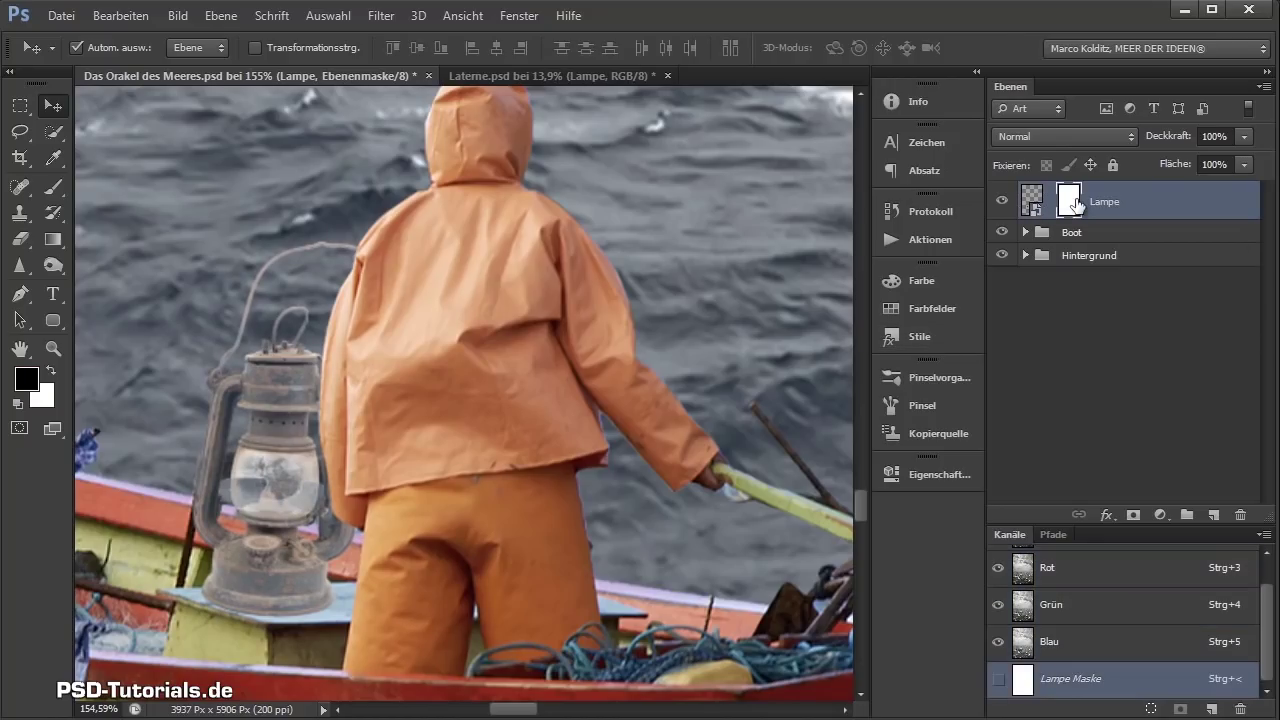
pyautogui.click(1038, 204)
pyautogui.click(1068, 206)
pyautogui.click(1048, 205)
pyautogui.click(1069, 207)
pyautogui.click(1033, 204)
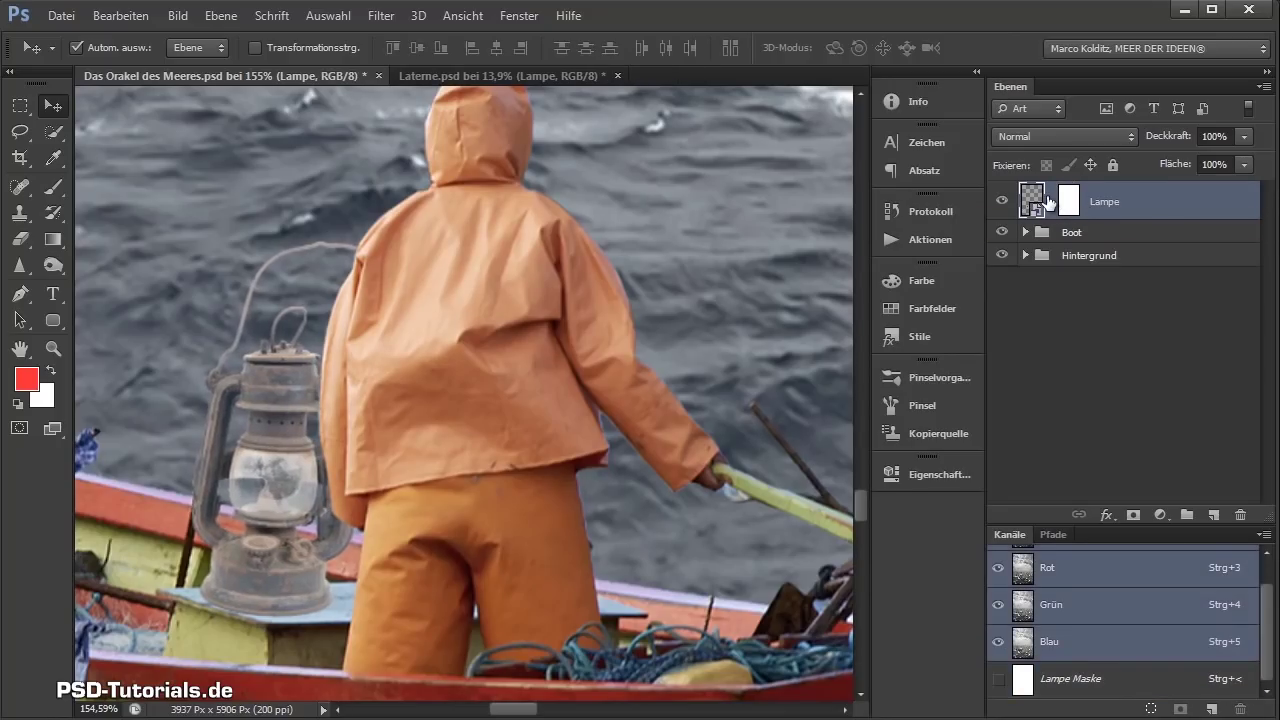
# - Nudge the lantern into its final spot behind the fisherman's trousers
pyautogui.press('Left')
pyautogui.press('Left')
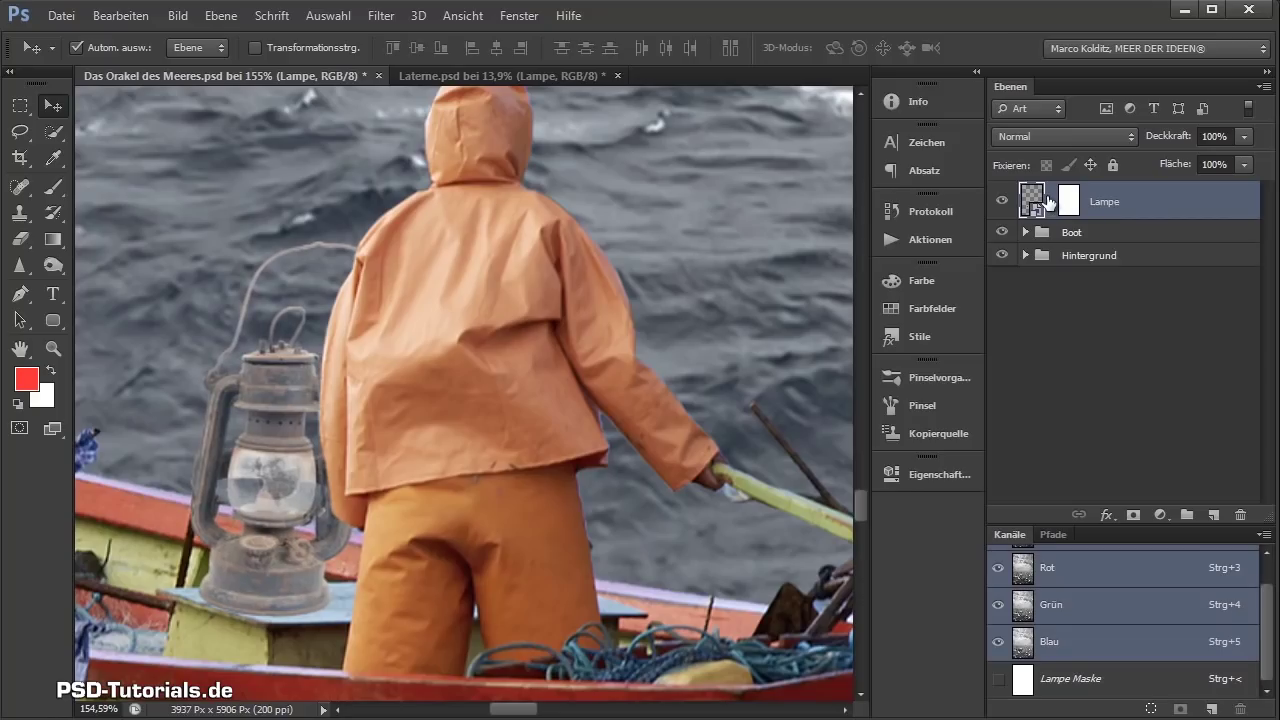
pyautogui.hotkey('shift', 'Left')
pyautogui.hotkey('shift', 'Left')
pyautogui.hotkey('shift', 'Left')
pyautogui.hotkey('shift', 'Right')
pyautogui.hotkey('shift', 'Right')
pyautogui.hotkey('shift', 'Right')
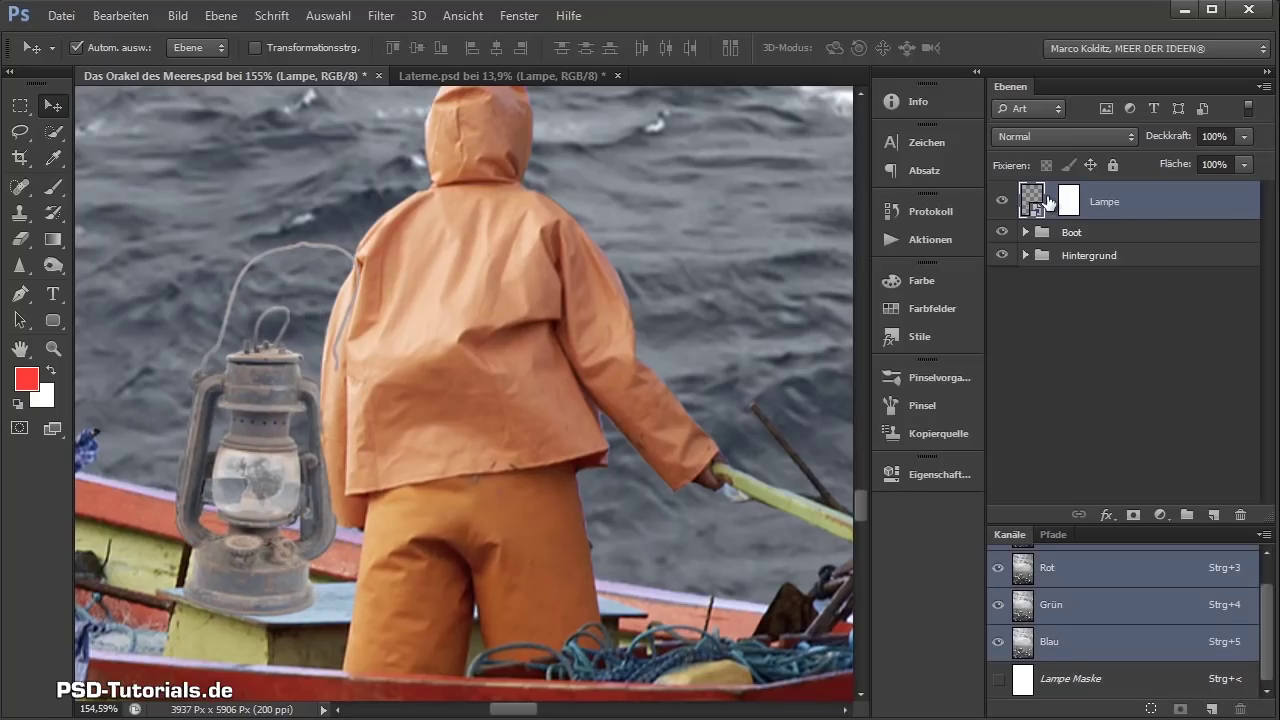
pyautogui.hotkey('shift', 'Right')
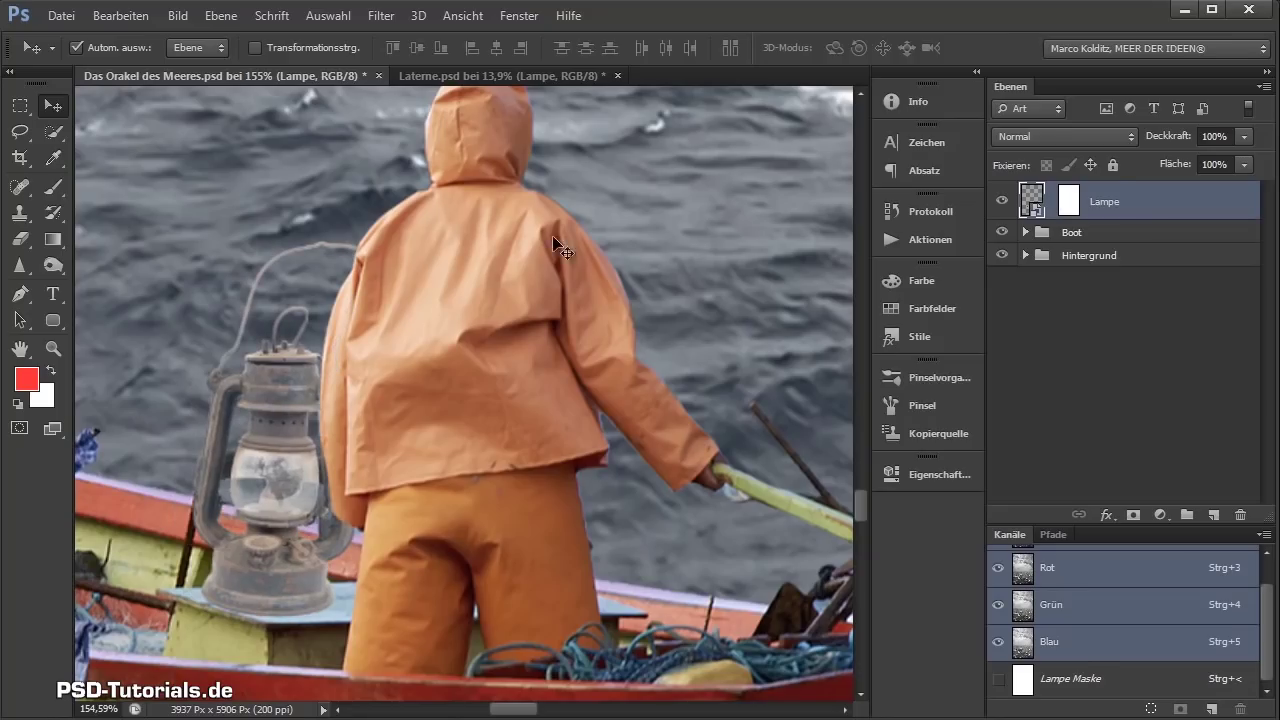
pyautogui.scroll(-3, 367, 385)
pyautogui.scroll(-2, 410, 350)
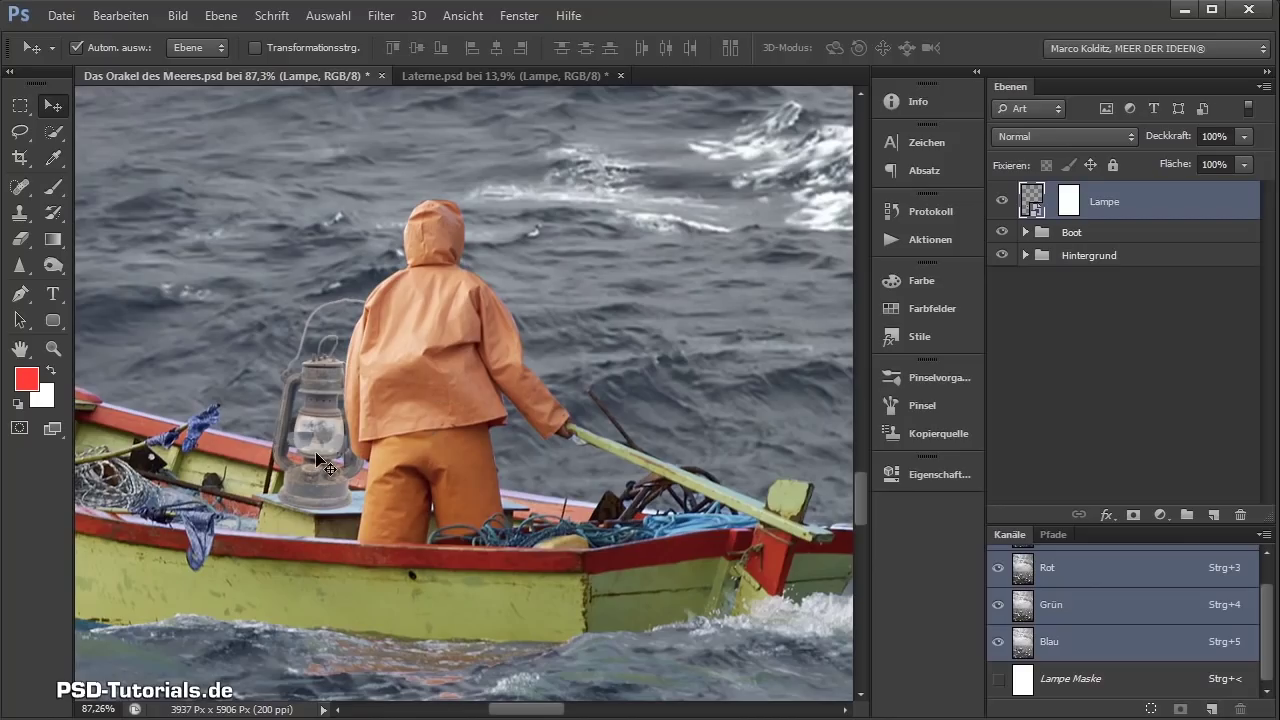
pyautogui.scroll(2, 322, 447)
pyautogui.scroll(1, 330, 428)
pyautogui.scroll(1, 332, 426)
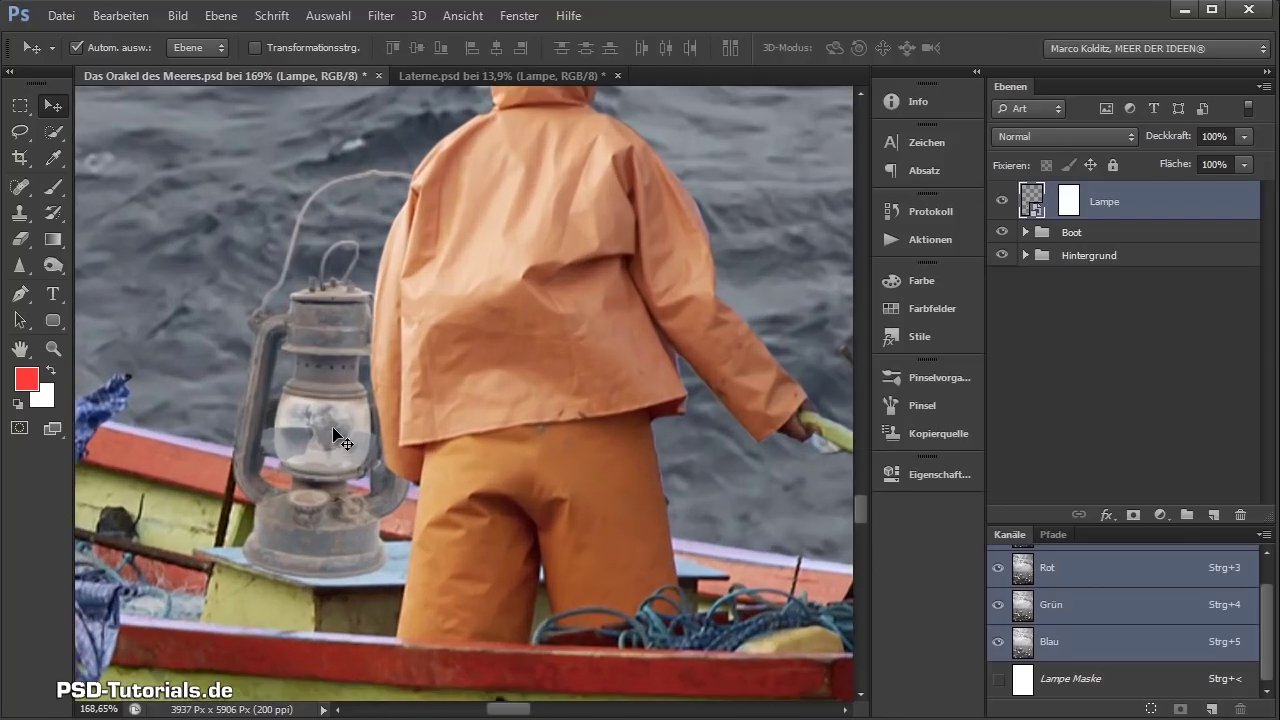
pyautogui.moveTo(446, 459); pyautogui.dragTo(491, 433)
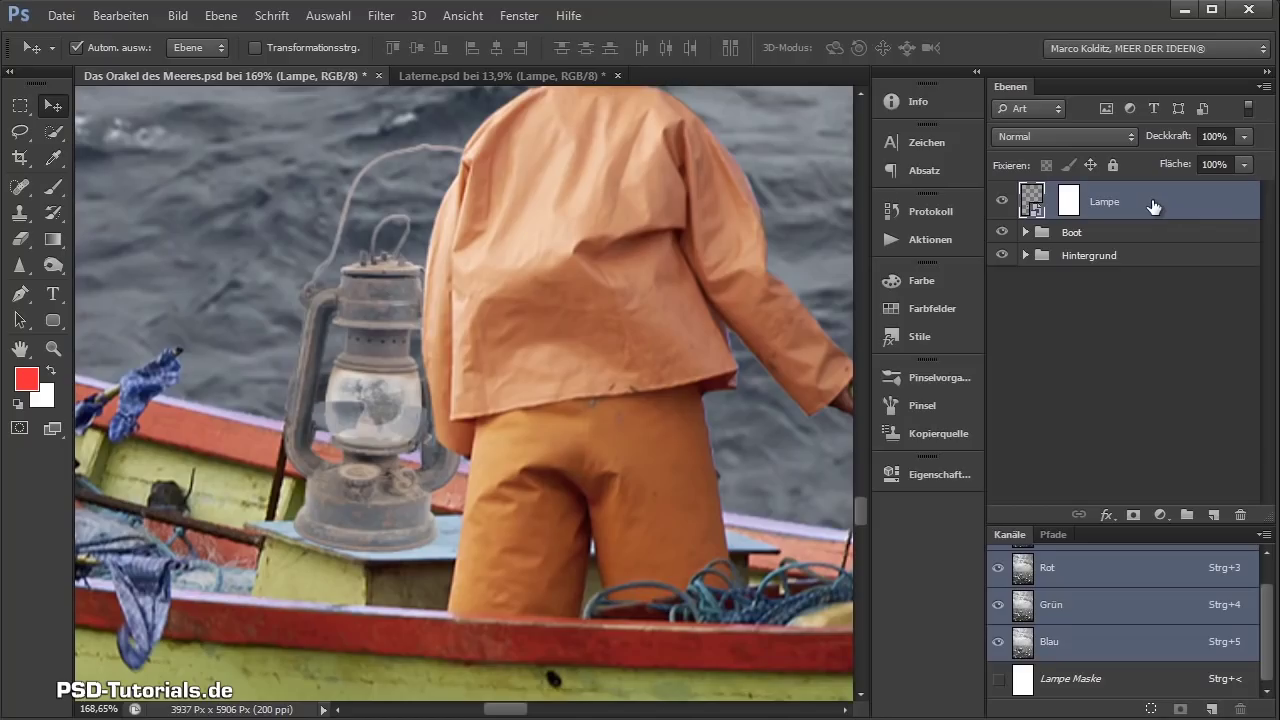
# - Add a Gradationskurven layer above Lampe, bend an S-curve, and compare before/after
pyautogui.click(1160, 515)
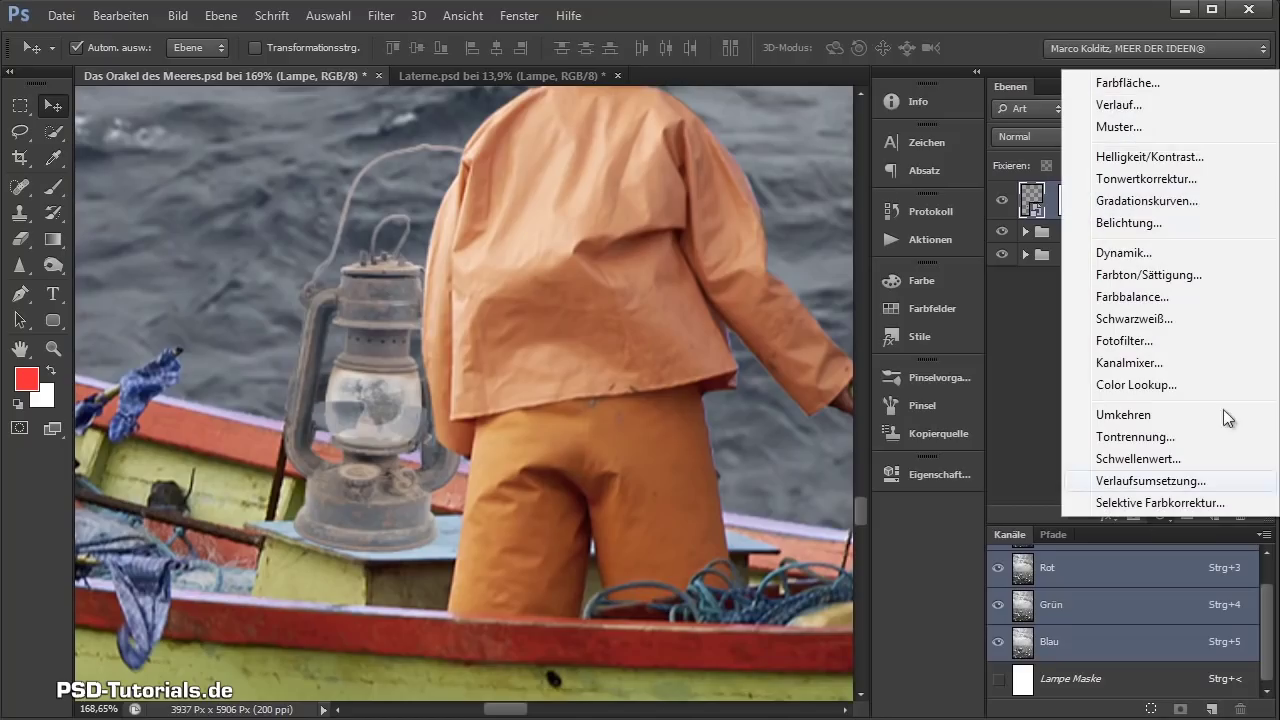
pyautogui.click(1163, 201)
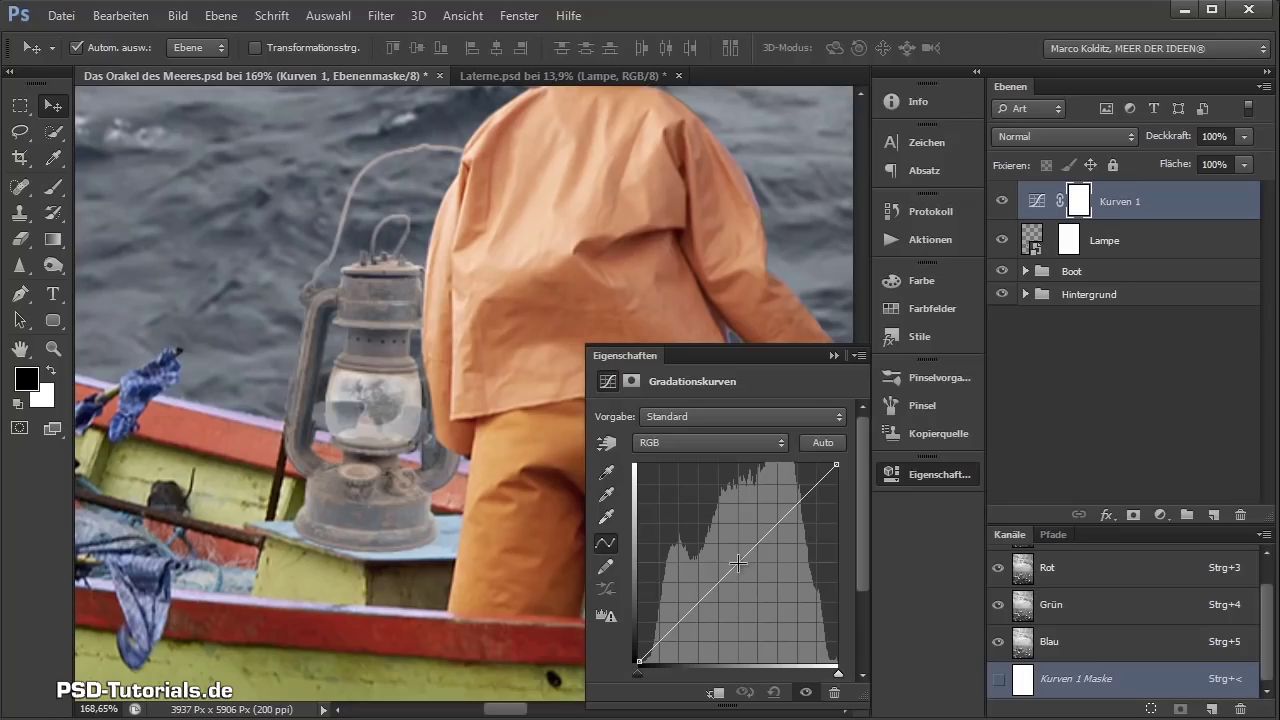
pyautogui.click(737, 564)
pyautogui.moveTo(786, 514); pyautogui.dragTo(785, 512)
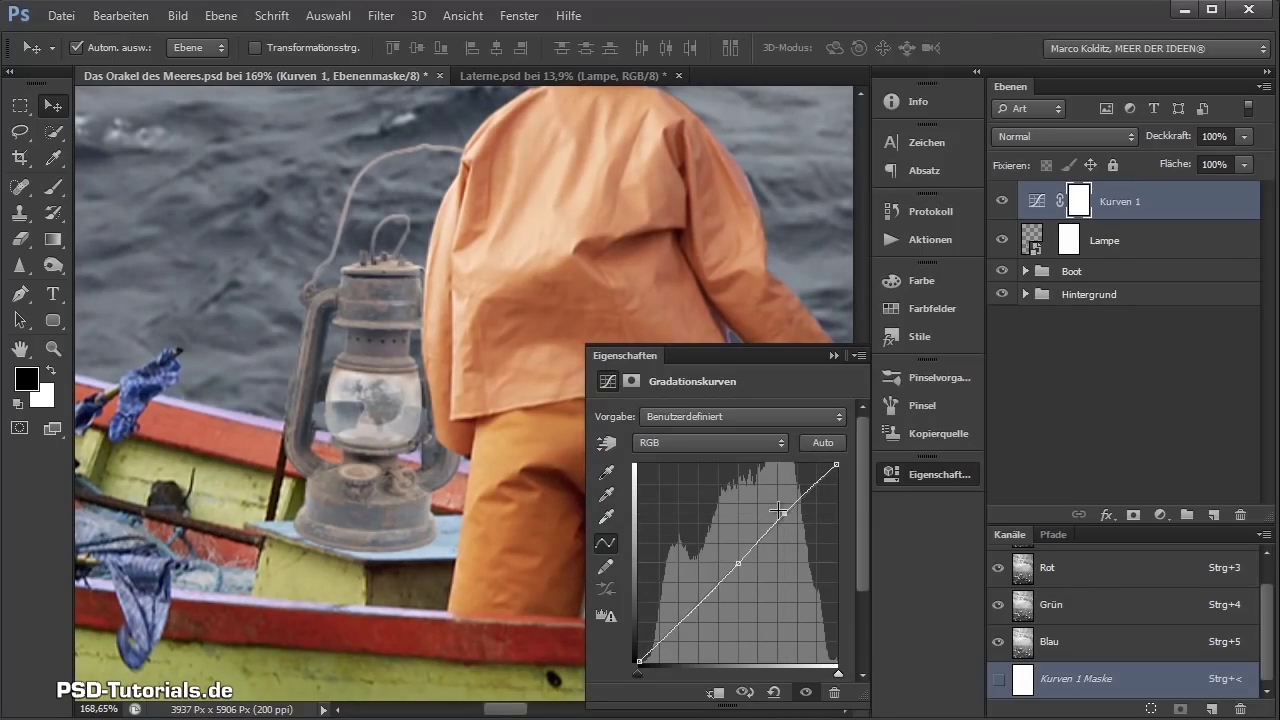
pyautogui.moveTo(778, 510)
pyautogui.mouseDown()
pyautogui.moveTo(770, 526)
pyautogui.moveTo(781, 509)
pyautogui.mouseUp()
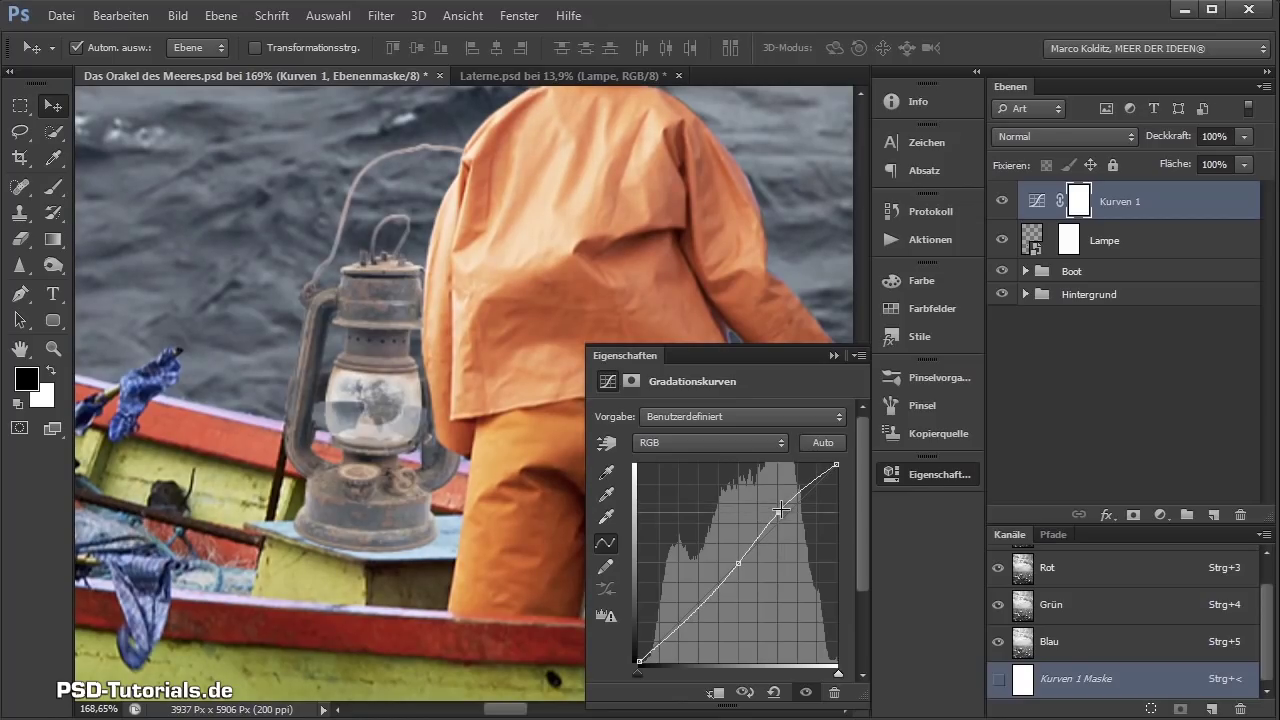
pyautogui.moveTo(695, 612); pyautogui.dragTo(698, 613)
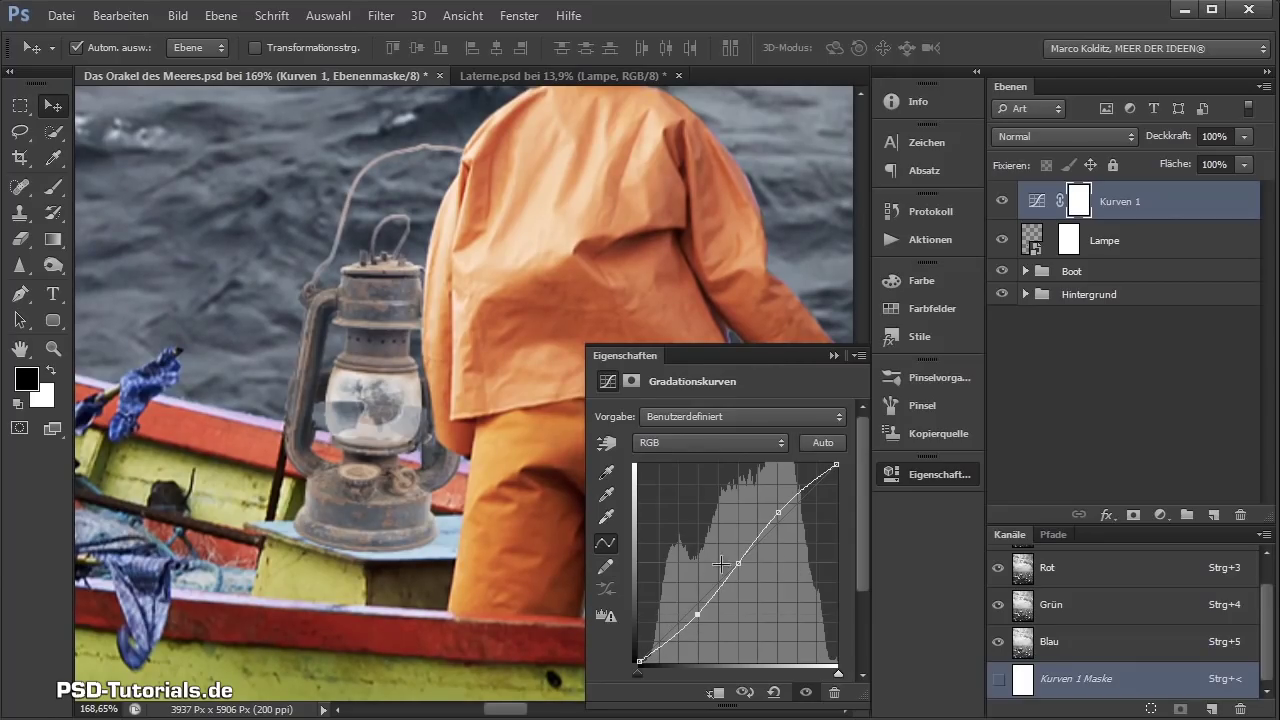
pyautogui.click(745, 694)
pyautogui.click(745, 694)
# - Clip Kurven 1 to Lampe, comparing unclipped, and adjust the lower curve point
pyautogui.click(717, 693)
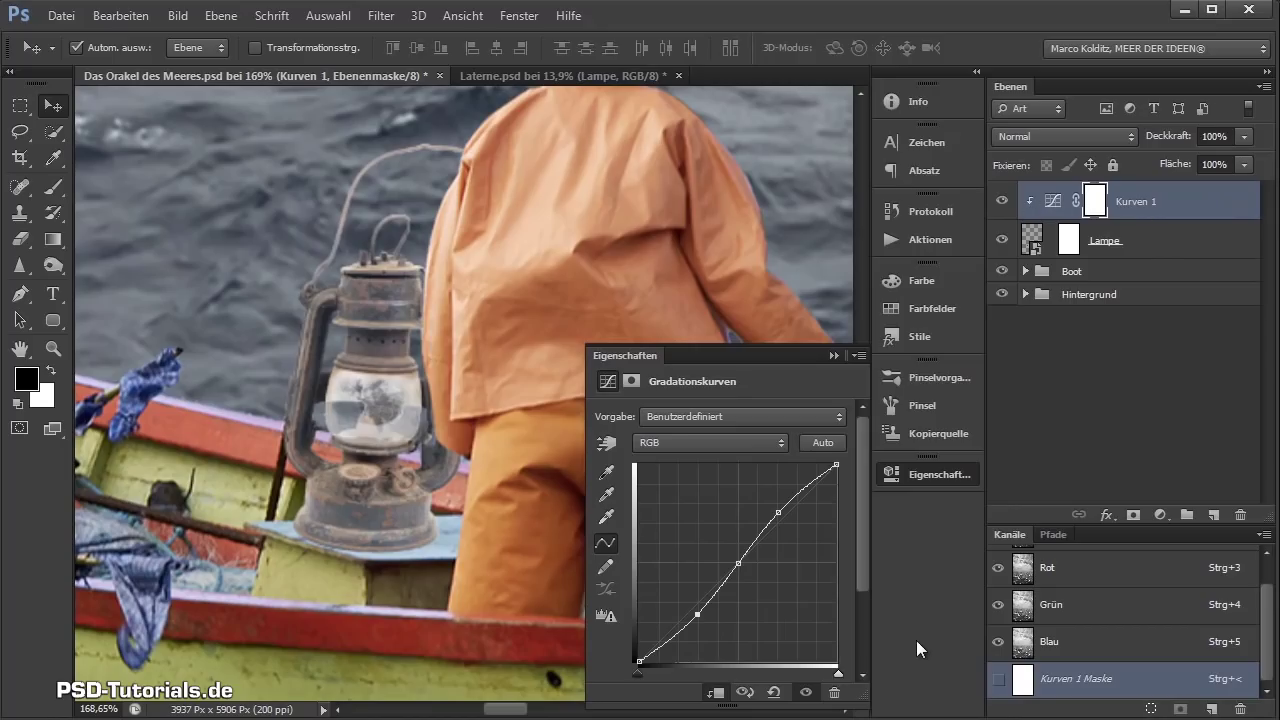
pyautogui.click(716, 693)
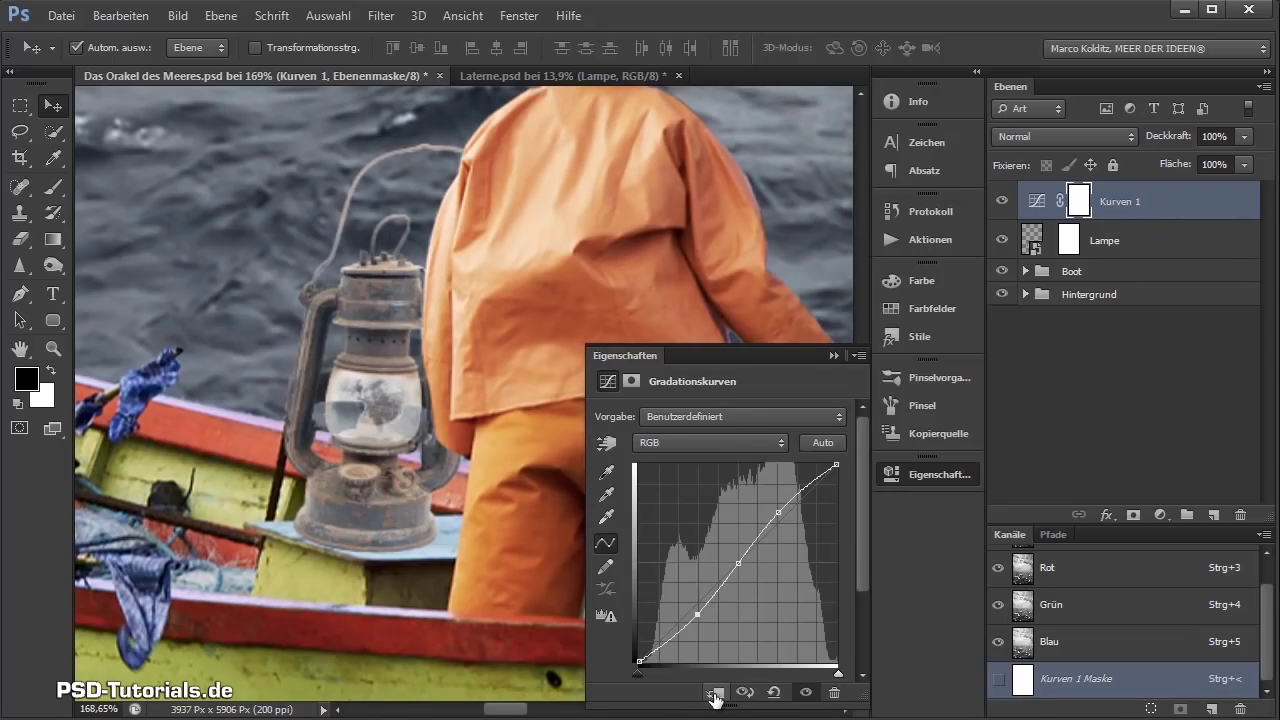
pyautogui.click(716, 694)
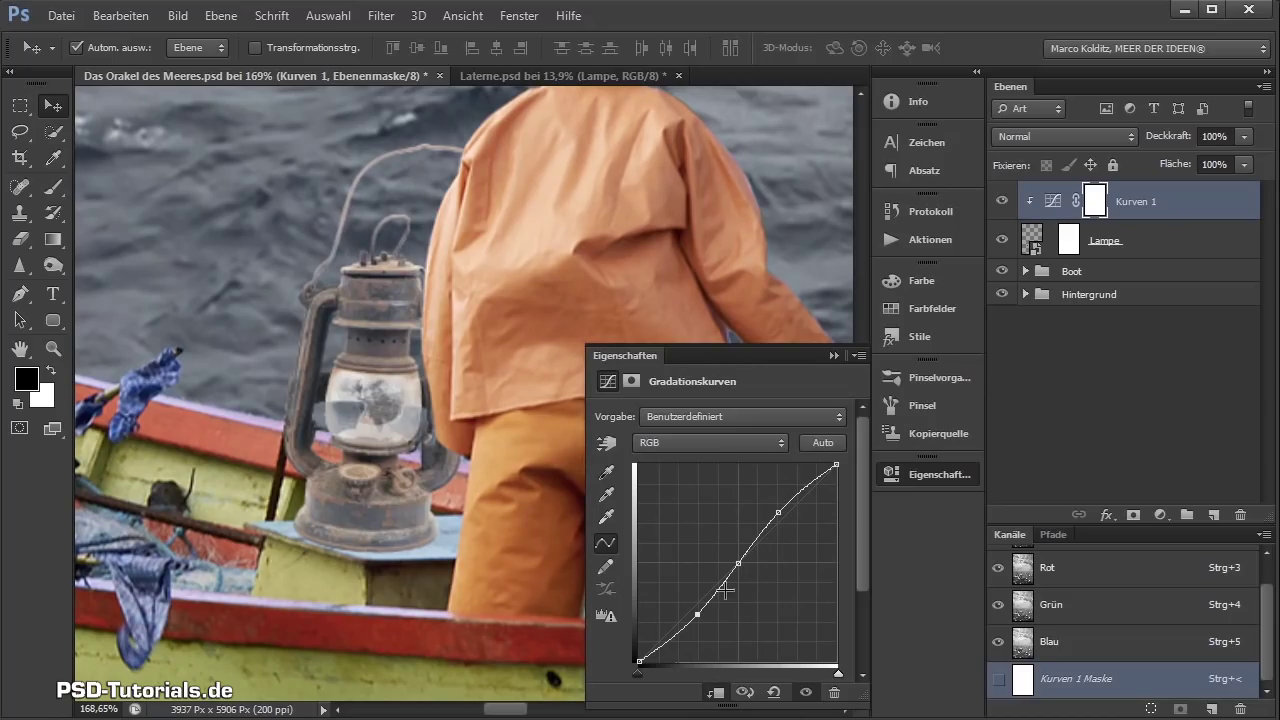
pyautogui.moveTo(697, 614); pyautogui.dragTo(710, 631)
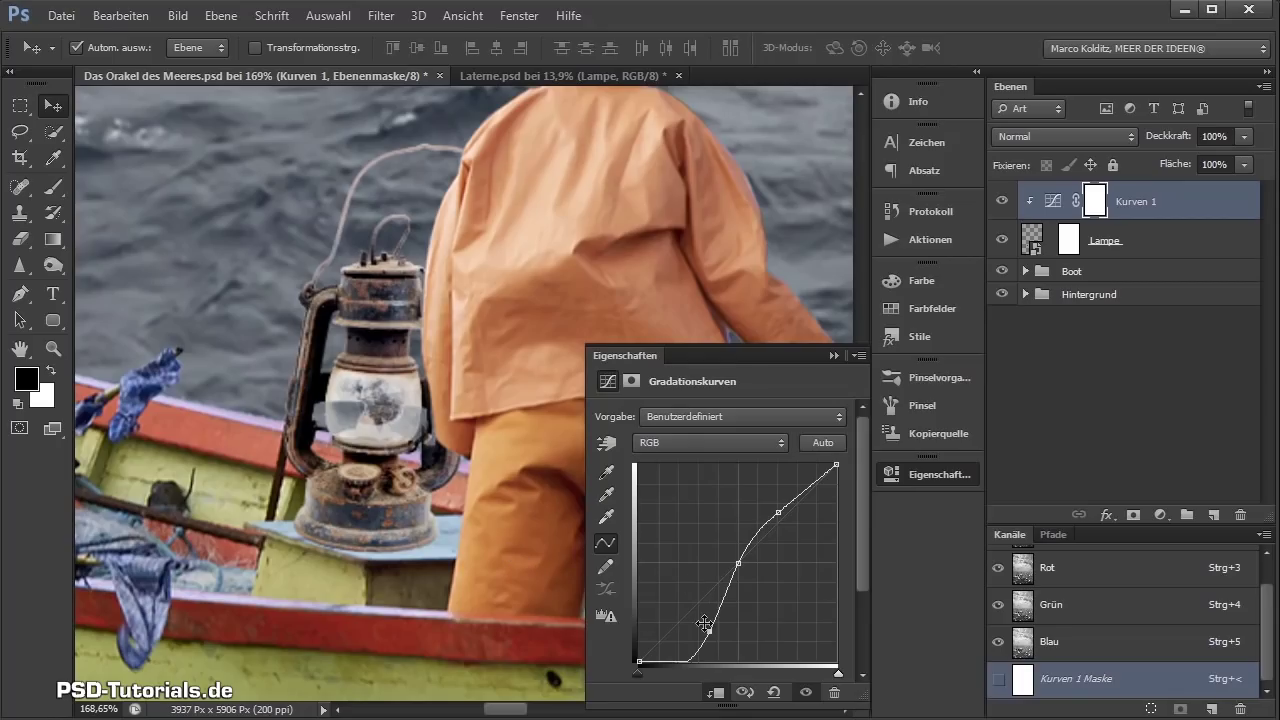
pyautogui.moveTo(710, 631); pyautogui.dragTo(694, 604)
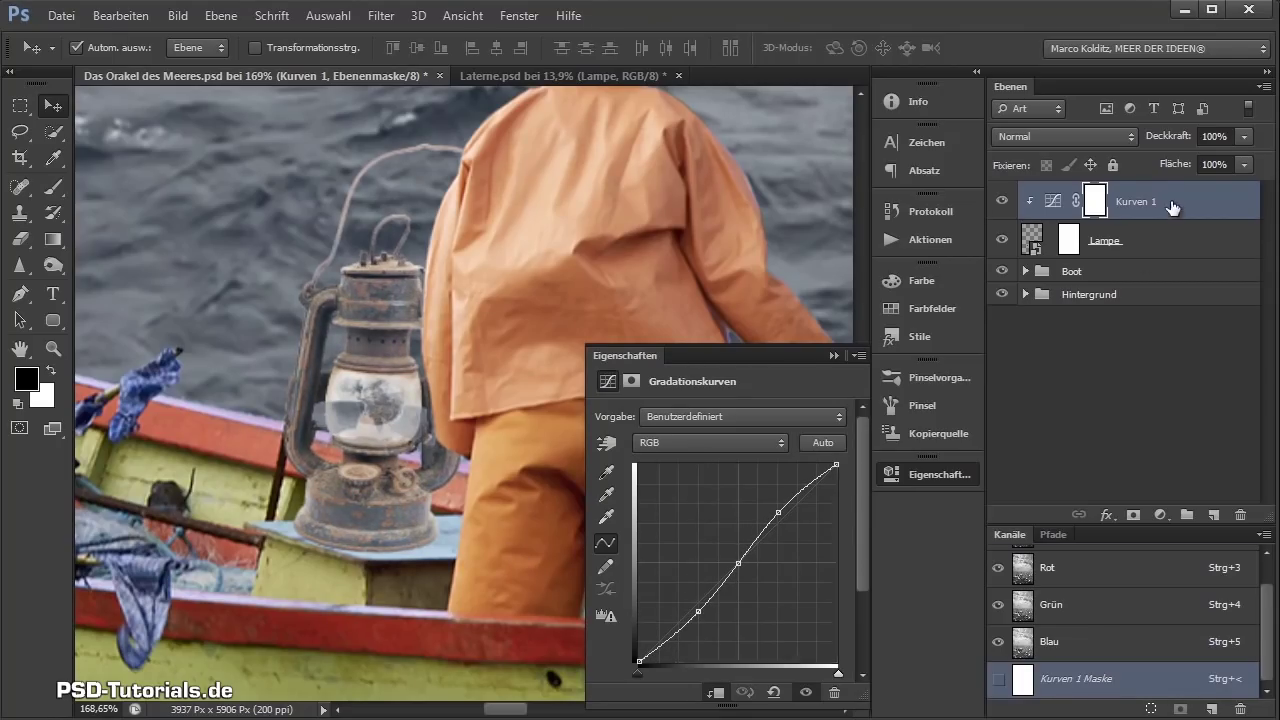
# - Set the curves layer's blend mode to Luminanz
pyautogui.hotkey('ctrl', '2')
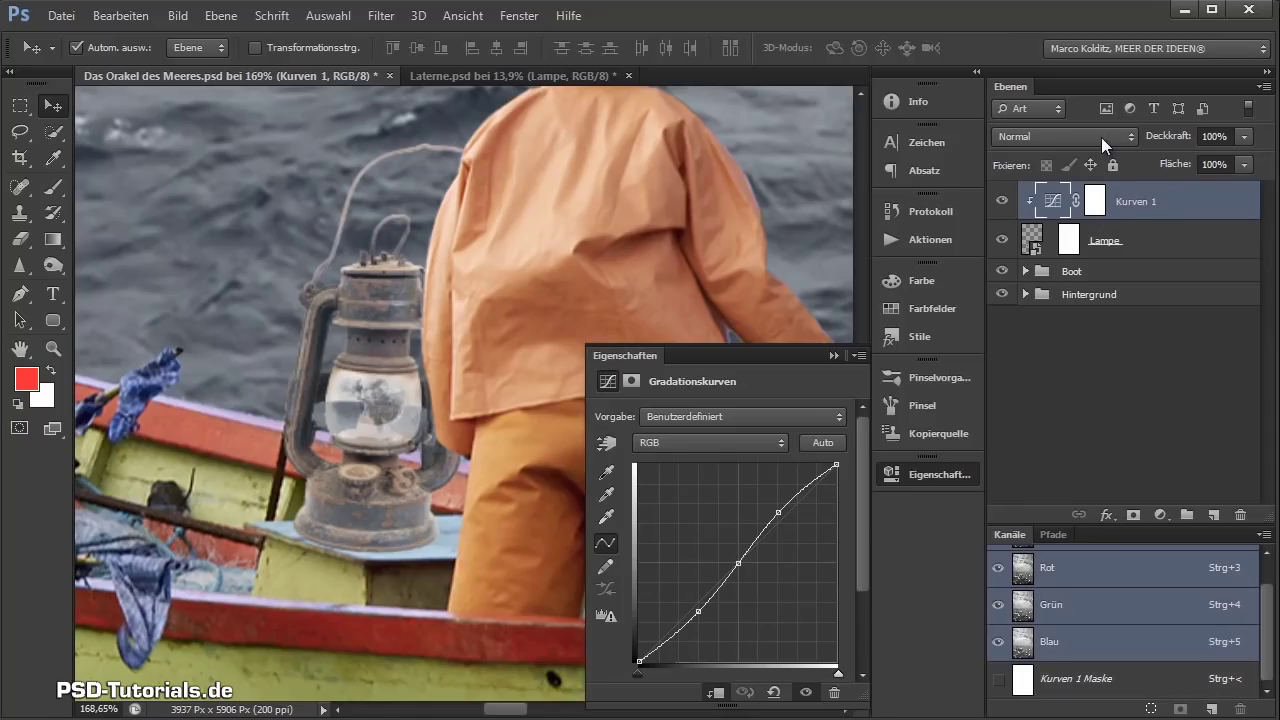
pyautogui.click(1049, 140)
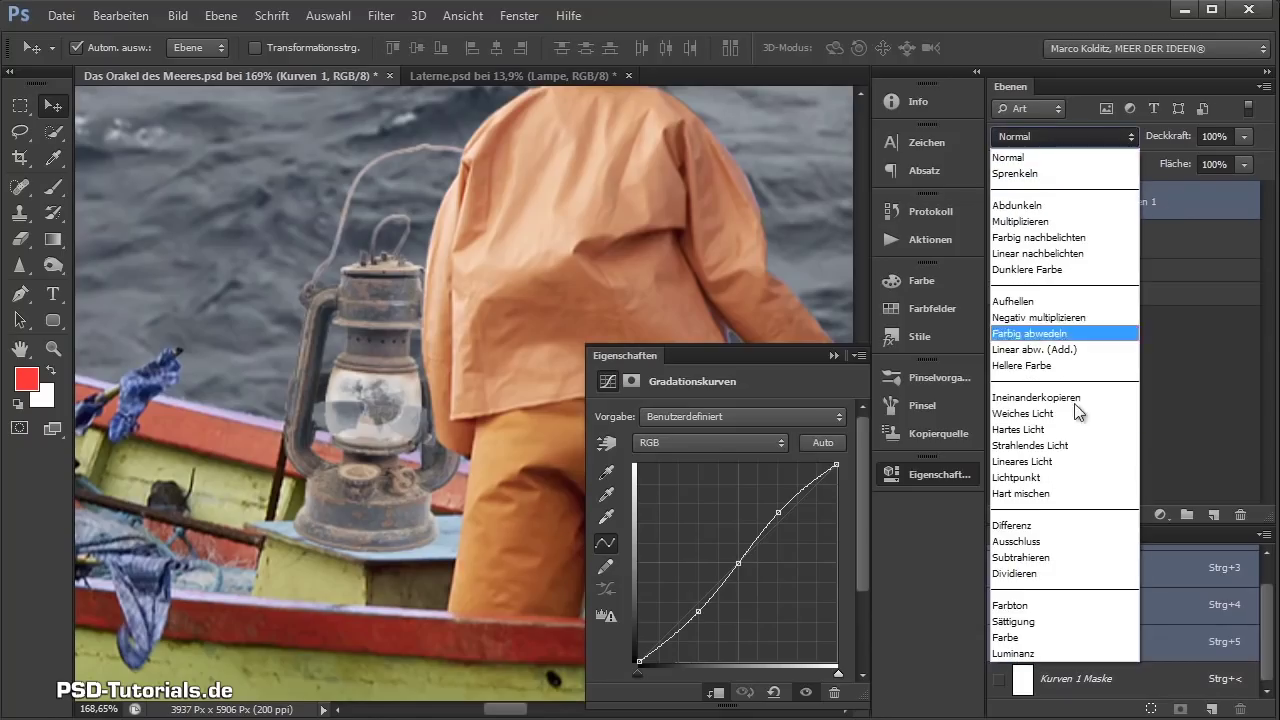
pyautogui.click(1026, 654)
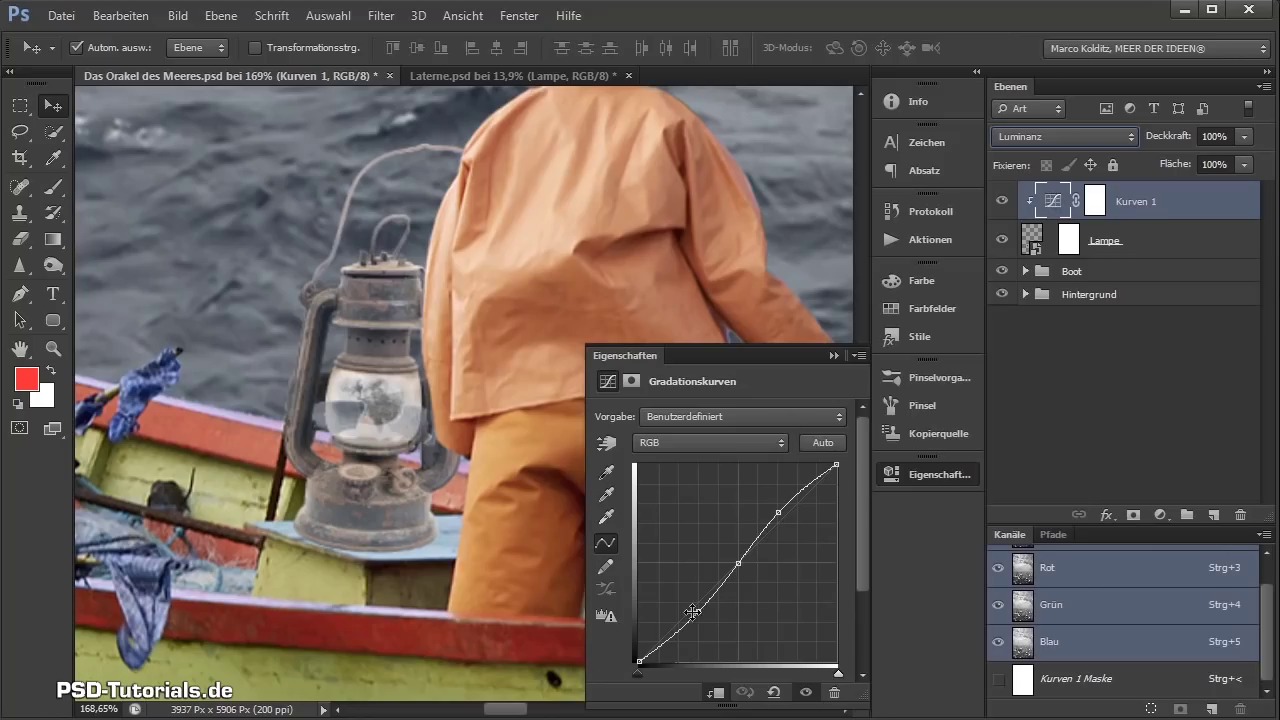
# - Fine-tune the lower and upper curve points to refine the lamp's contrast
pyautogui.moveTo(700, 612); pyautogui.dragTo(709, 627)
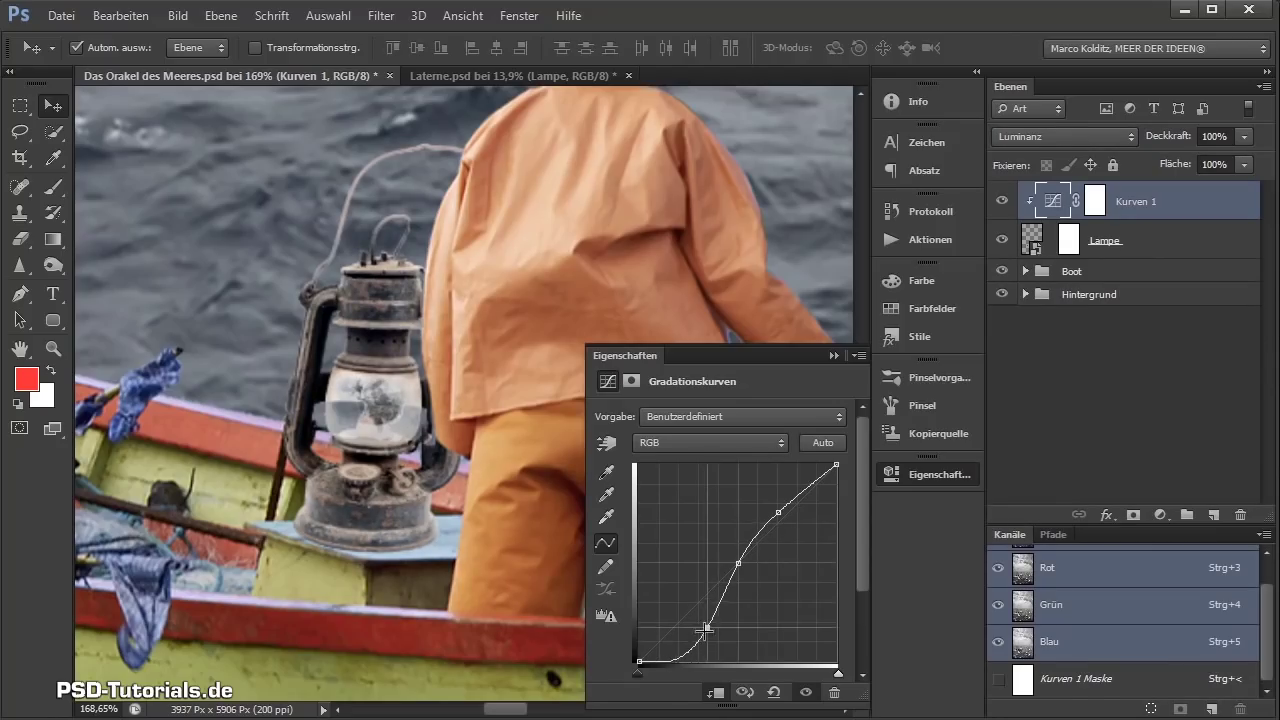
pyautogui.moveTo(705, 628); pyautogui.dragTo(698, 618)
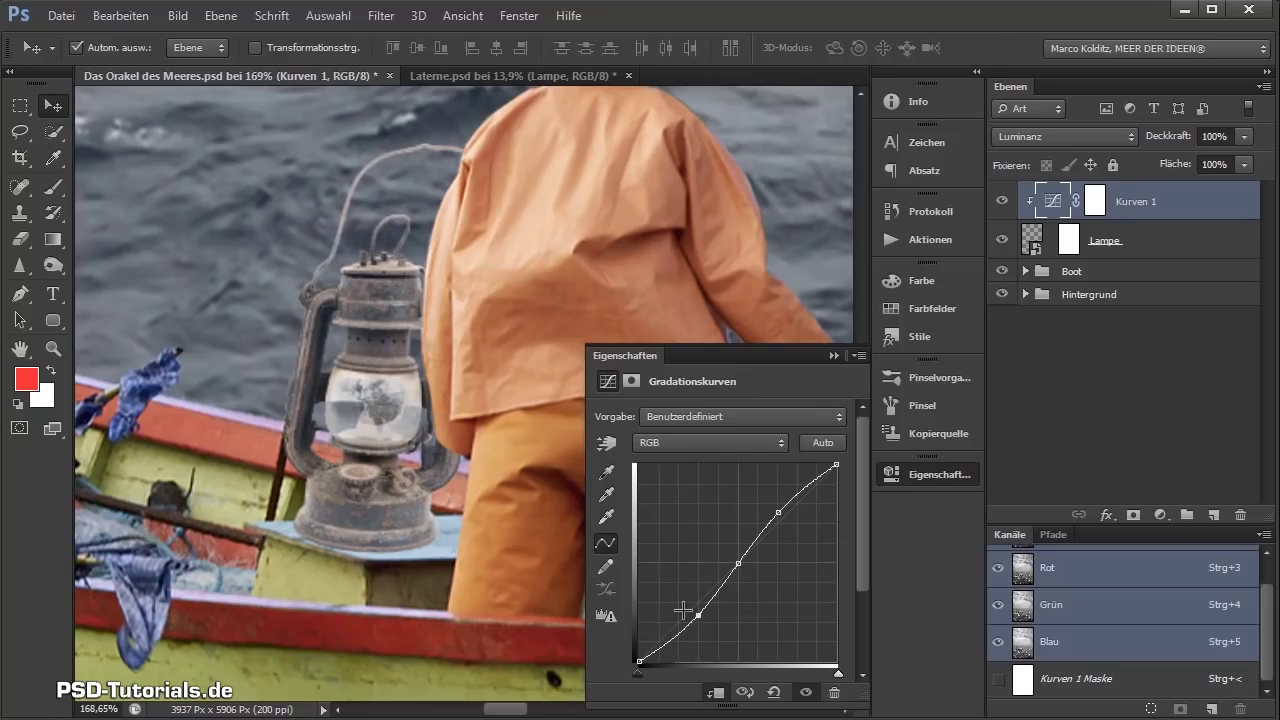
pyautogui.moveTo(698, 612); pyautogui.dragTo(702, 607)
pyautogui.moveTo(702, 611); pyautogui.dragTo(698, 614)
pyautogui.moveTo(778, 512); pyautogui.dragTo(778, 510)
pyautogui.moveTo(698, 613); pyautogui.dragTo(698, 612)
# - Collapse the curves Properties panel and centre the view on the fisherman and lamp
pyautogui.click(830, 355)
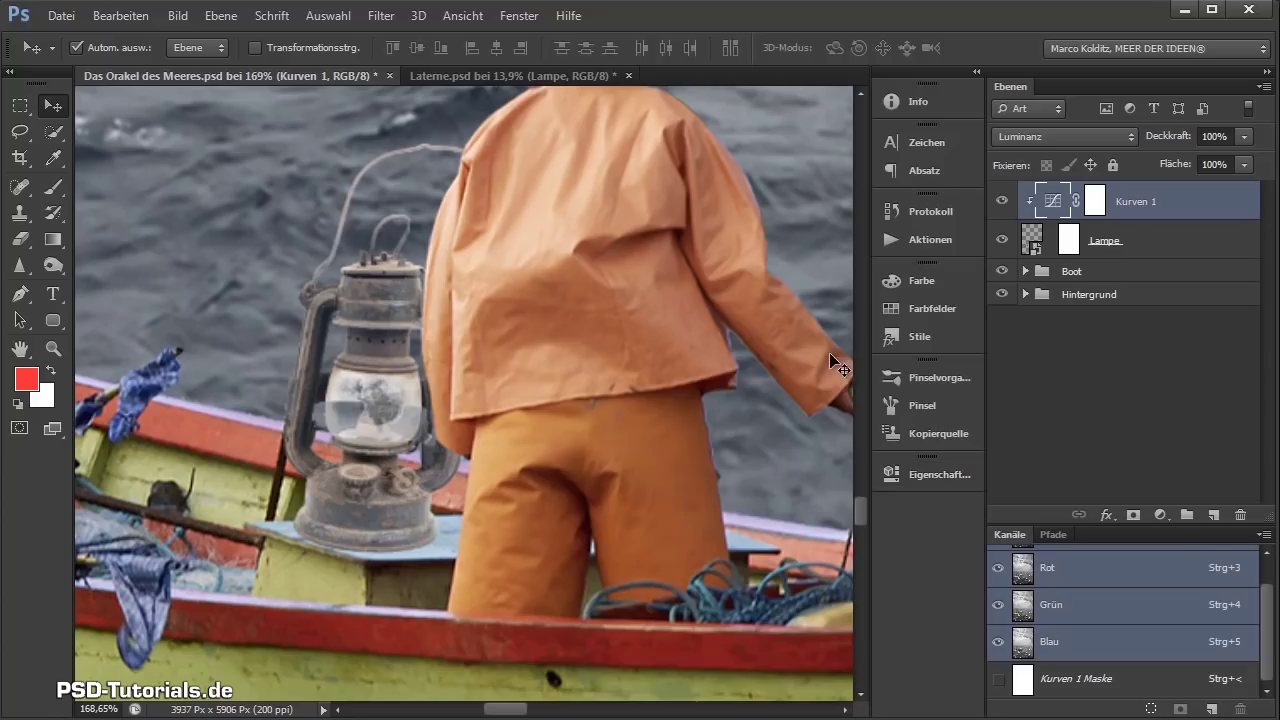
pyautogui.click(1122, 371)
pyautogui.scroll(-3, 411, 406)
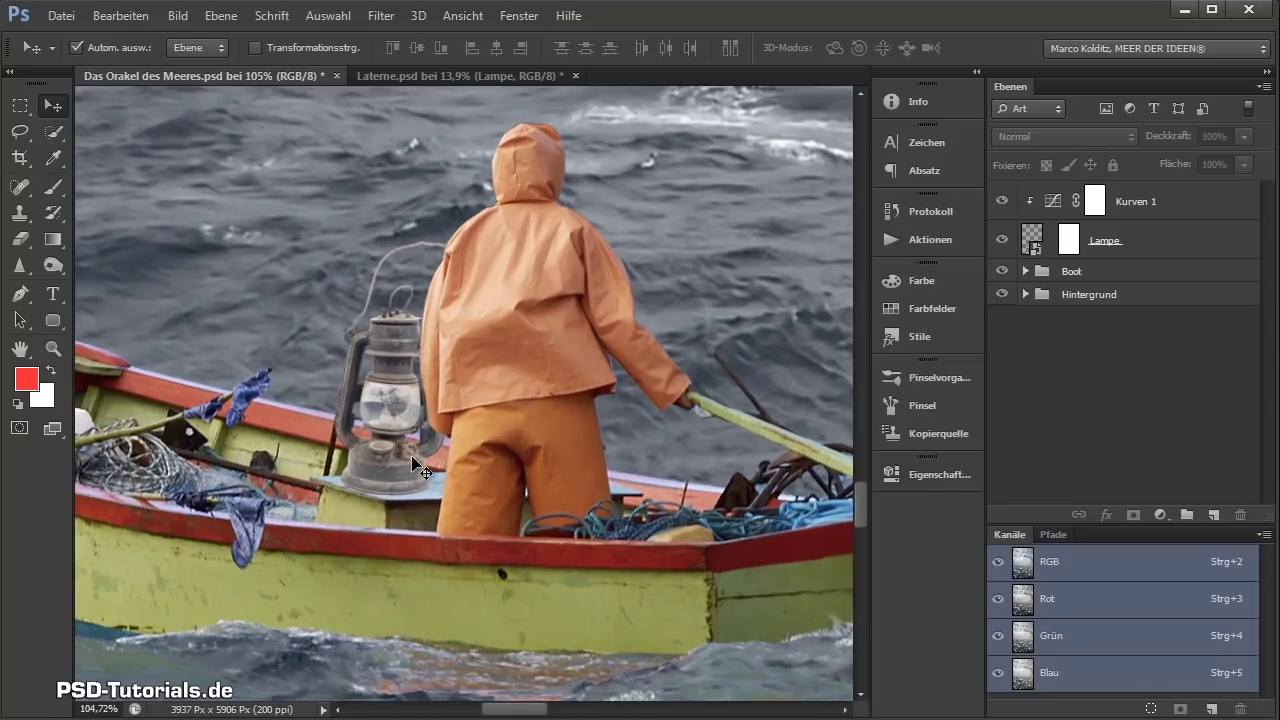
pyautogui.scroll(3, 415, 330)
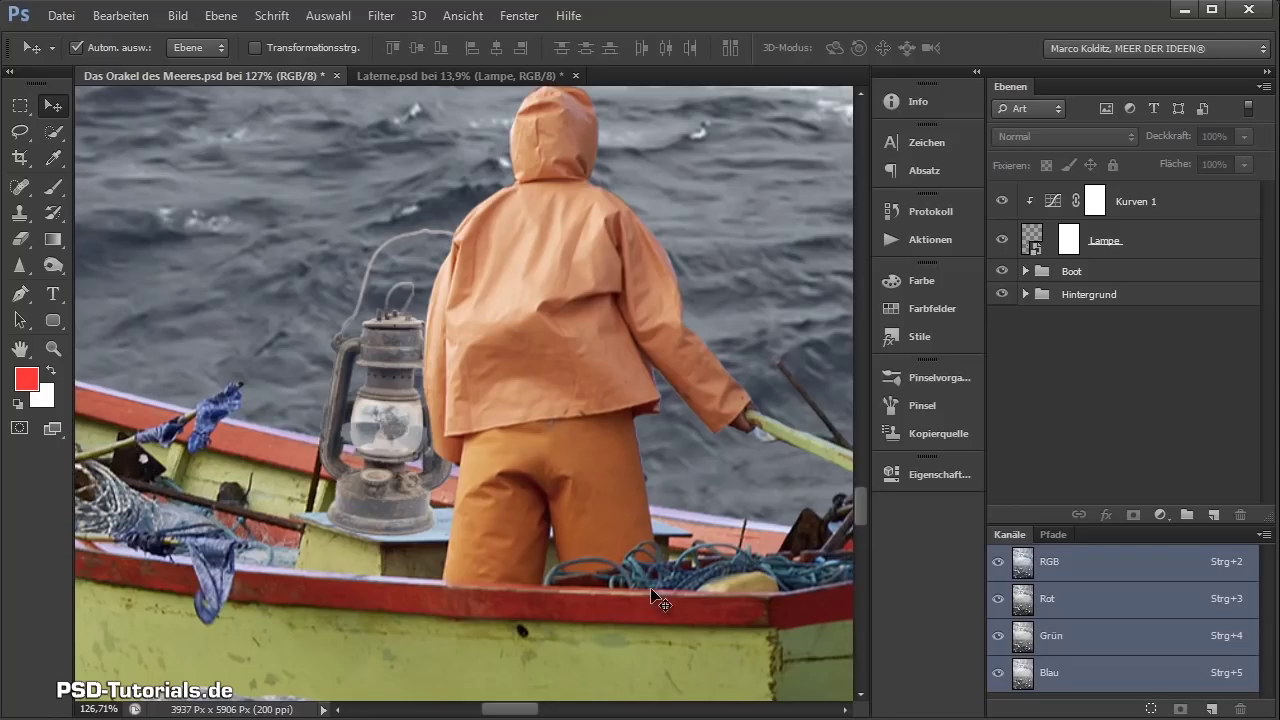
pyautogui.scroll(-3, 659, 601)
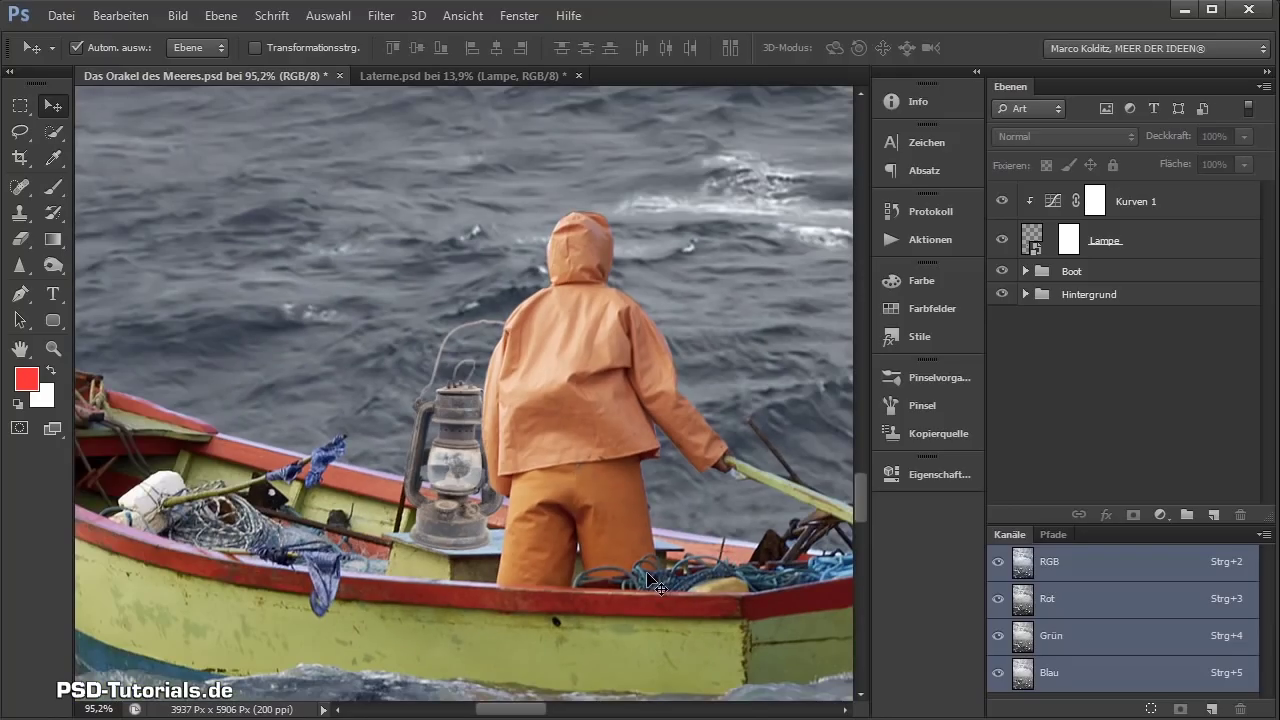
pyautogui.moveTo(634, 531); pyautogui.dragTo(510, 464)
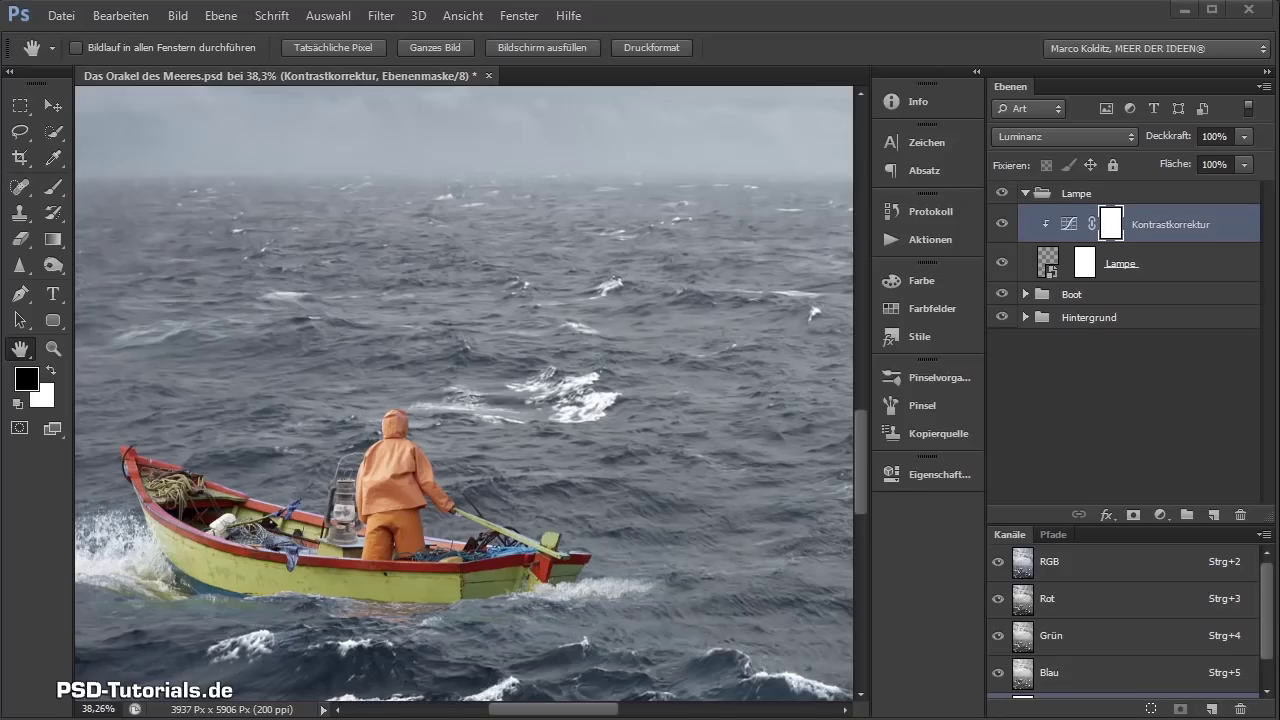
pyautogui.doubleClick(22, 350)
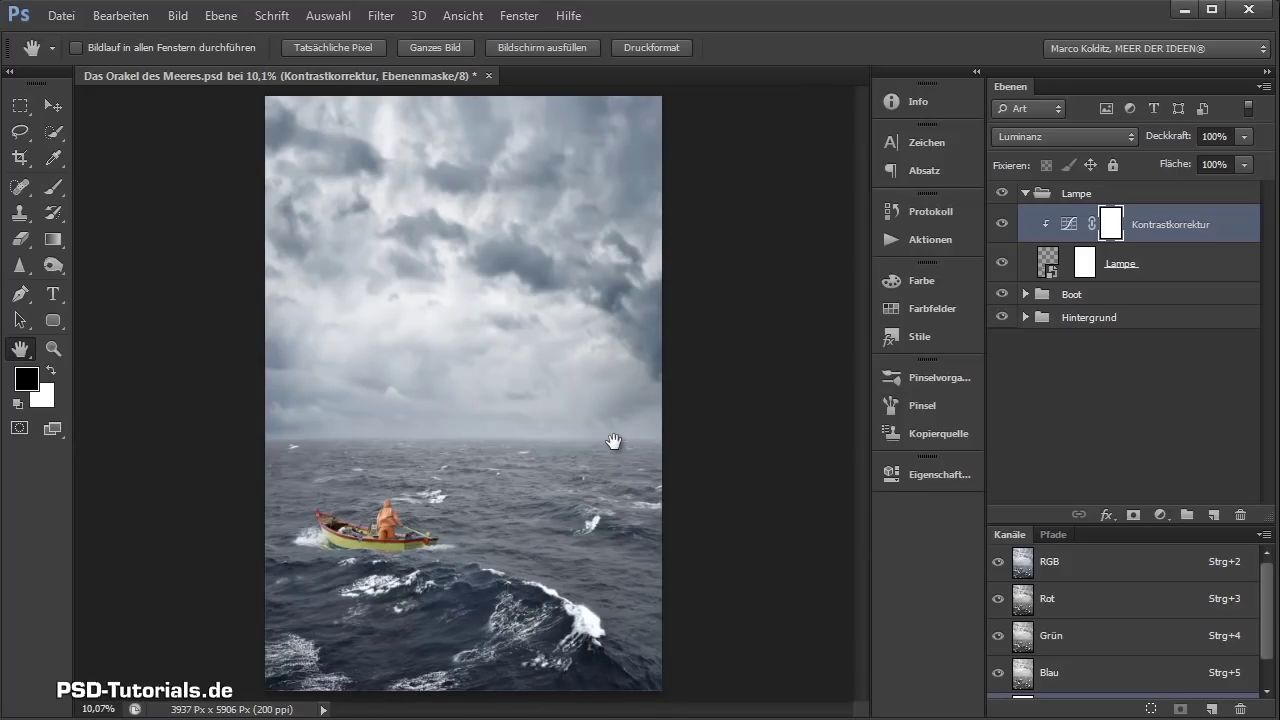
pyautogui.moveTo(352, 558); pyautogui.dragTo(492, 373)
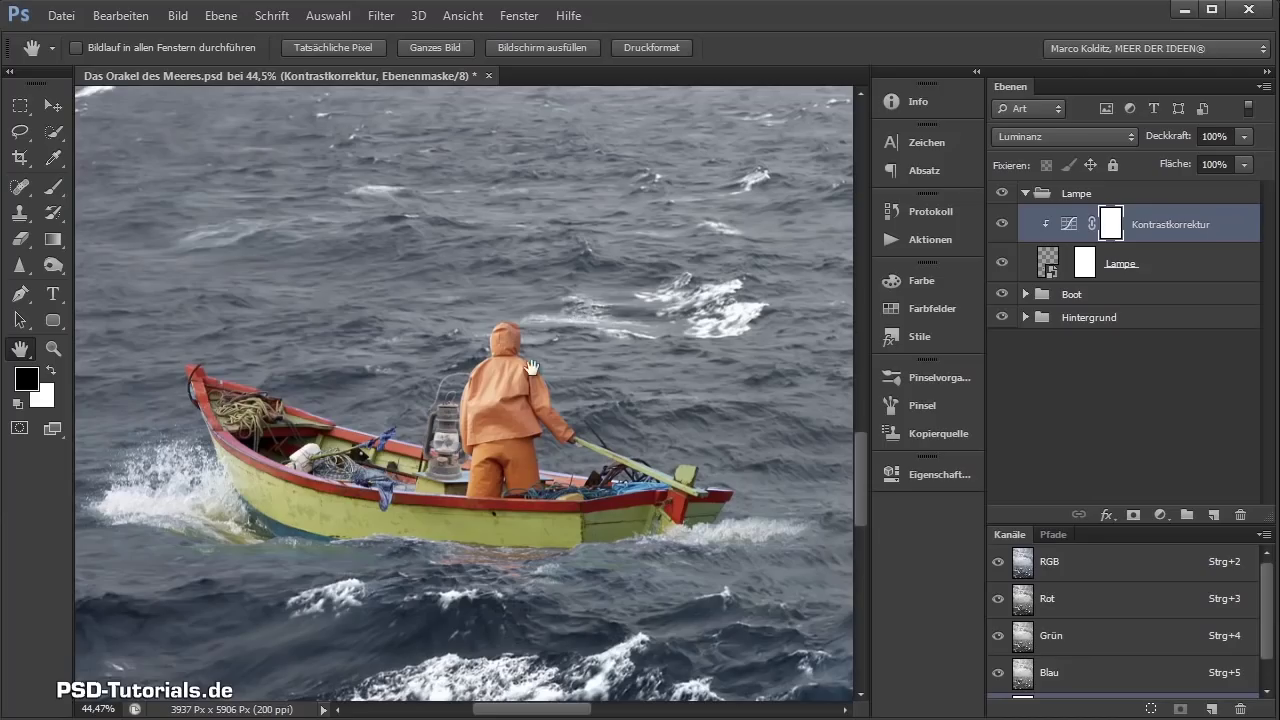
pyautogui.scroll(3, 450, 460)
pyautogui.scroll(2, 450, 460)
pyautogui.scroll(1, 570, 430)
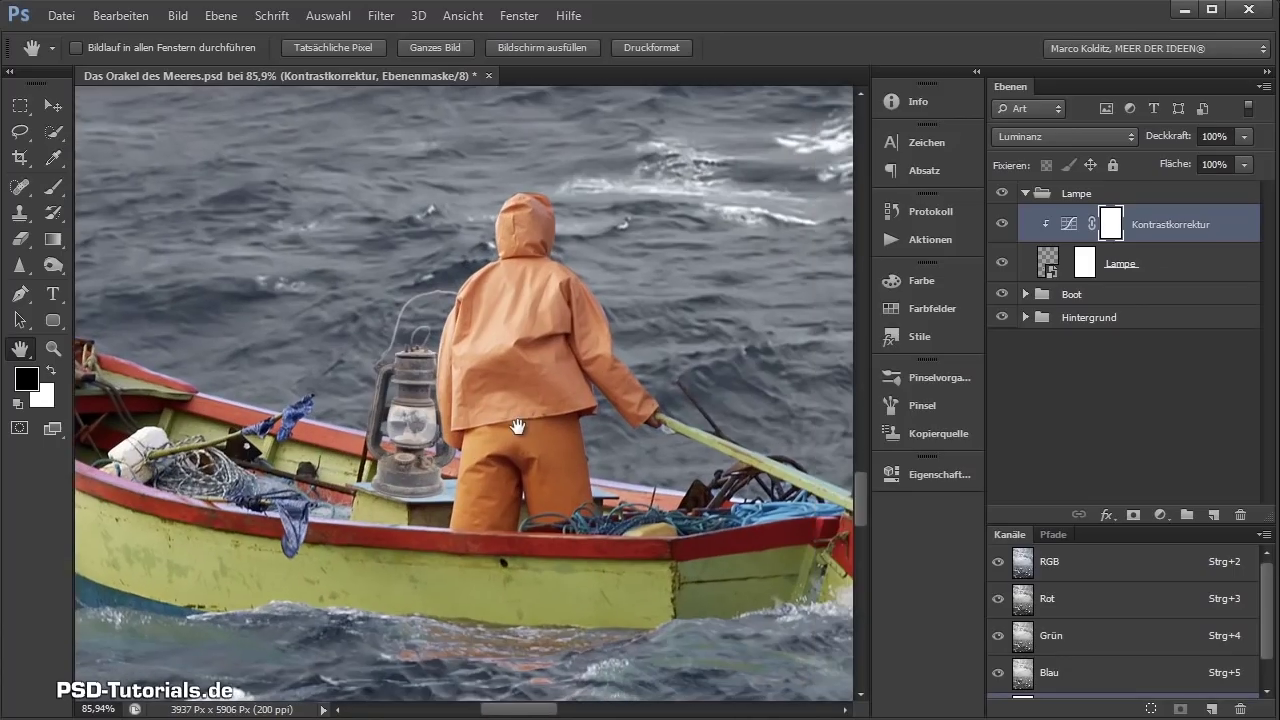
pyautogui.scroll(1, 515, 426)
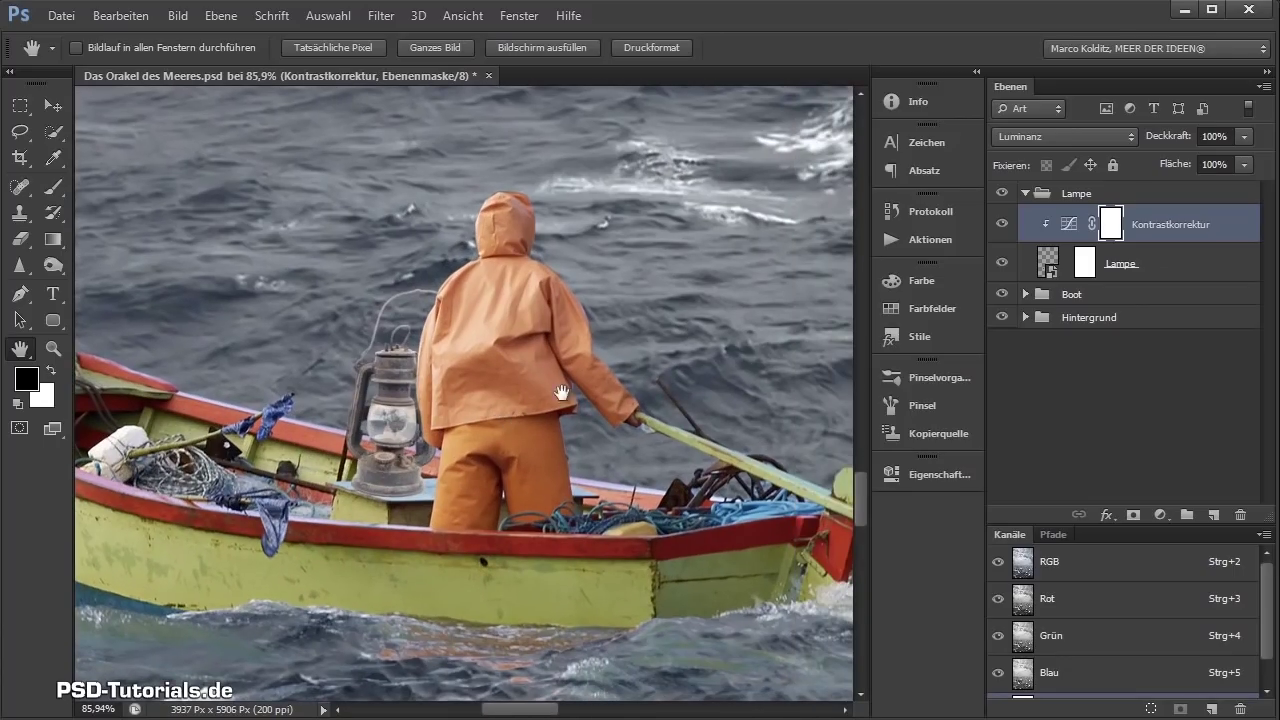
pyautogui.click(1090, 193)
pyautogui.click(1025, 193)
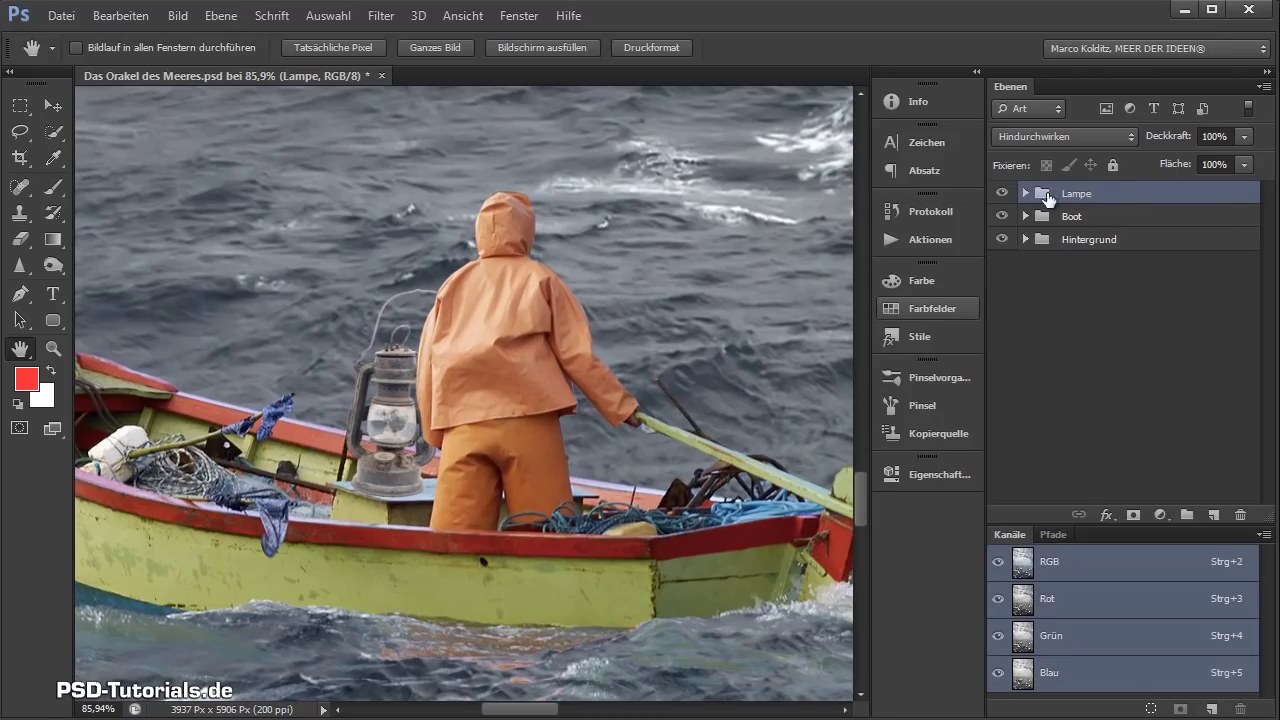
pyautogui.click(1025, 193)
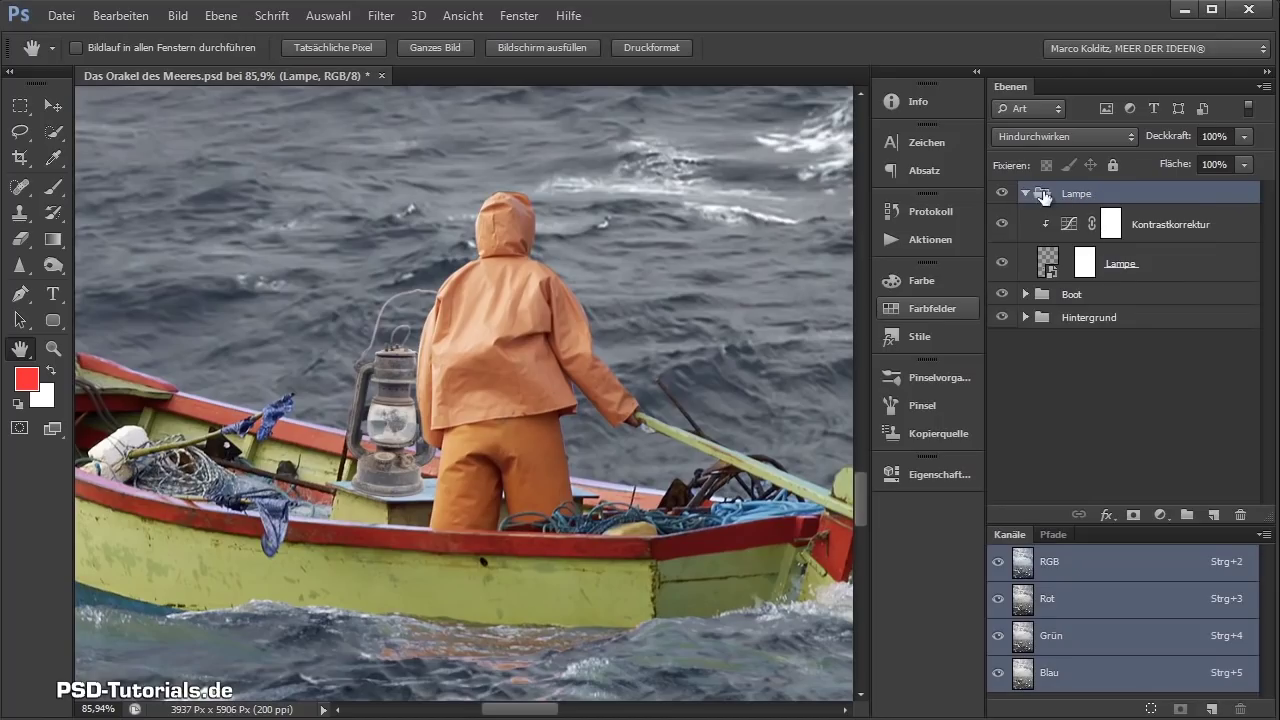
pyautogui.click(1167, 230)
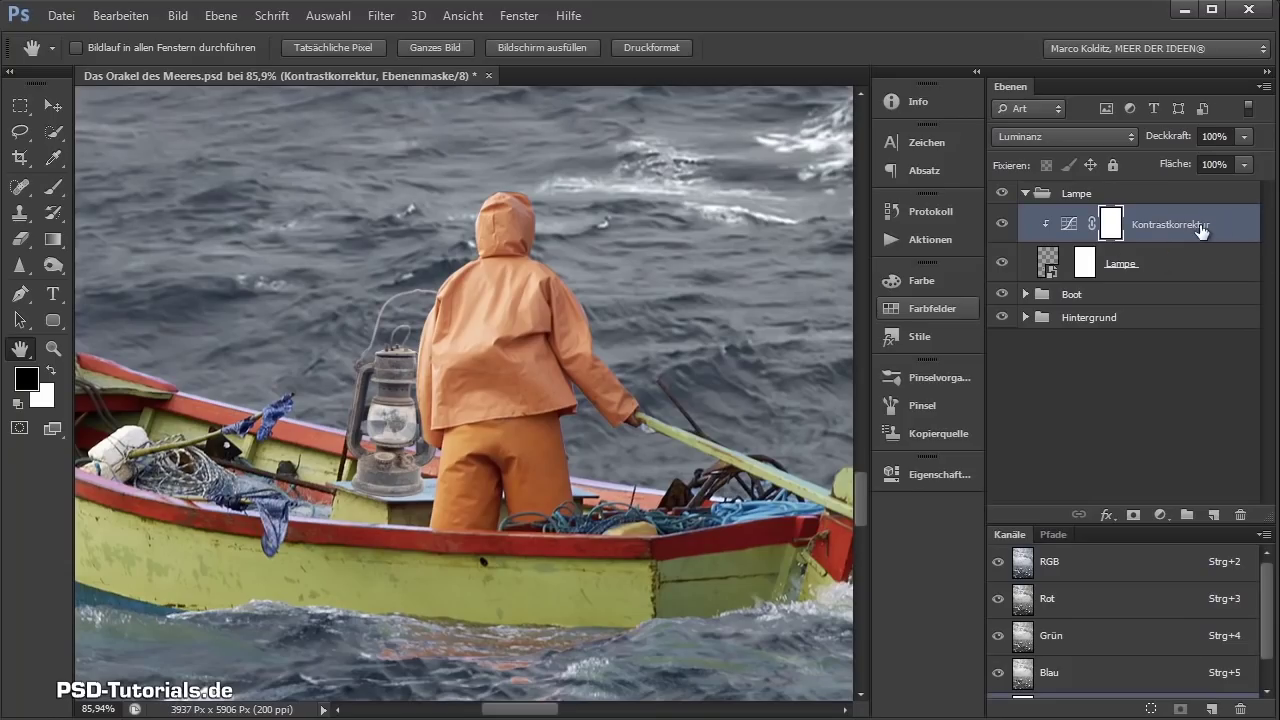
# - Add a red Volltonfarbe fill layer above Kontrastkorrektur in the Lampe group
pyautogui.click(1163, 267)
pyautogui.click(1160, 515)
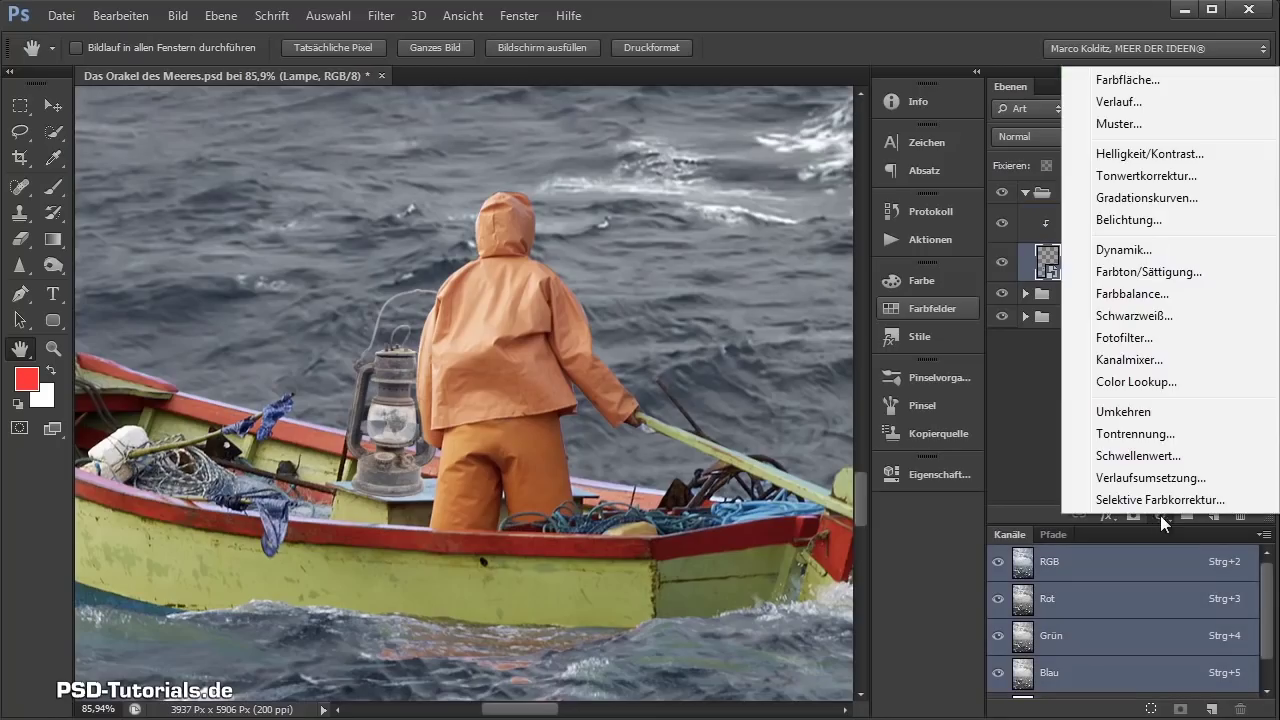
pyautogui.click(1051, 402)
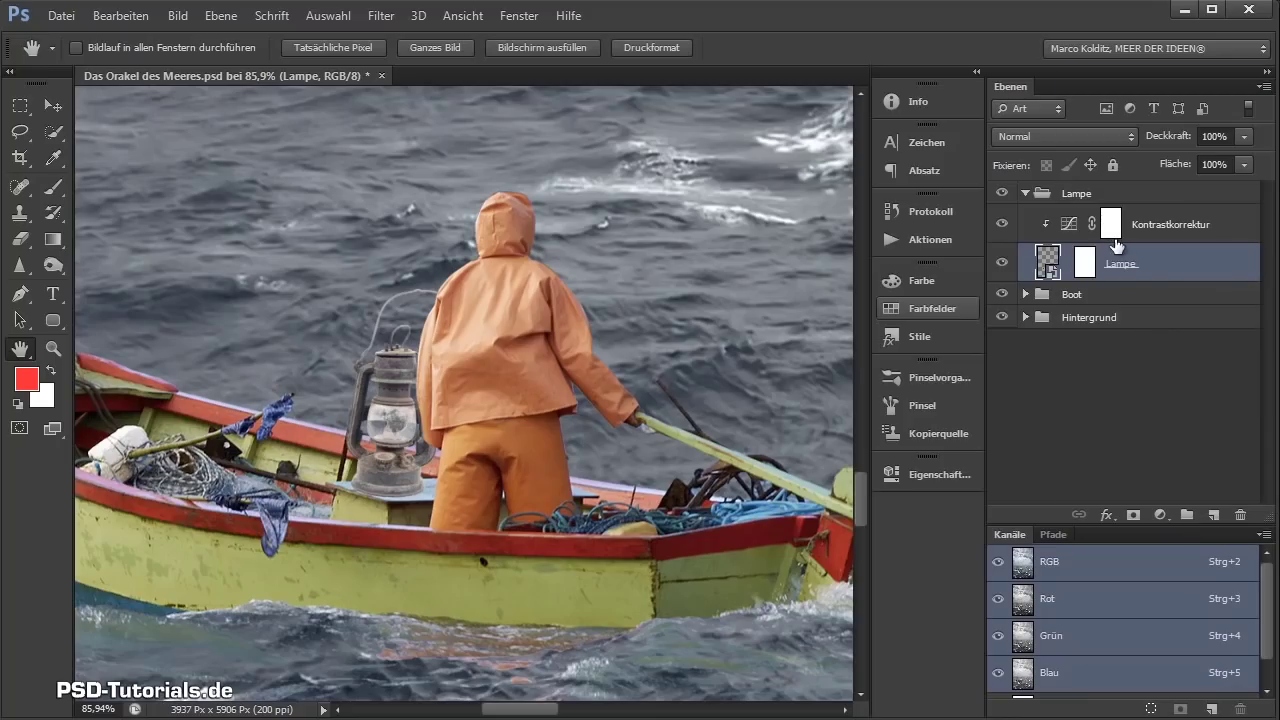
pyautogui.click(1225, 231)
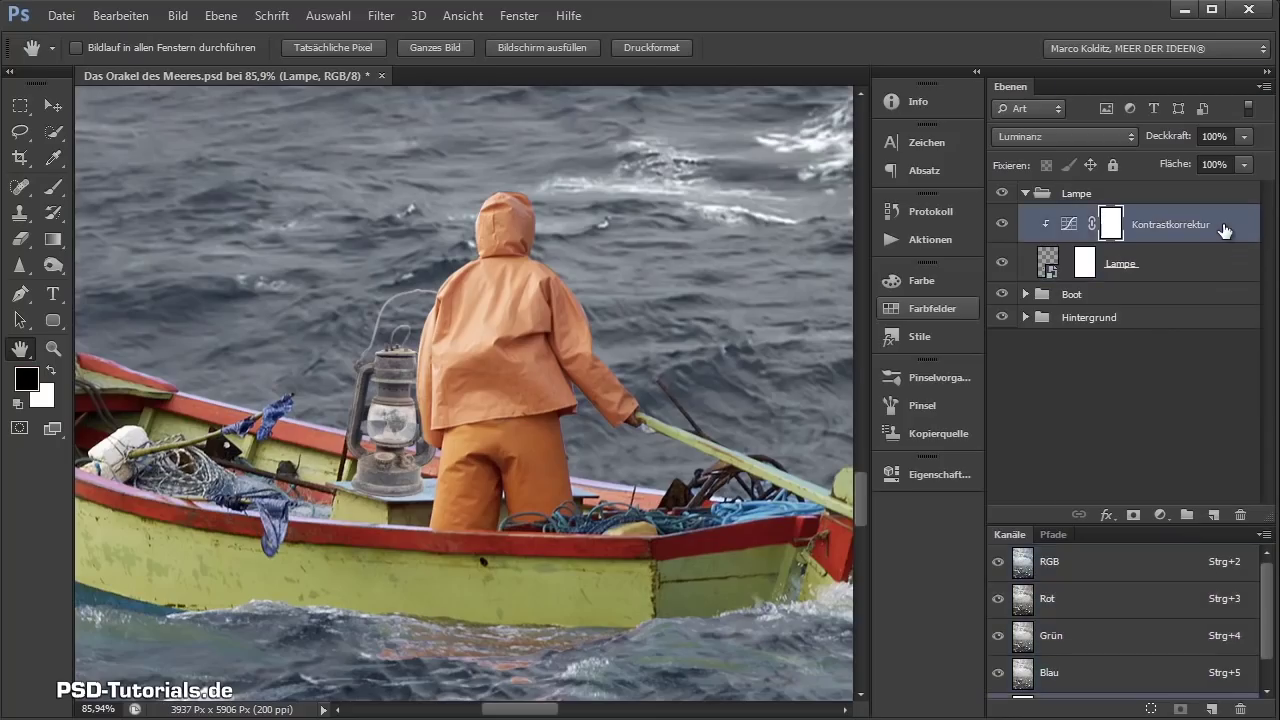
pyautogui.click(1162, 514)
pyautogui.click(1124, 80)
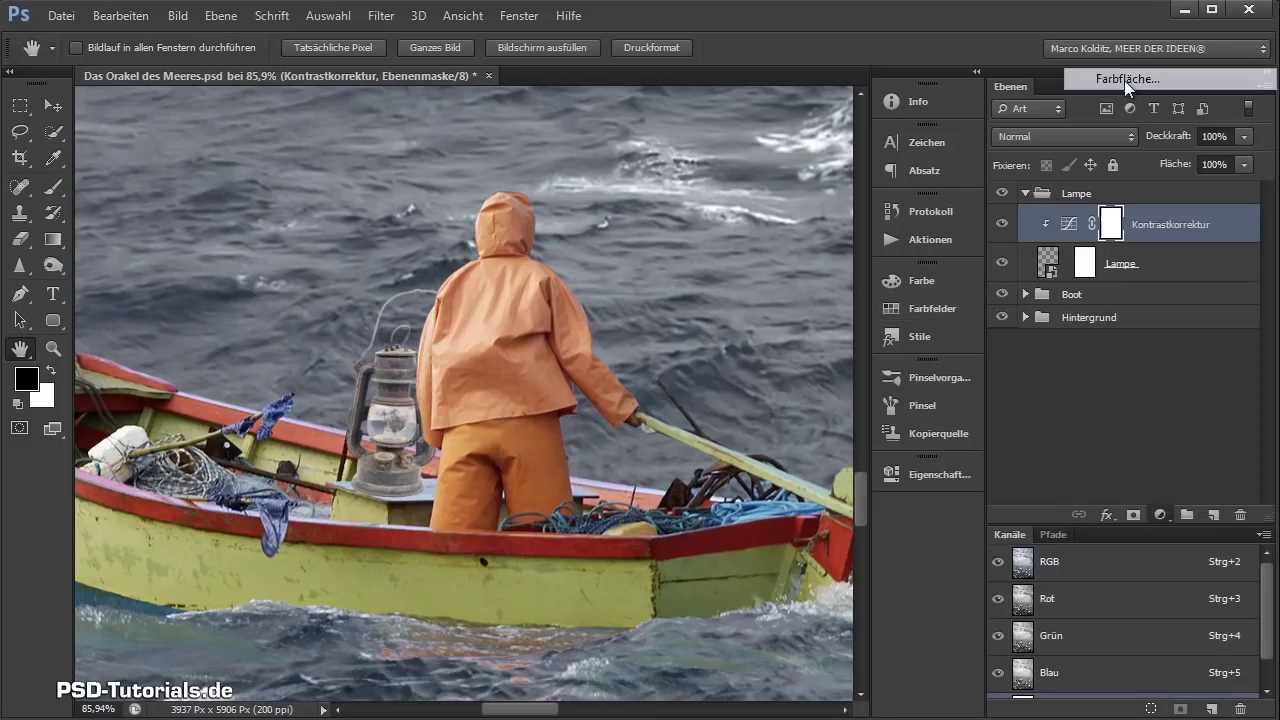
pyautogui.moveTo(911, 317)
pyautogui.mouseDown()
pyautogui.moveTo(756, 310)
pyautogui.moveTo(778, 316)
pyautogui.mouseUp()
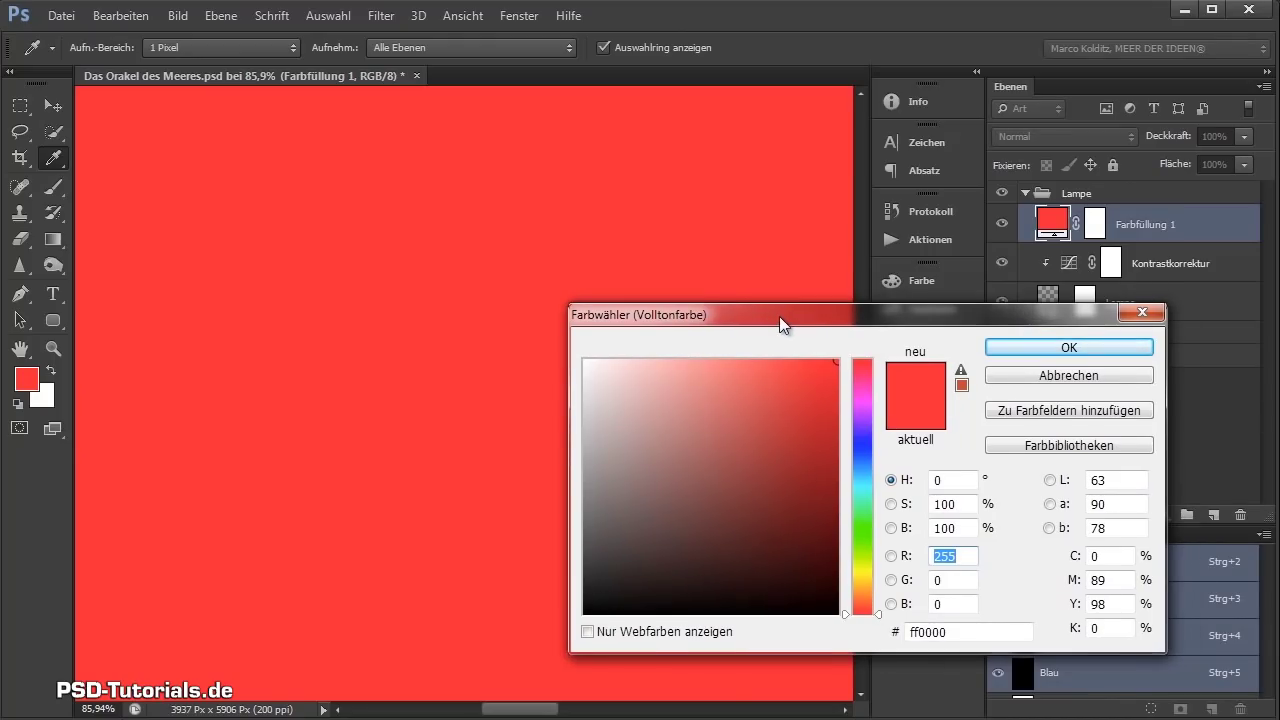
pyautogui.click(1036, 348)
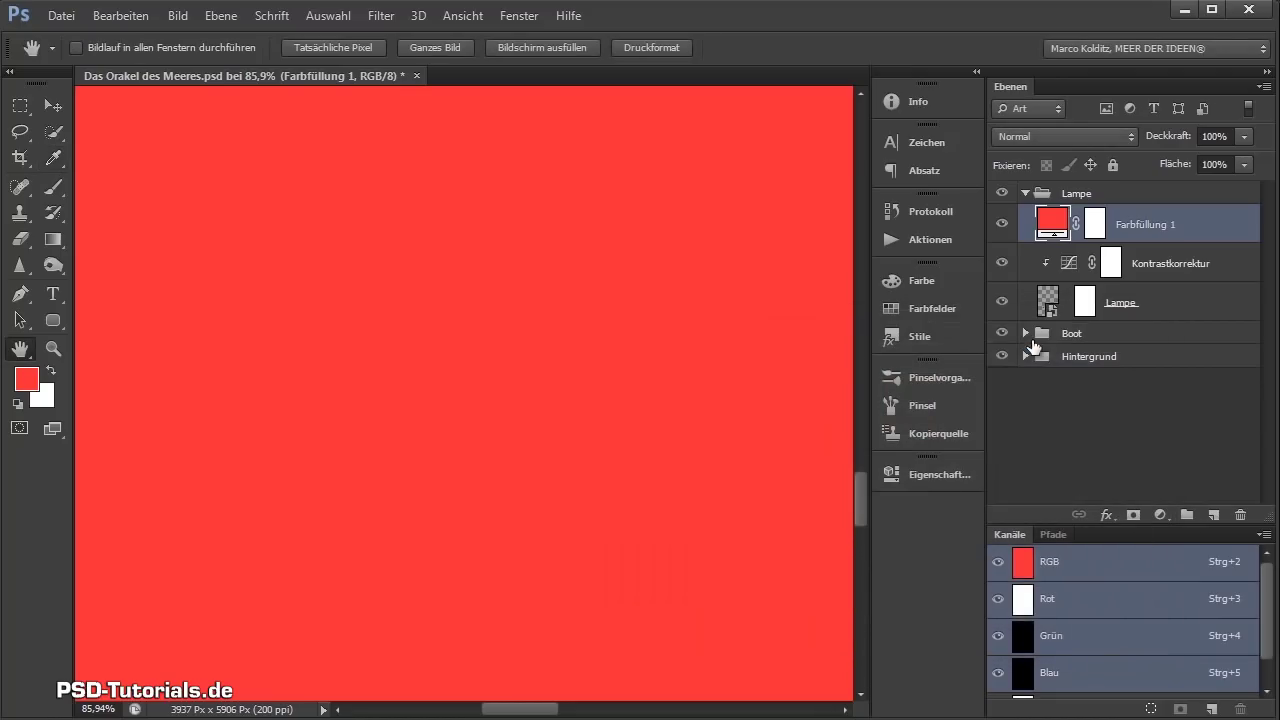
# - Invert the fill layer's mask to black and reopen its Farbwähler at ff0000
pyautogui.click(1096, 234)
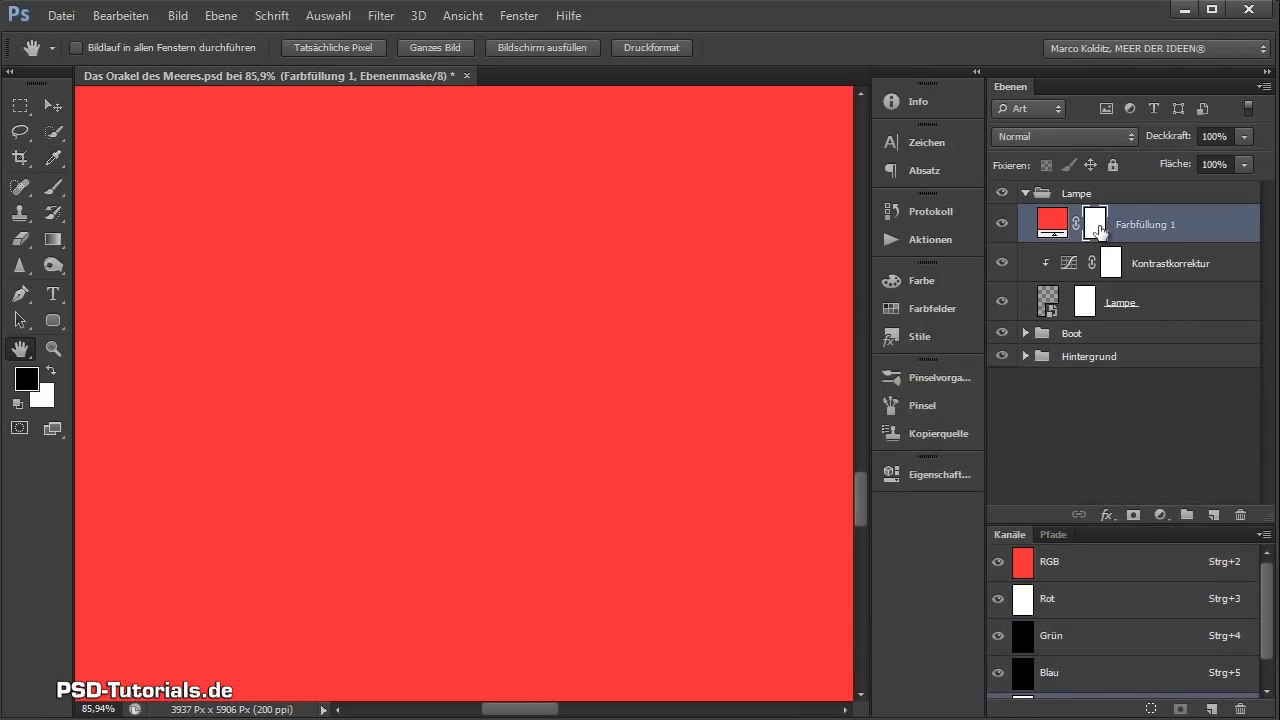
pyautogui.moveTo(1098, 232); pyautogui.dragTo(1101, 238)
pyautogui.hotkey('ctrl', 'i')
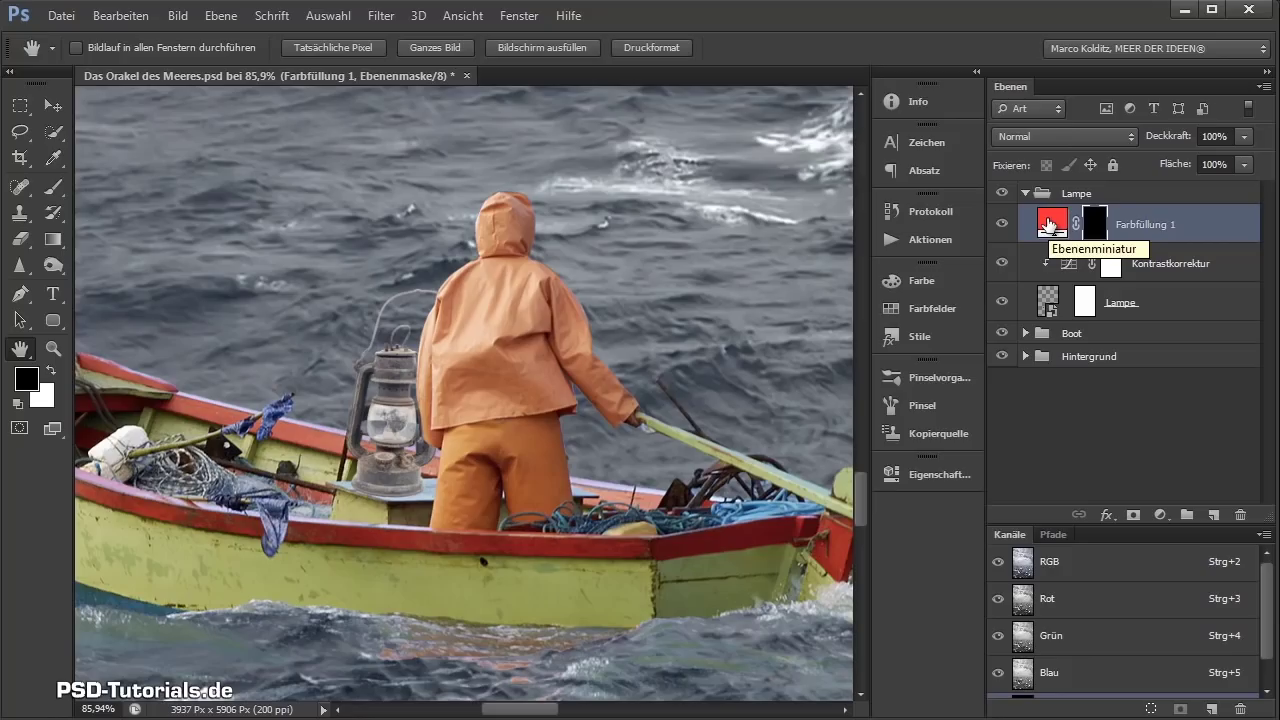
pyautogui.doubleClick(1047, 224)
# - Change the fill colour to orange #ff9c00 and rename the layer Leuchtfarbe
pyautogui.moveTo(823, 284); pyautogui.dragTo(900, 349)
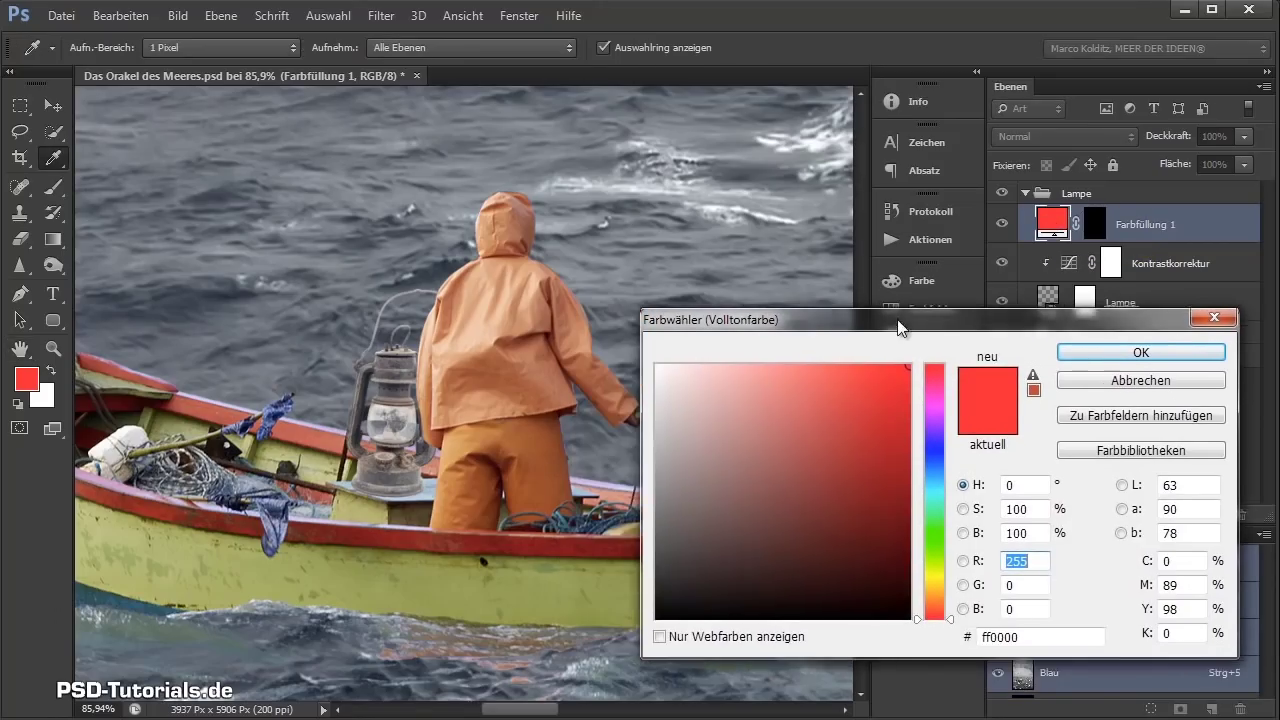
pyautogui.moveTo(950, 657); pyautogui.dragTo(966, 633)
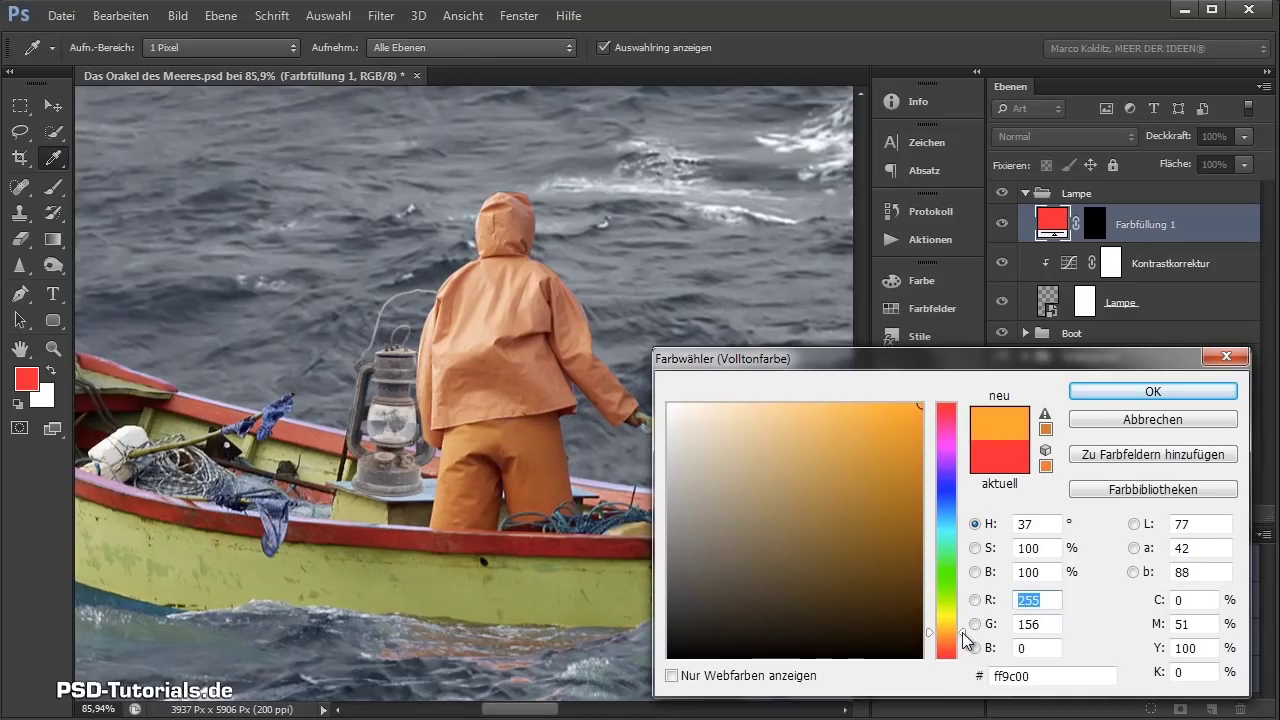
pyautogui.click(1125, 411)
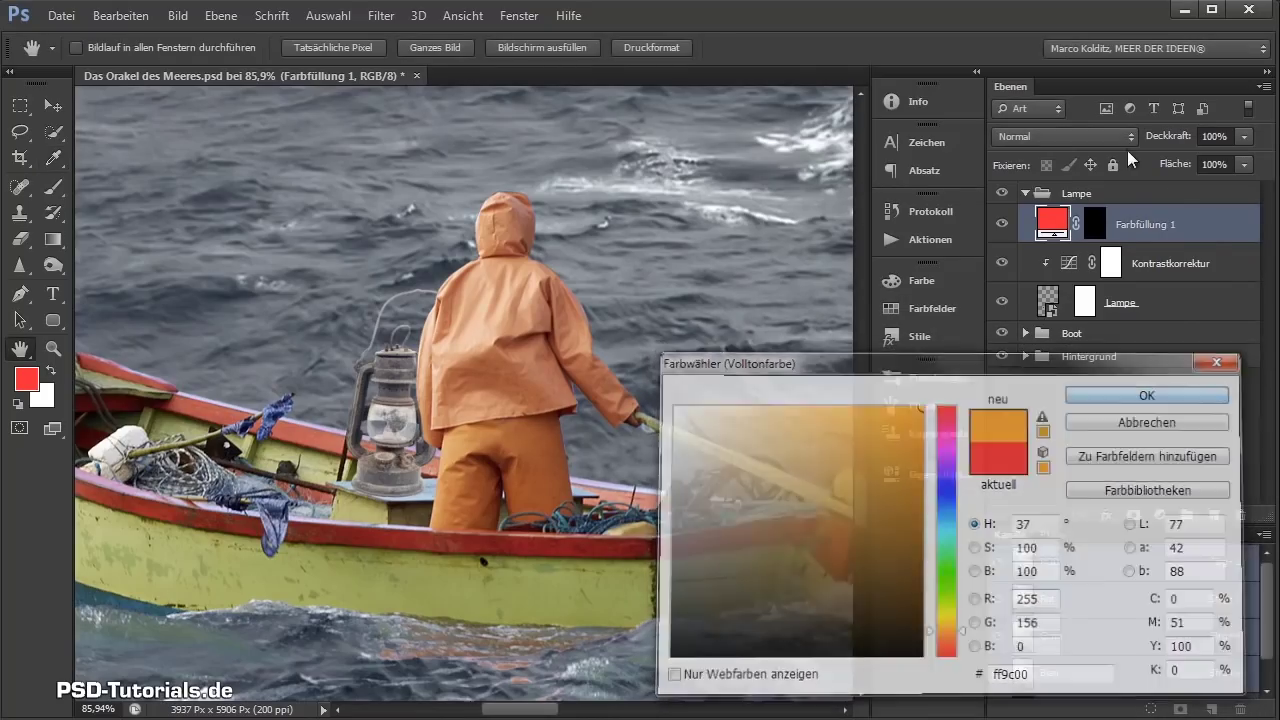
pyautogui.doubleClick(1127, 226)
pyautogui.write('Leuchtfarbe')
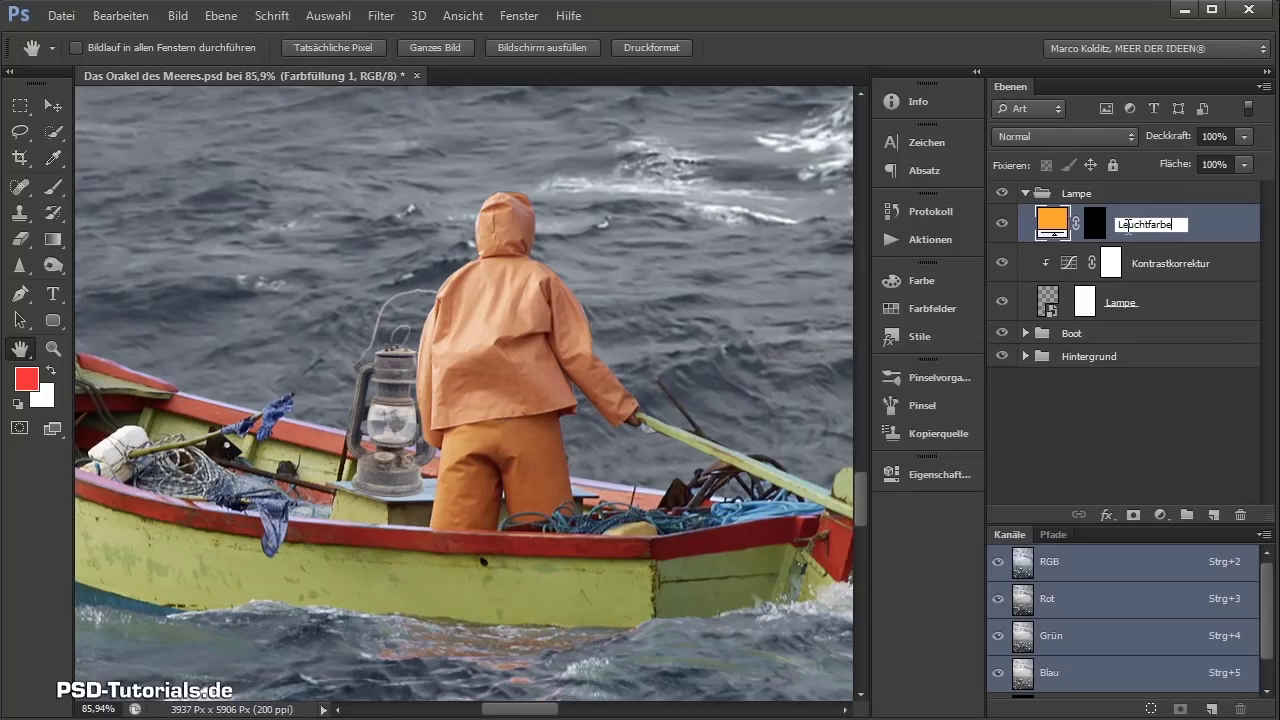
pyautogui.press('Return')
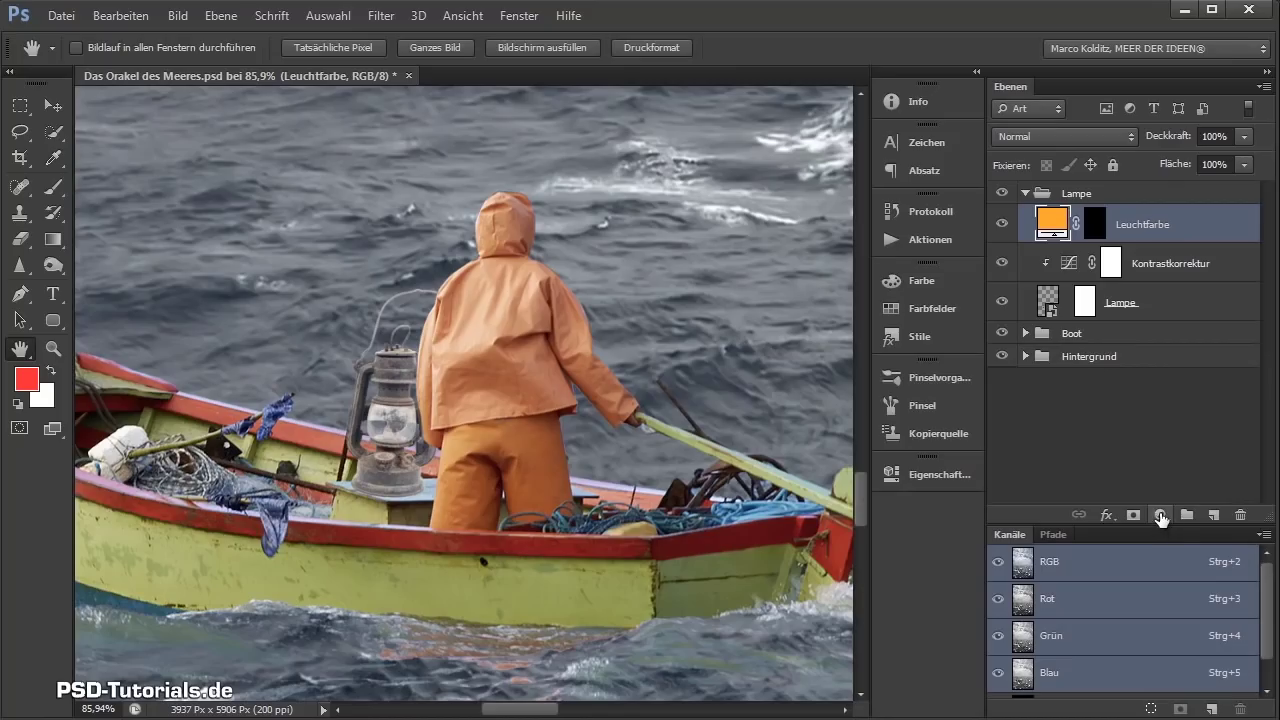
# - Add a white Volltonfarbe fill layer with an inverted mask, named Lichtpunkt
pyautogui.click(1160, 516)
pyautogui.click(1140, 72)
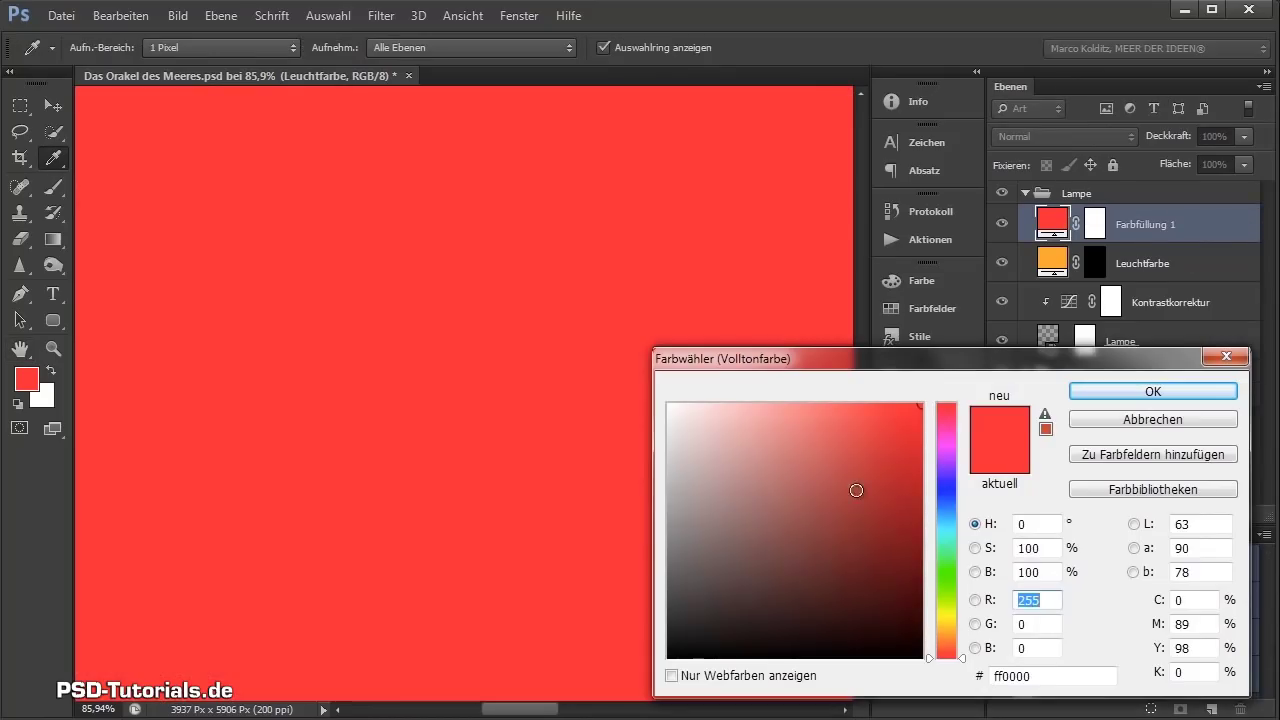
pyautogui.moveTo(856, 490); pyautogui.dragTo(660, 402)
pyautogui.click(1137, 391)
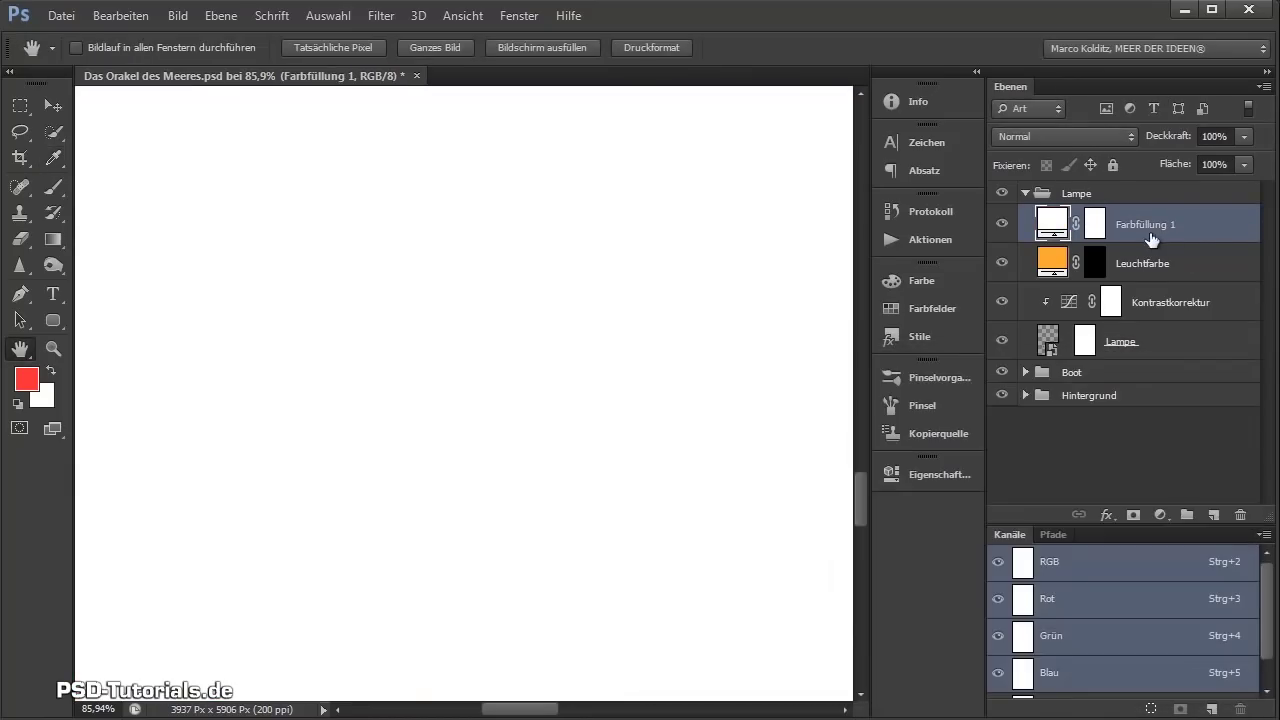
pyautogui.click(1095, 224)
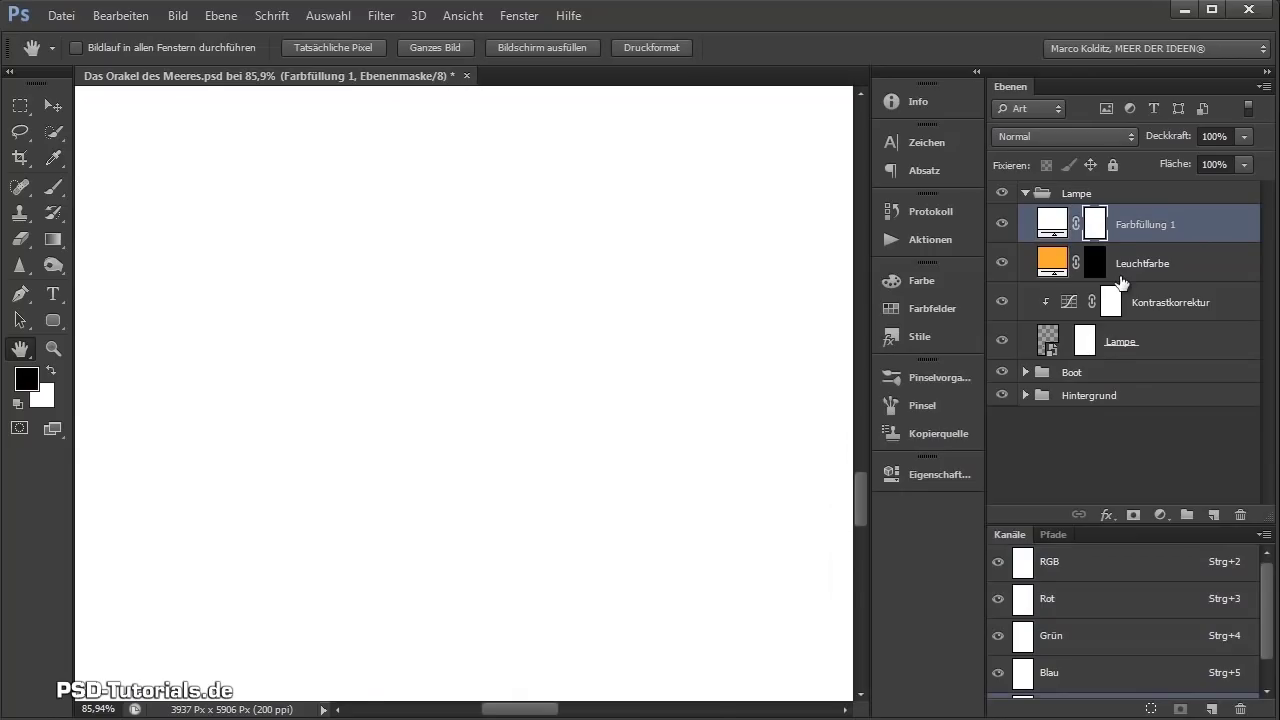
pyautogui.hotkey('ctrl', 'i')
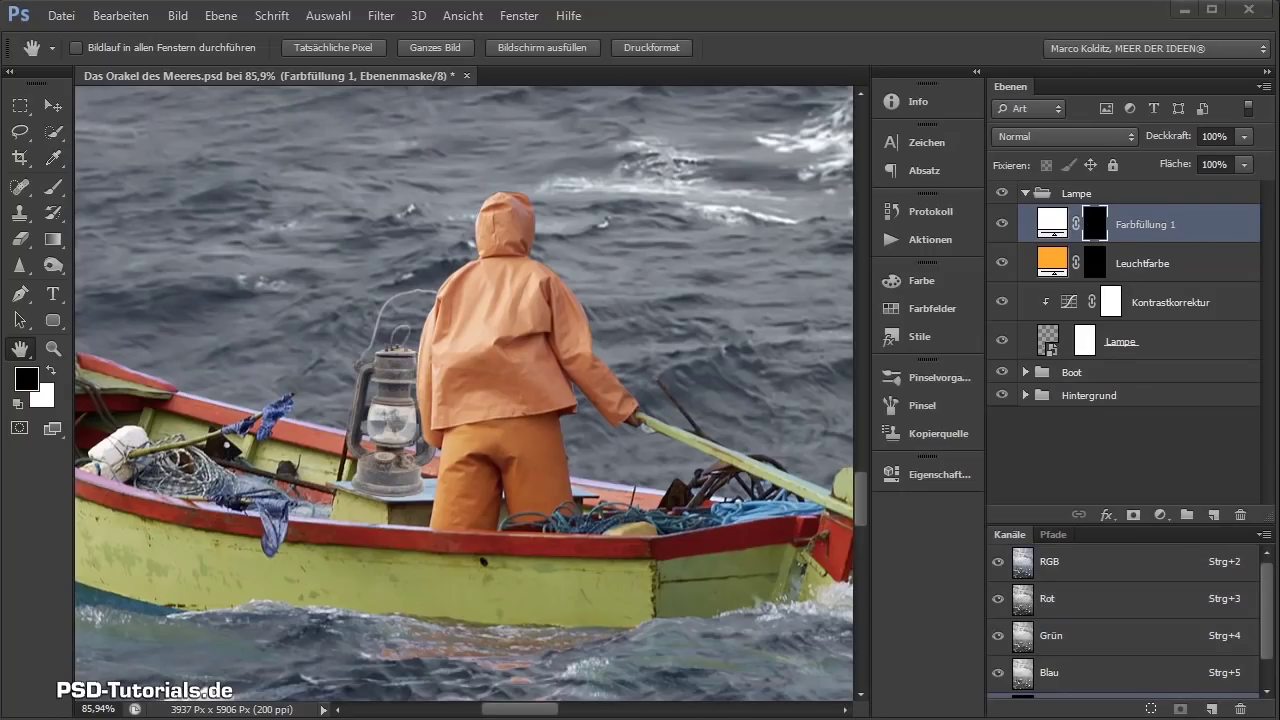
pyautogui.doubleClick(1140, 227)
pyautogui.write('Lichtpunkt')
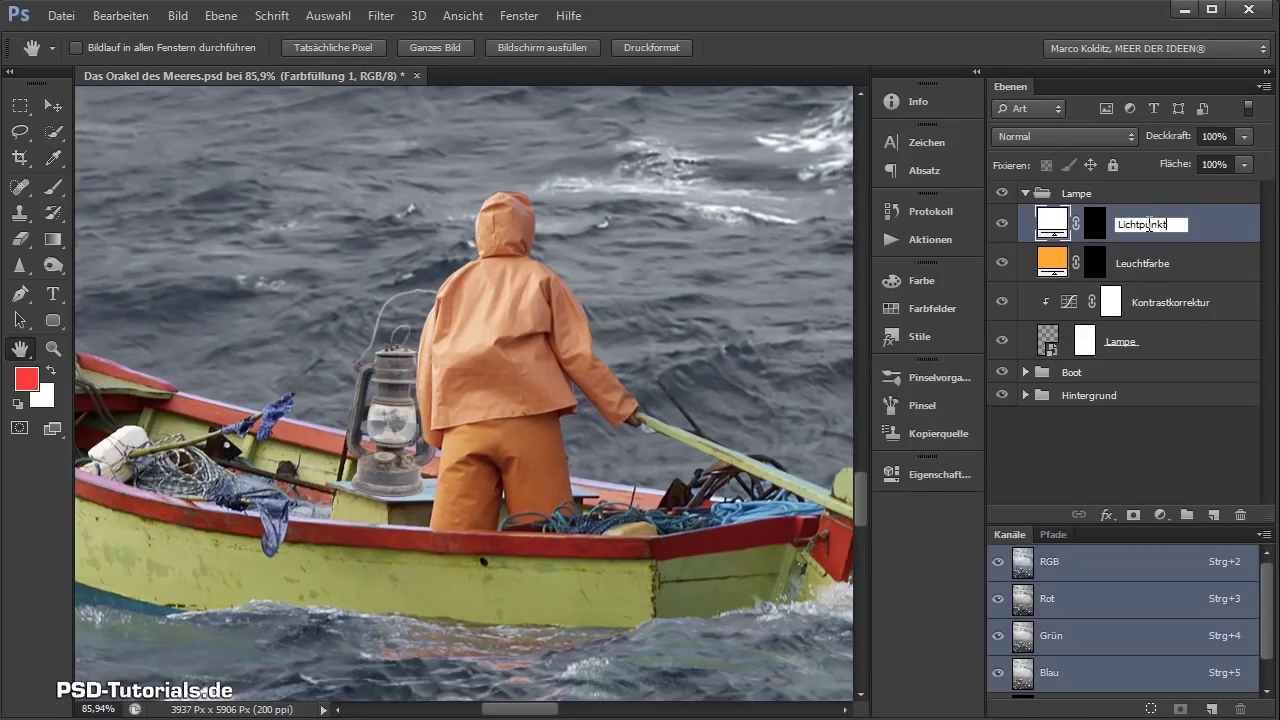
pyautogui.press('Return')
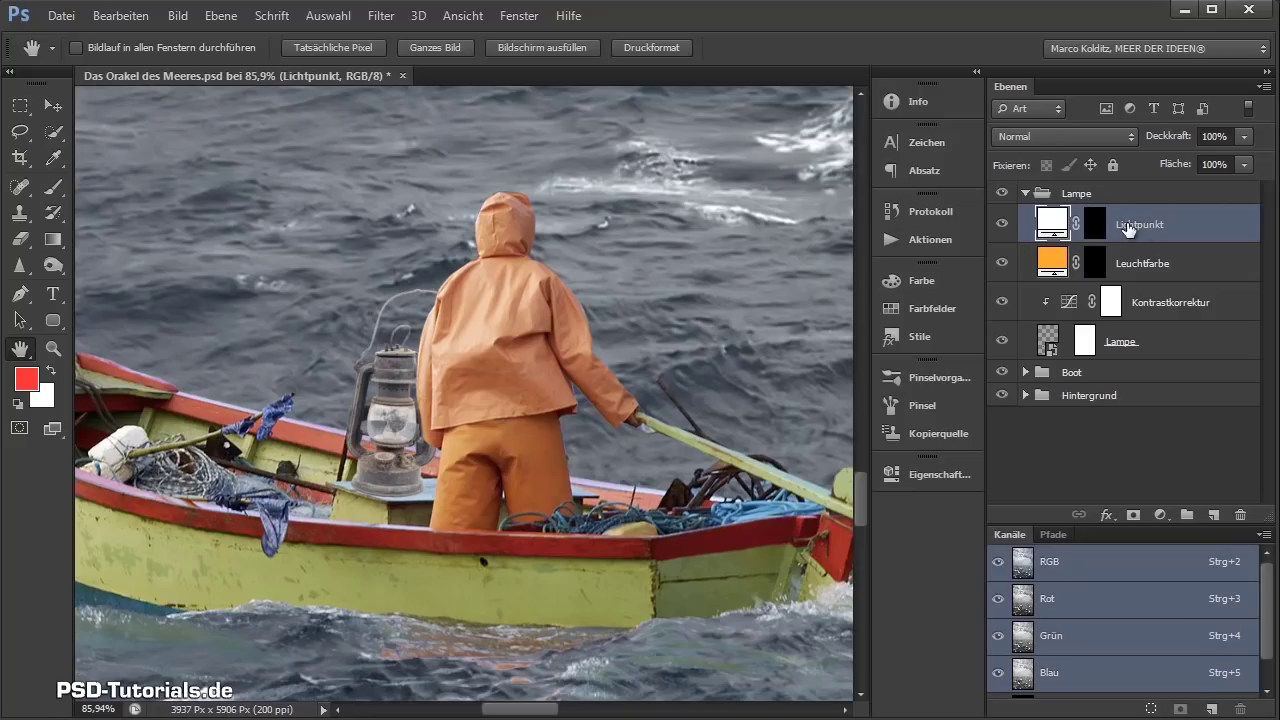
# - Target the Leuchtfarbe mask with a 70 px, 0% hardness brush
pyautogui.click(1095, 262)
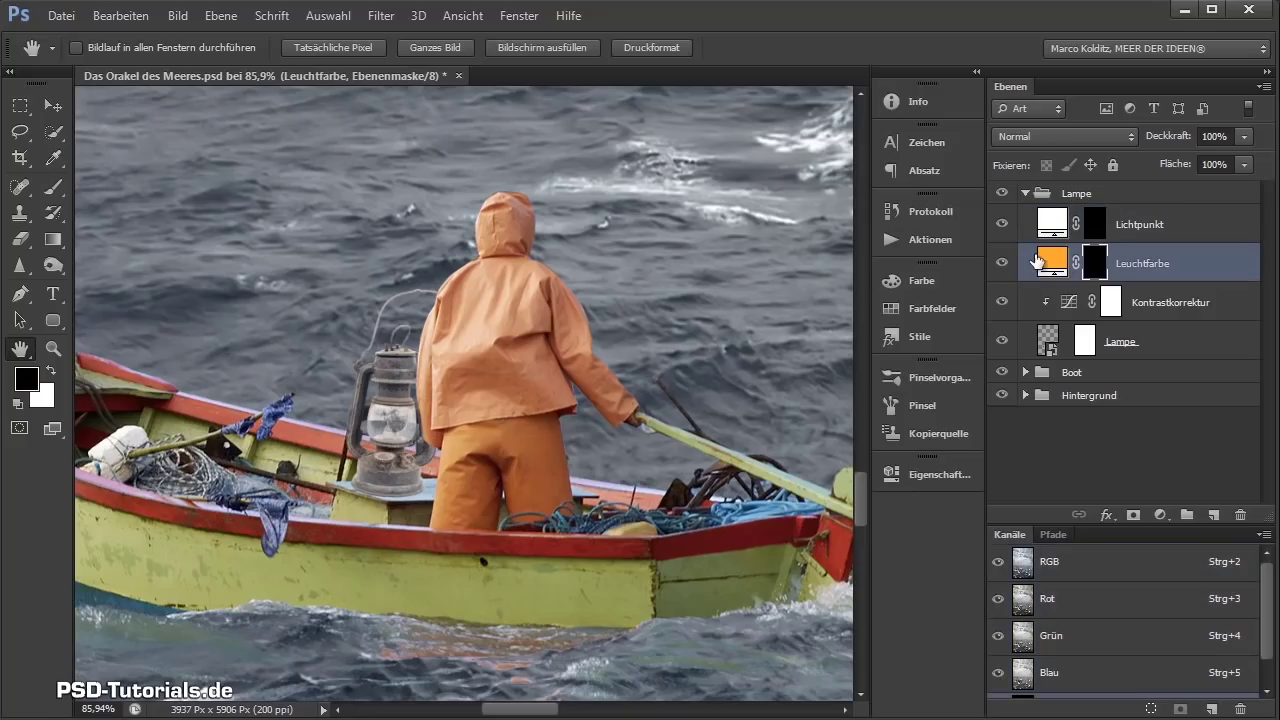
pyautogui.scroll(-1, 510, 391)
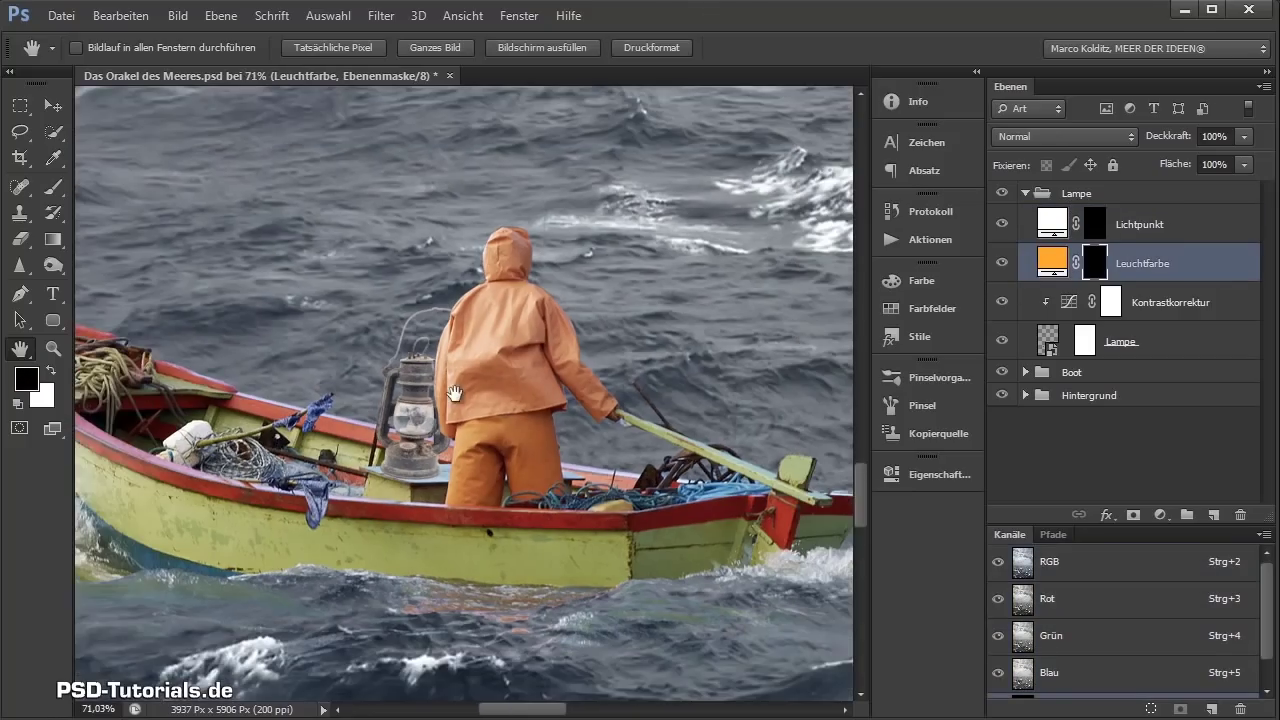
pyautogui.scroll(-1, 455, 393)
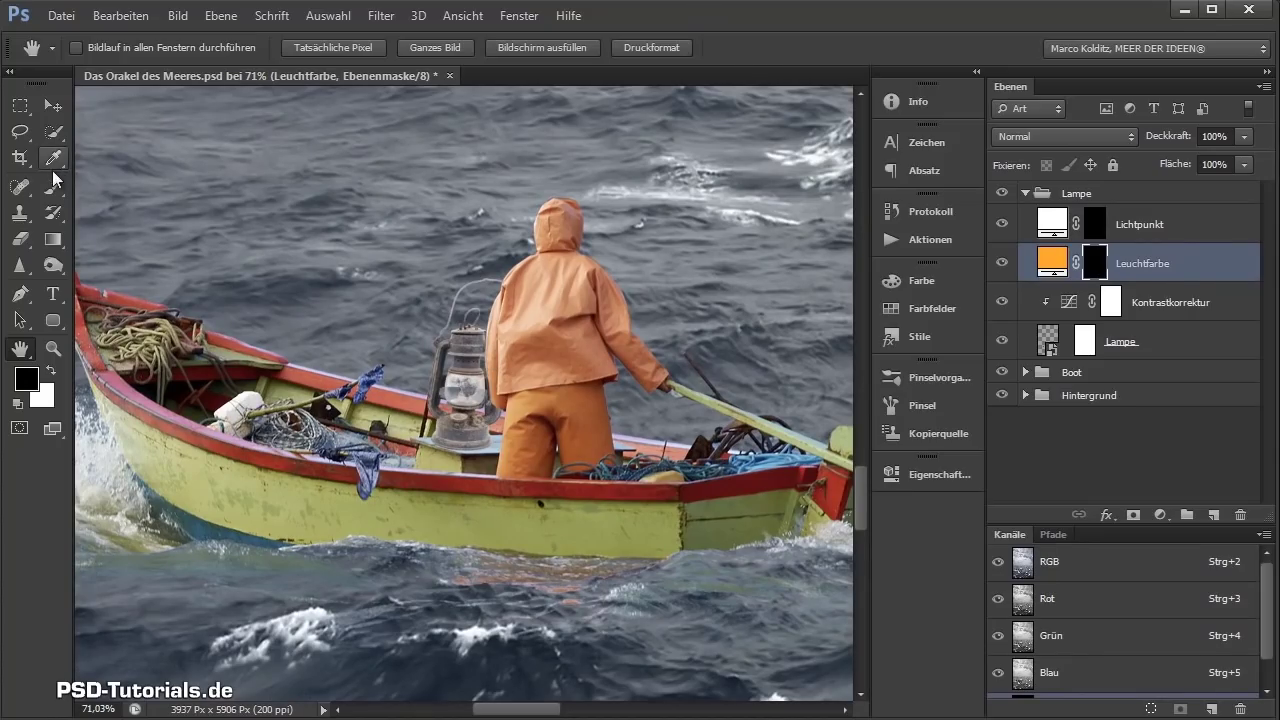
pyautogui.click(54, 187)
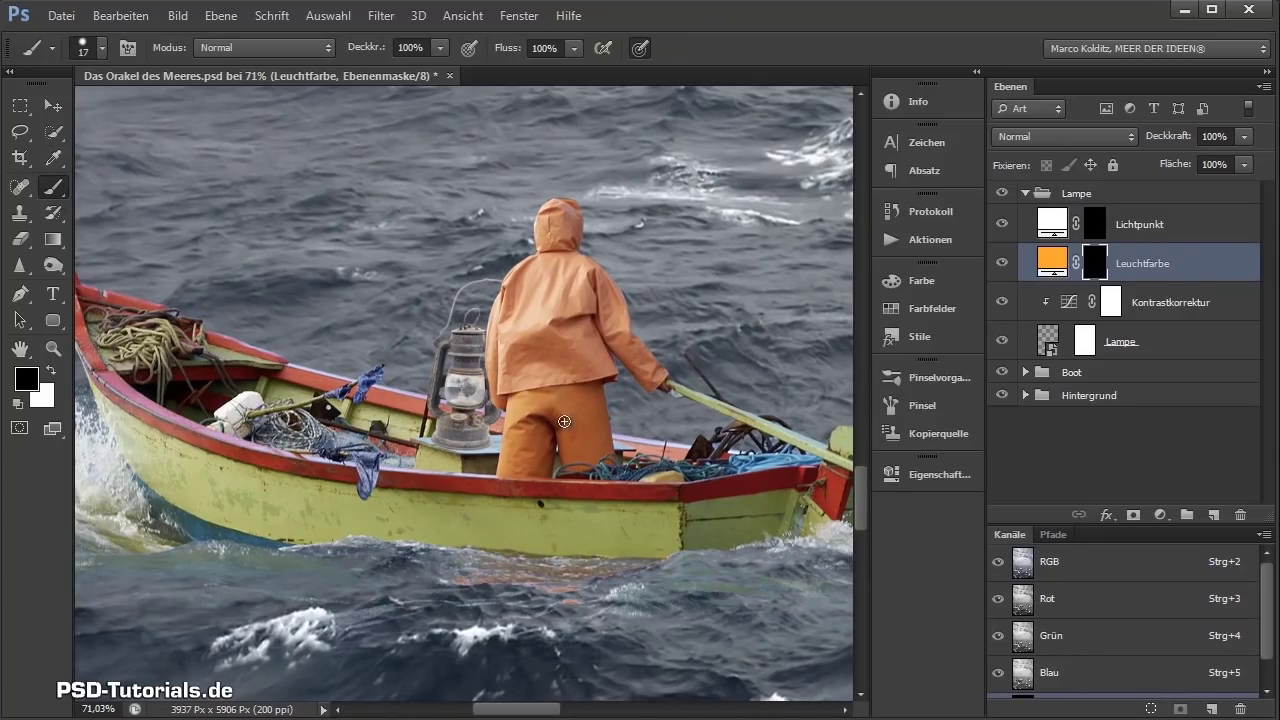
pyautogui.rightClick(420, 312)
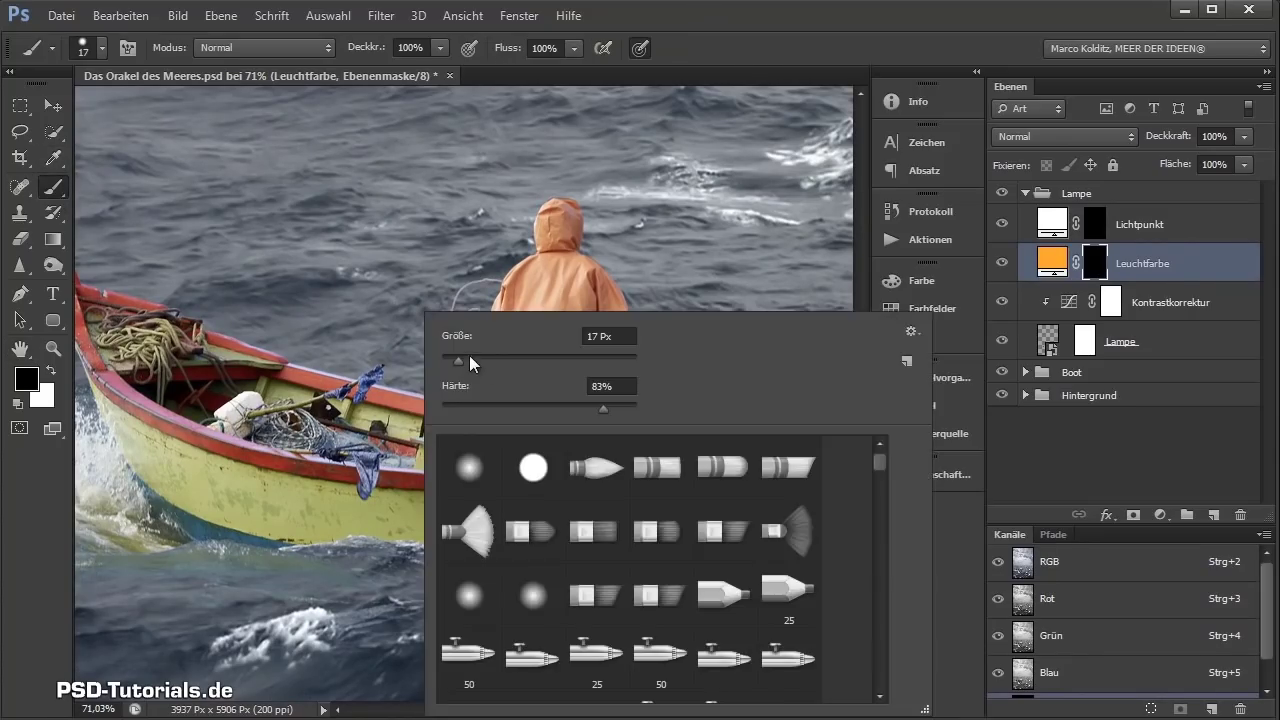
pyautogui.write('70')
pyautogui.press('Return')
pyautogui.press('Tab')
pyautogui.write('0')
pyautogui.press('Return')
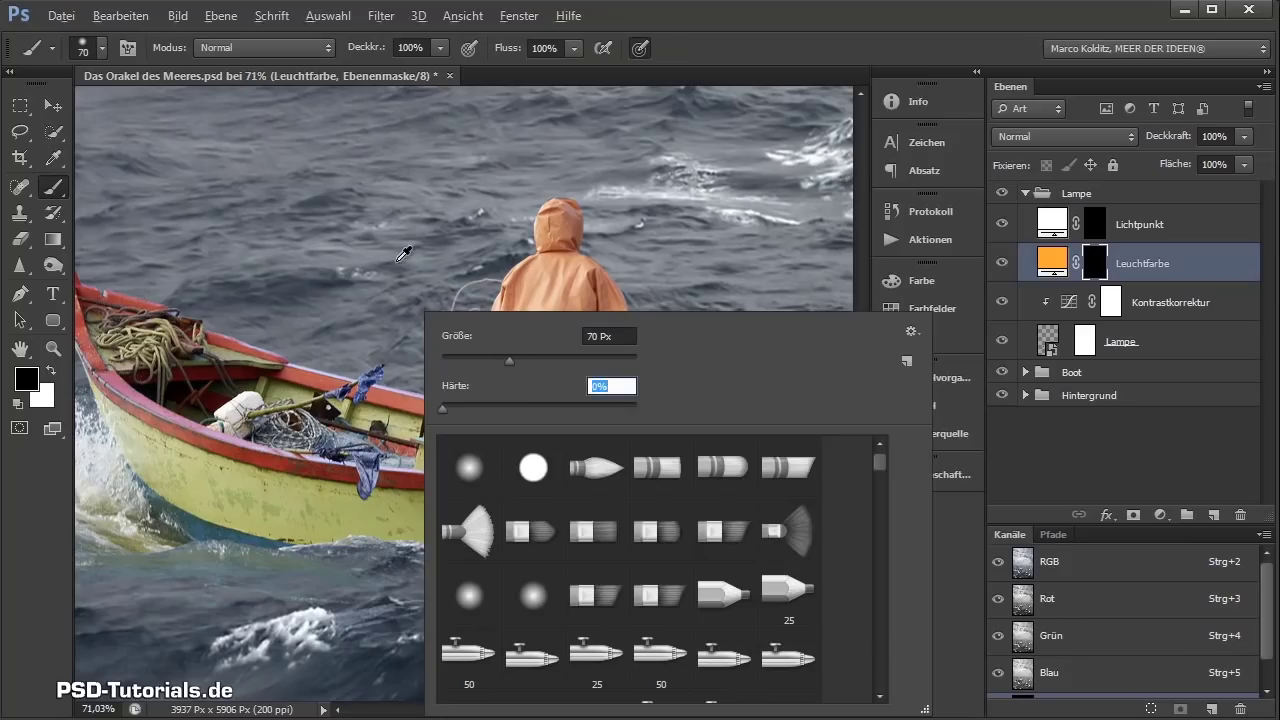
# - Enlarge the brush to about 1031 px and paint white over the lantern to reveal the glow
pyautogui.moveTo(404, 254); pyautogui.dragTo(694, 270)
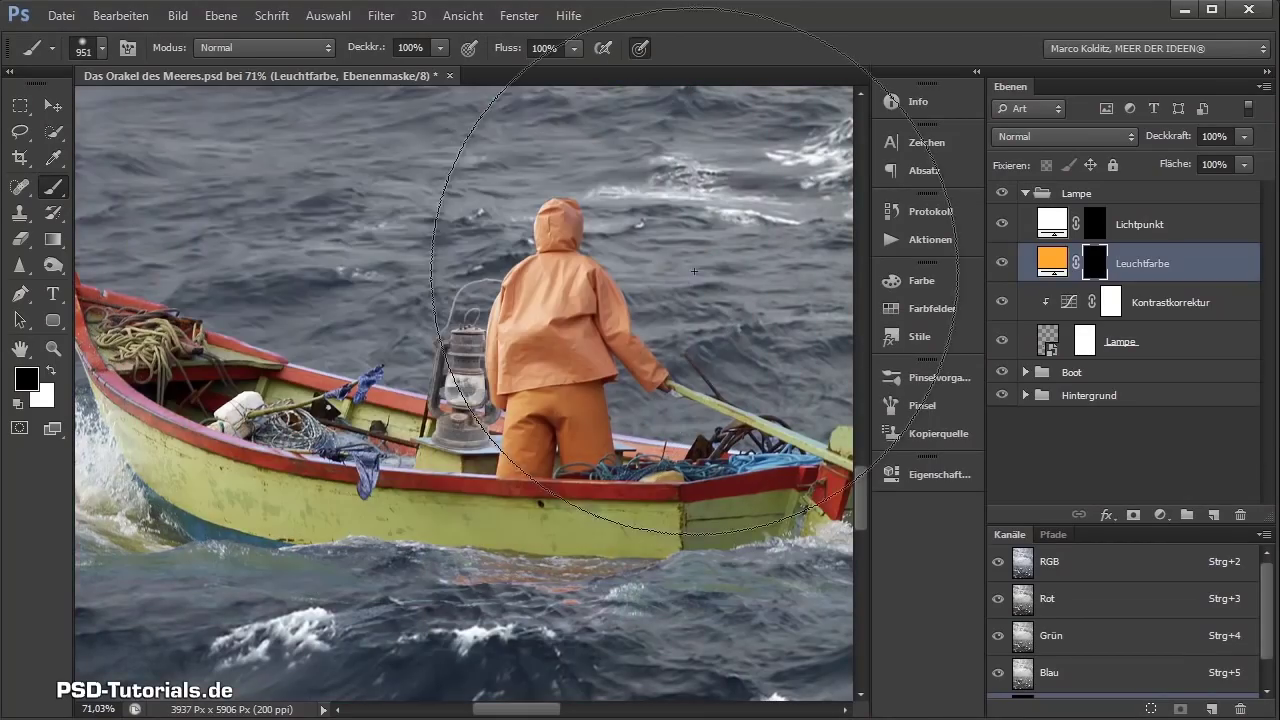
pyautogui.scroll(-2, 522, 355)
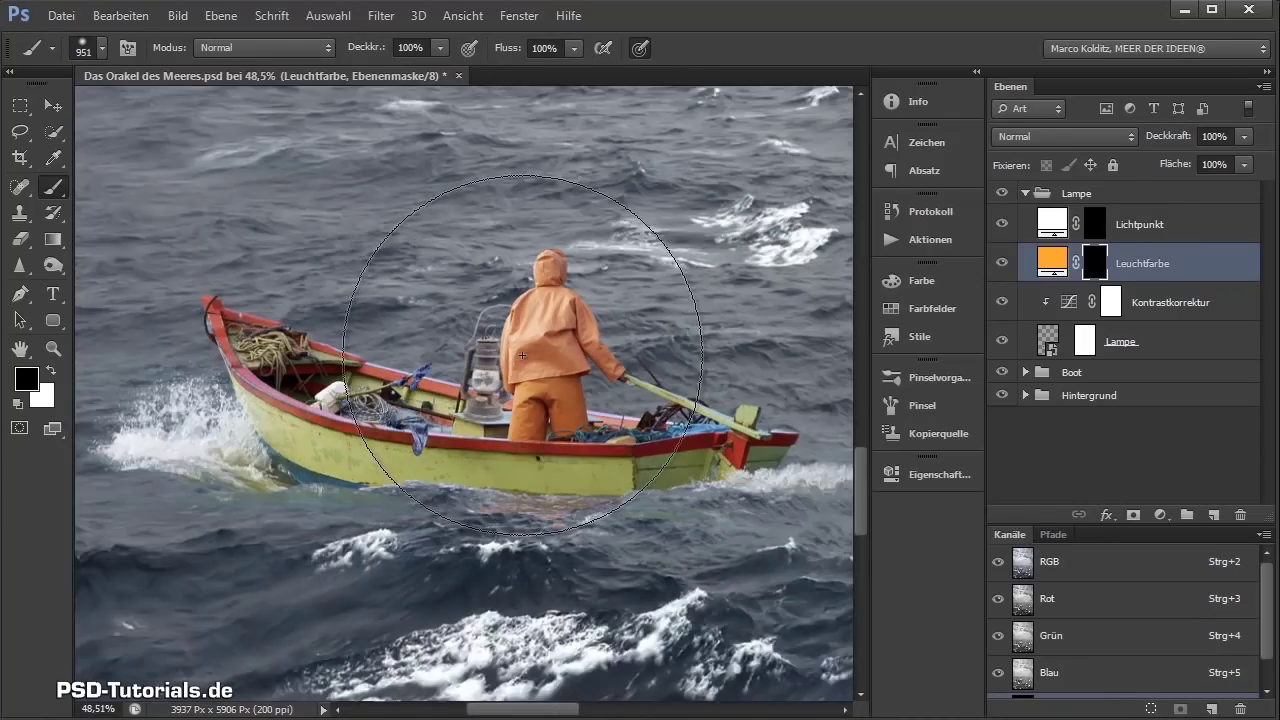
pyautogui.scroll(-1, 522, 355)
pyautogui.moveTo(501, 368); pyautogui.dragTo(499, 369)
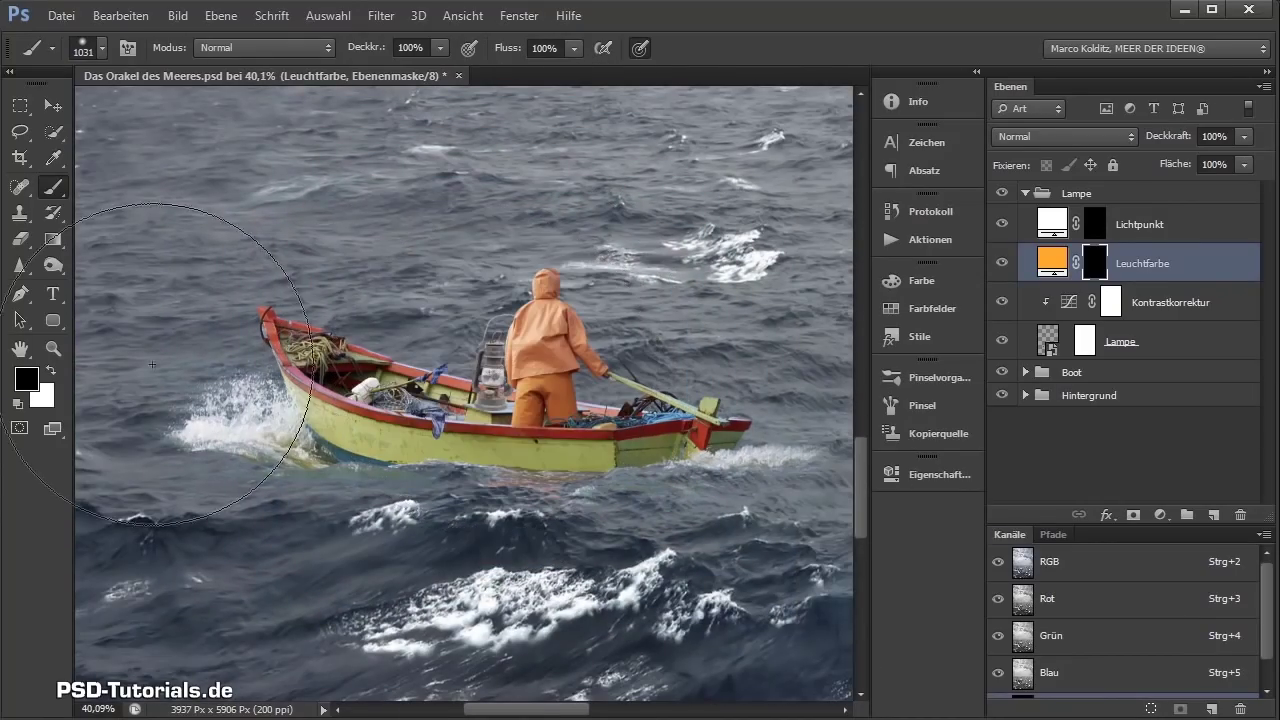
pyautogui.press('x')
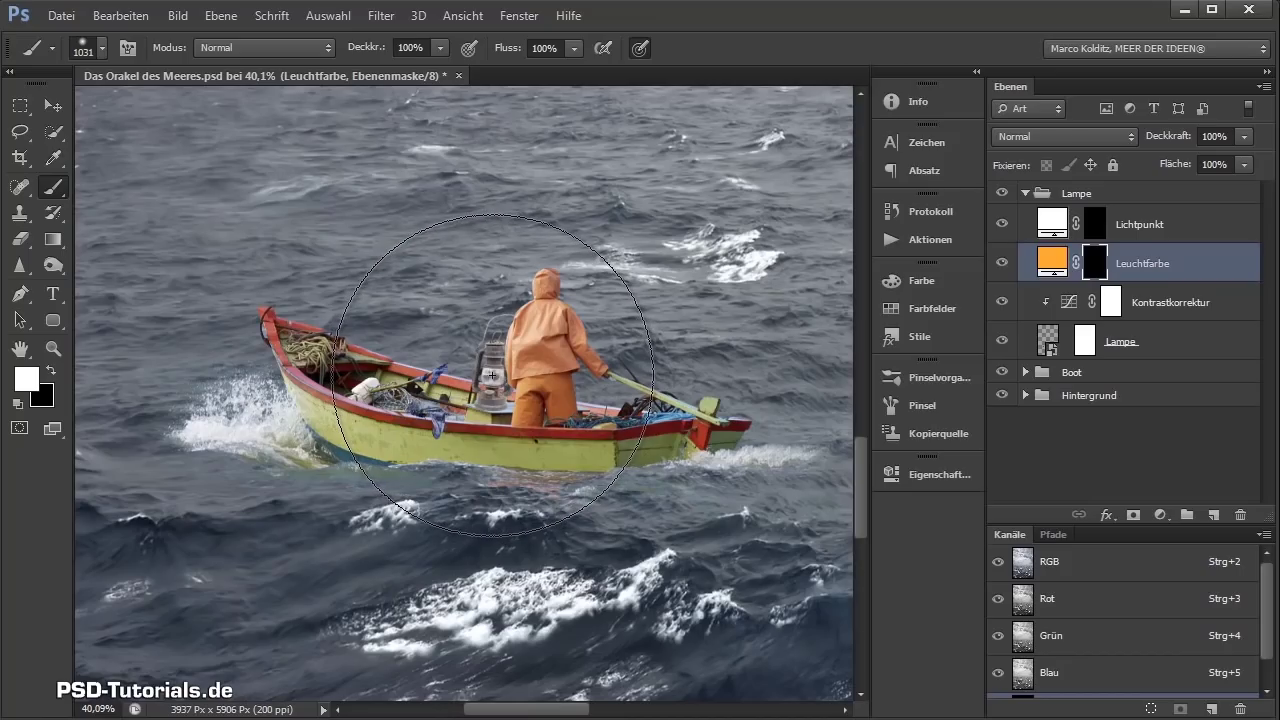
pyautogui.click(492, 375)
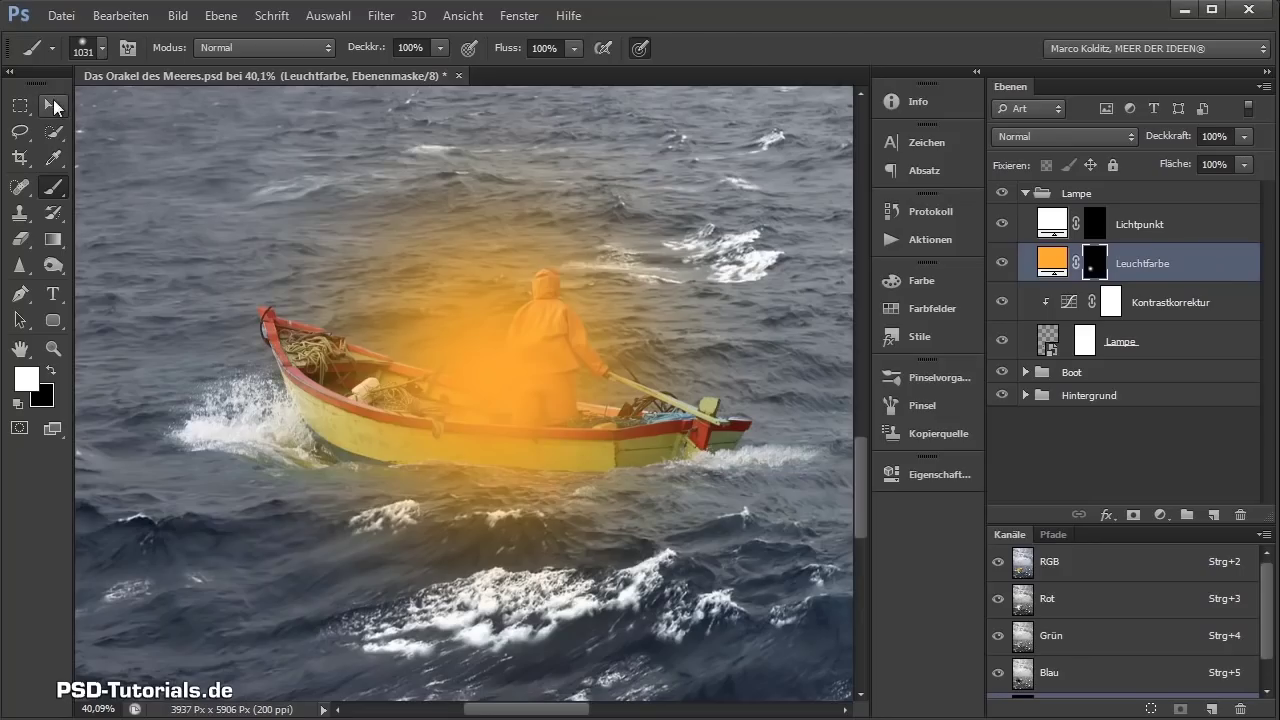
pyautogui.click(52, 105)
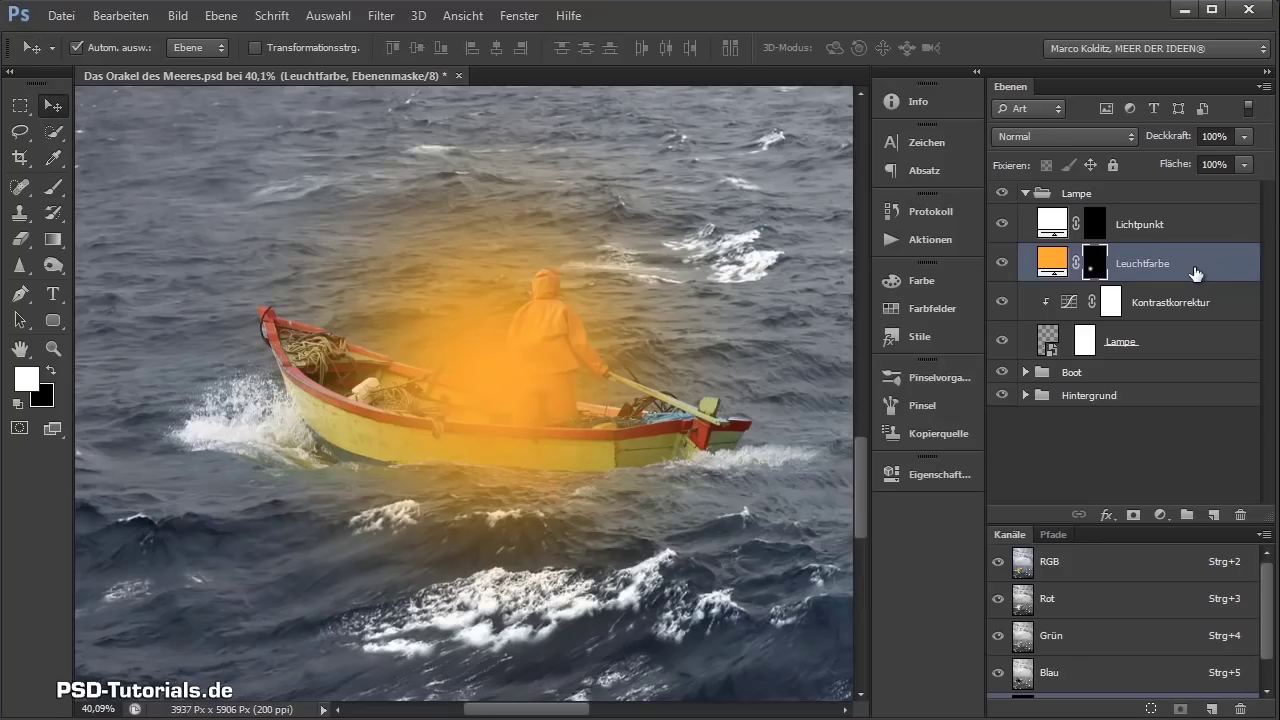
pyautogui.hotkey('ctrl', '2')
# - Set the Leuchtfarbe layer's blend mode to Negativ multiplizieren (Screen)
pyautogui.click(1126, 136)
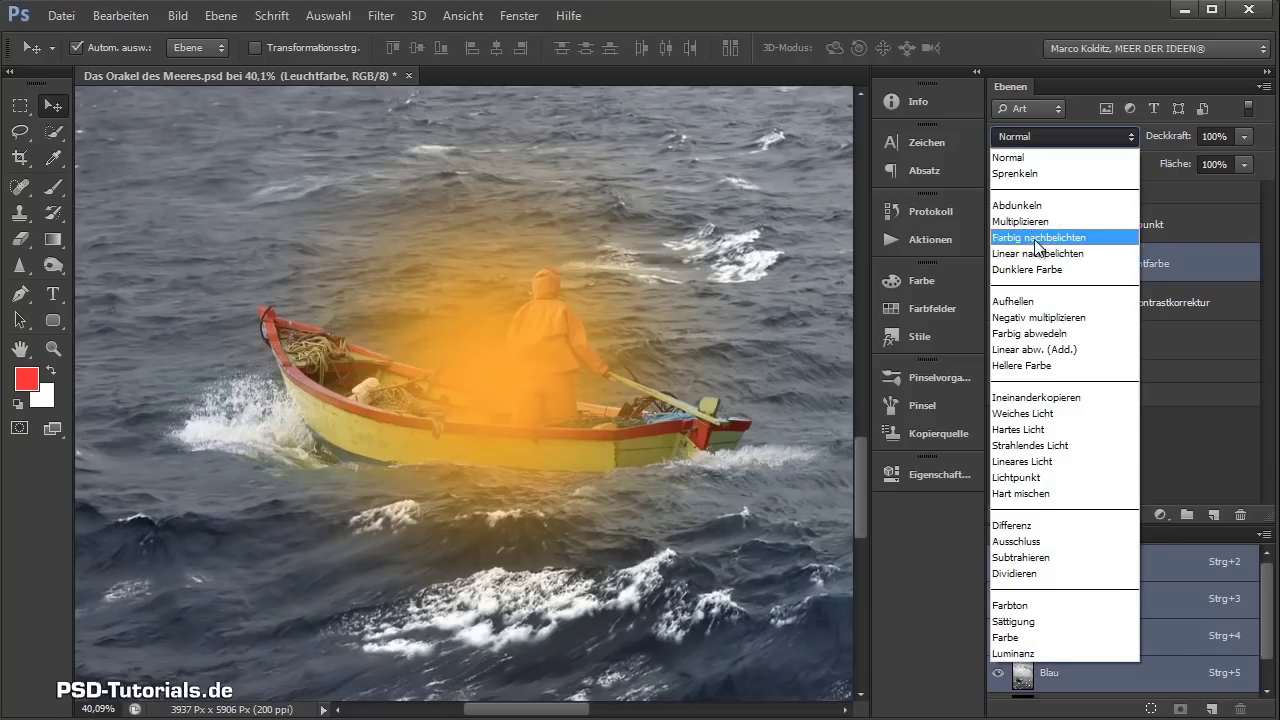
pyautogui.click(1053, 318)
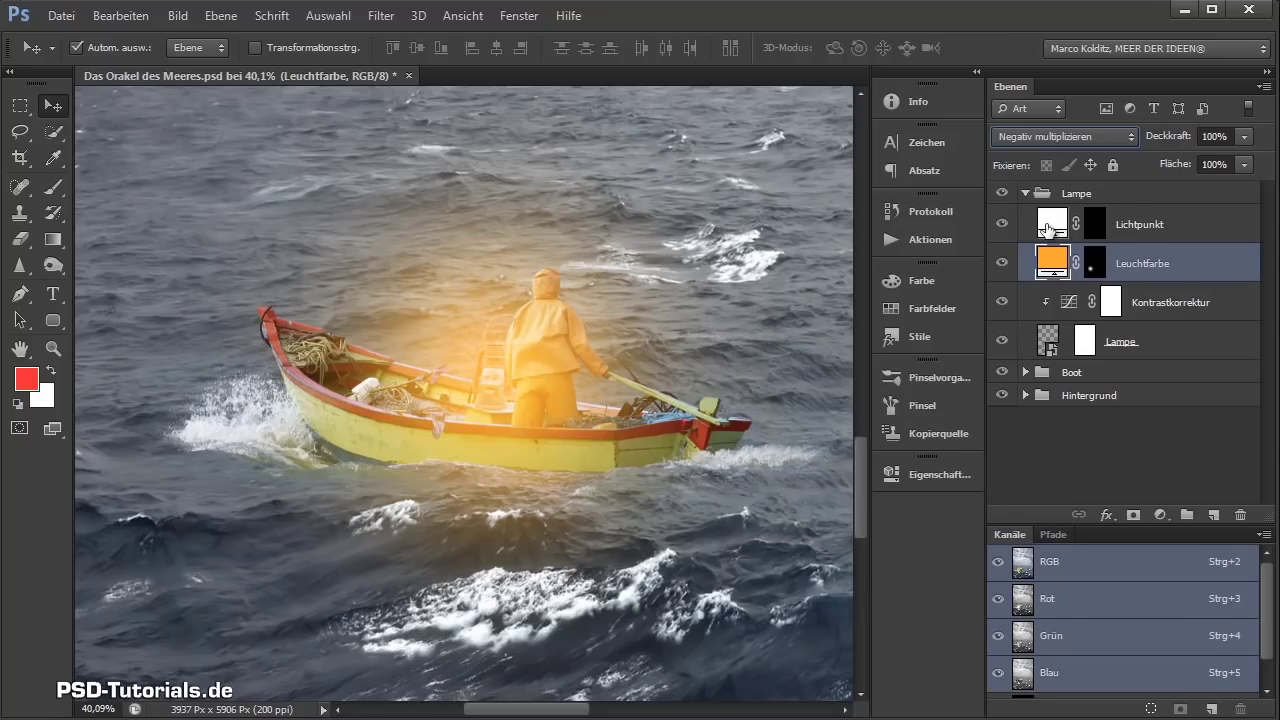
# - Paint a white light dab over the lantern on the Lichtpunkt mask with a 113 px brush
pyautogui.click(1183, 233)
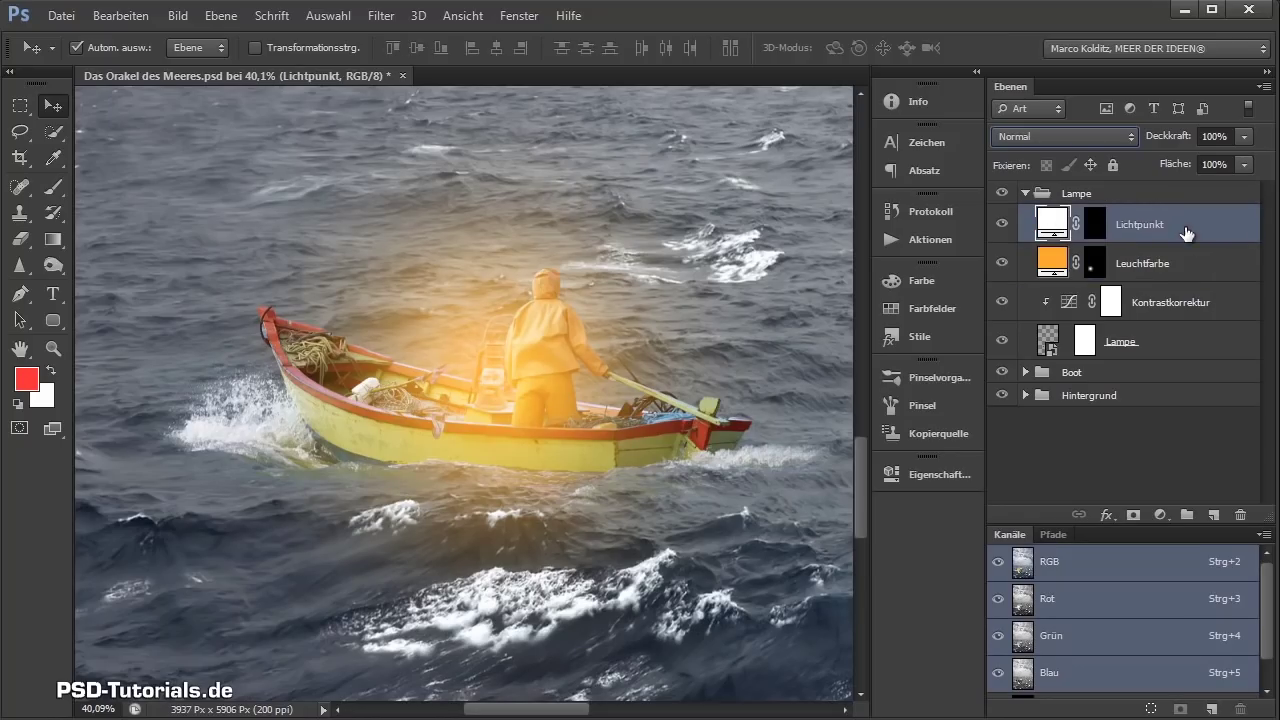
pyautogui.click(1100, 222)
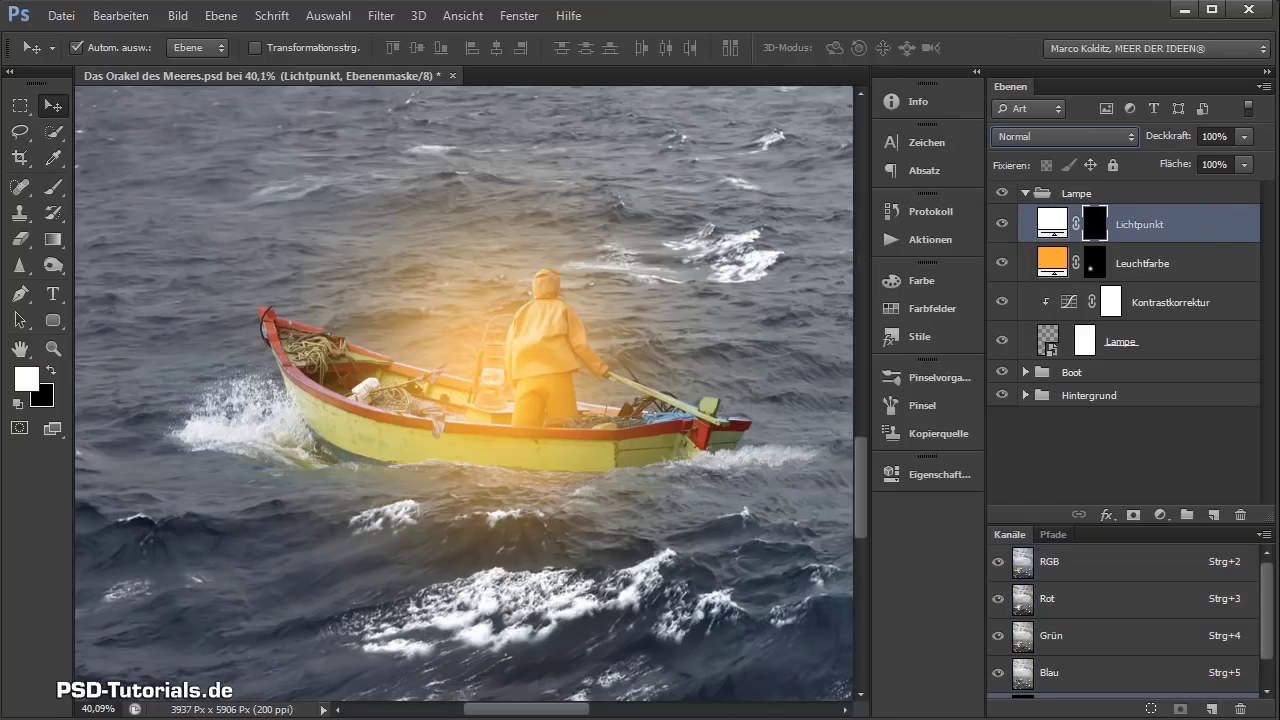
pyautogui.click(53, 187)
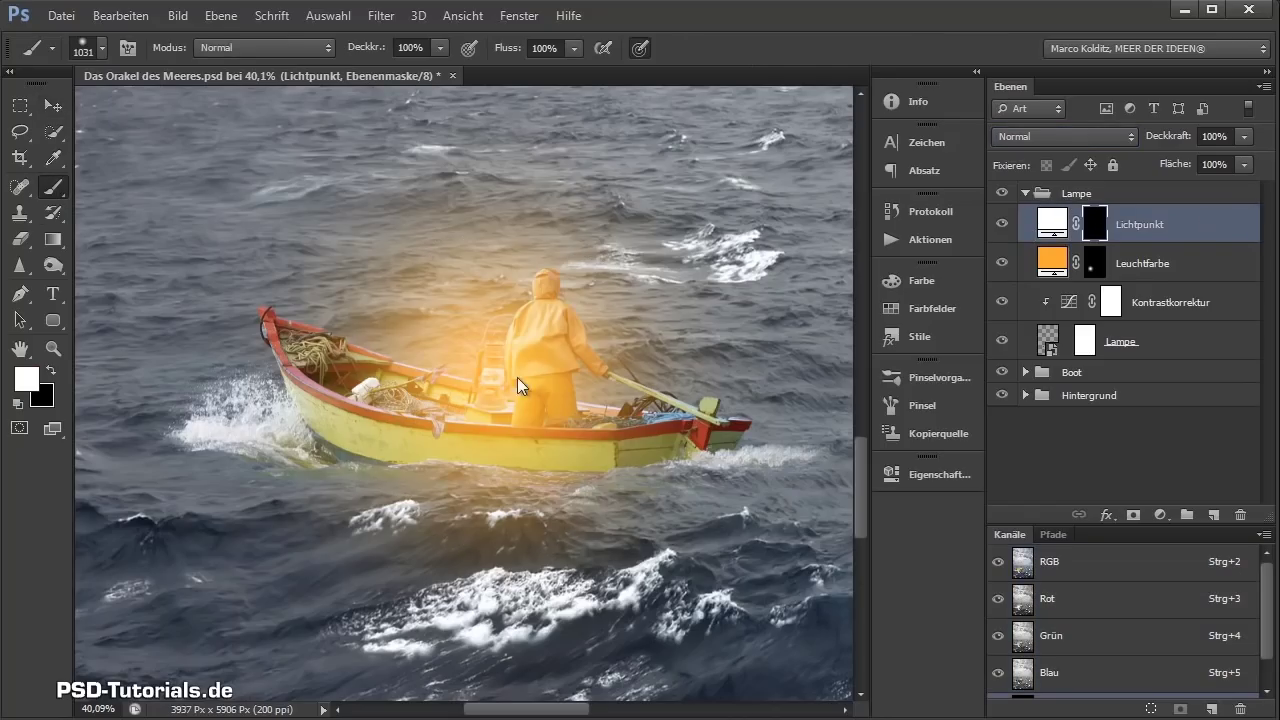
pyautogui.moveTo(517, 377); pyautogui.dragTo(346, 363)
pyautogui.moveTo(500, 377); pyautogui.dragTo(490, 383)
pyautogui.moveTo(492, 377); pyautogui.dragTo(493, 378)
pyautogui.click(492, 377)
# - Try a 213 px lower-opacity light spot on the lantern, then undo the oversized stroke
pyautogui.keyDown('alt'); pyautogui.rightClick(495, 385); pyautogui.keyUp('alt')
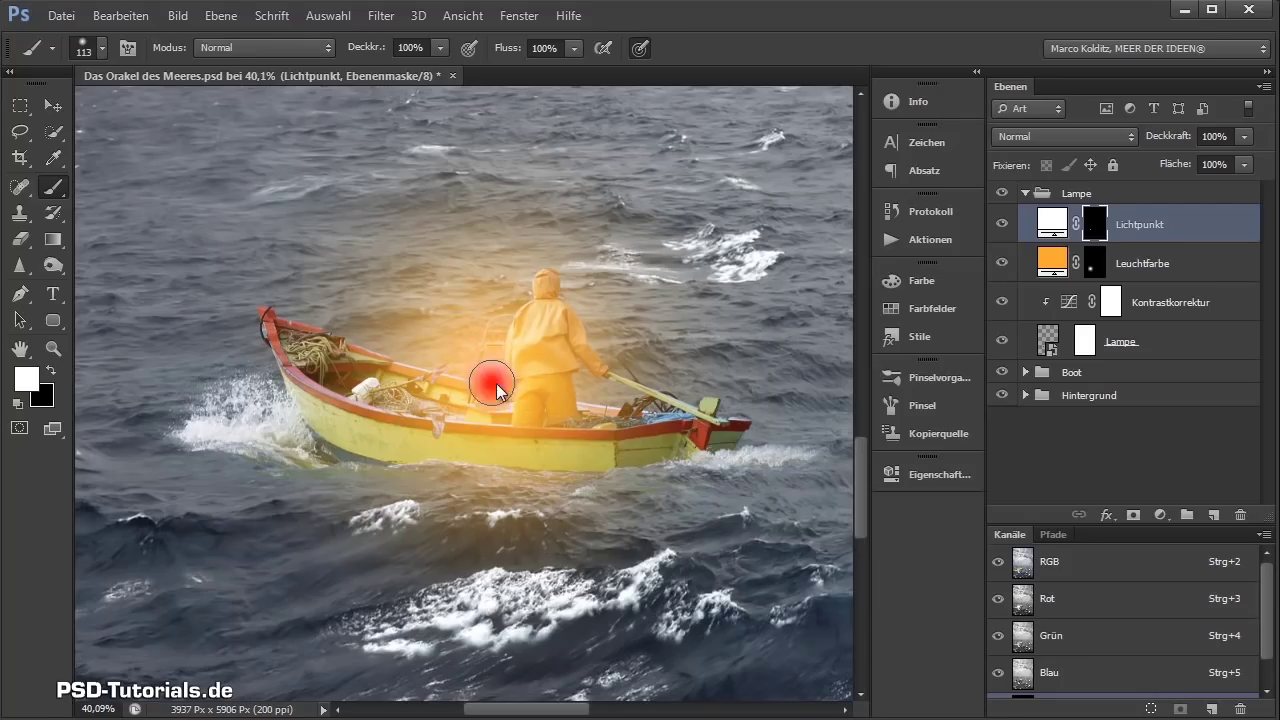
pyautogui.moveTo(497, 388); pyautogui.dragTo(512, 383)
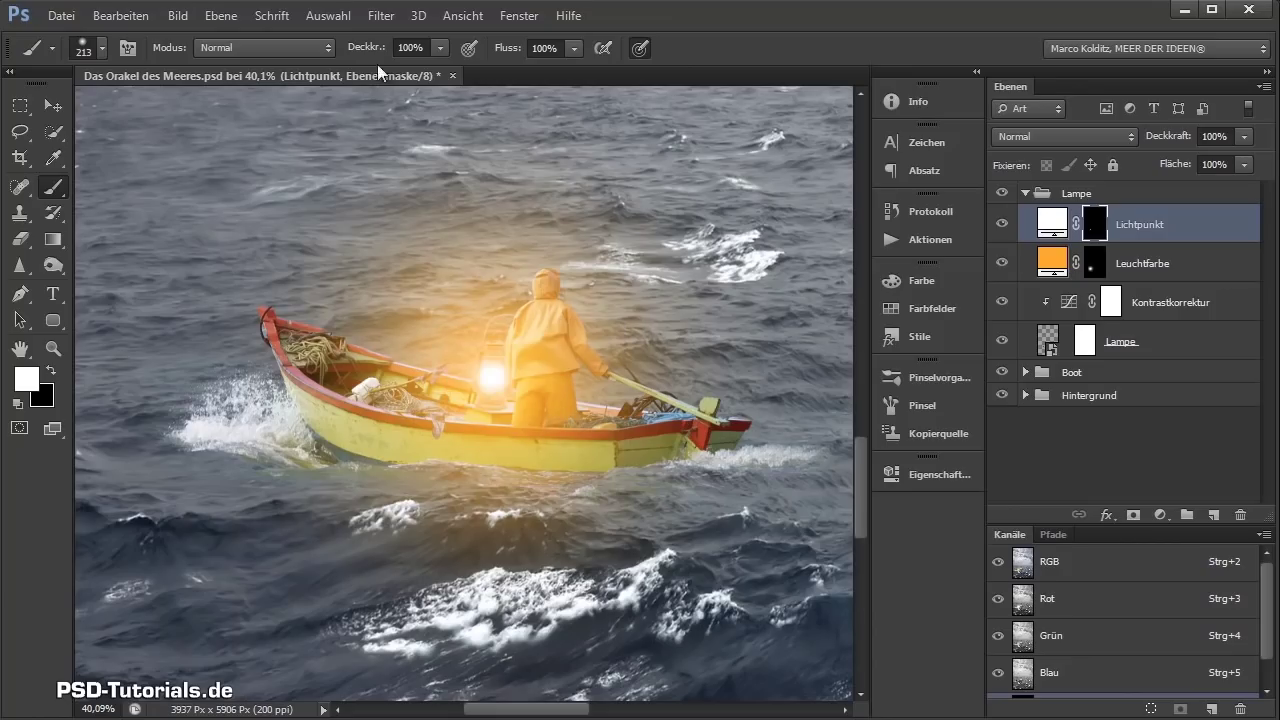
pyautogui.moveTo(372, 52); pyautogui.dragTo(340, 54)
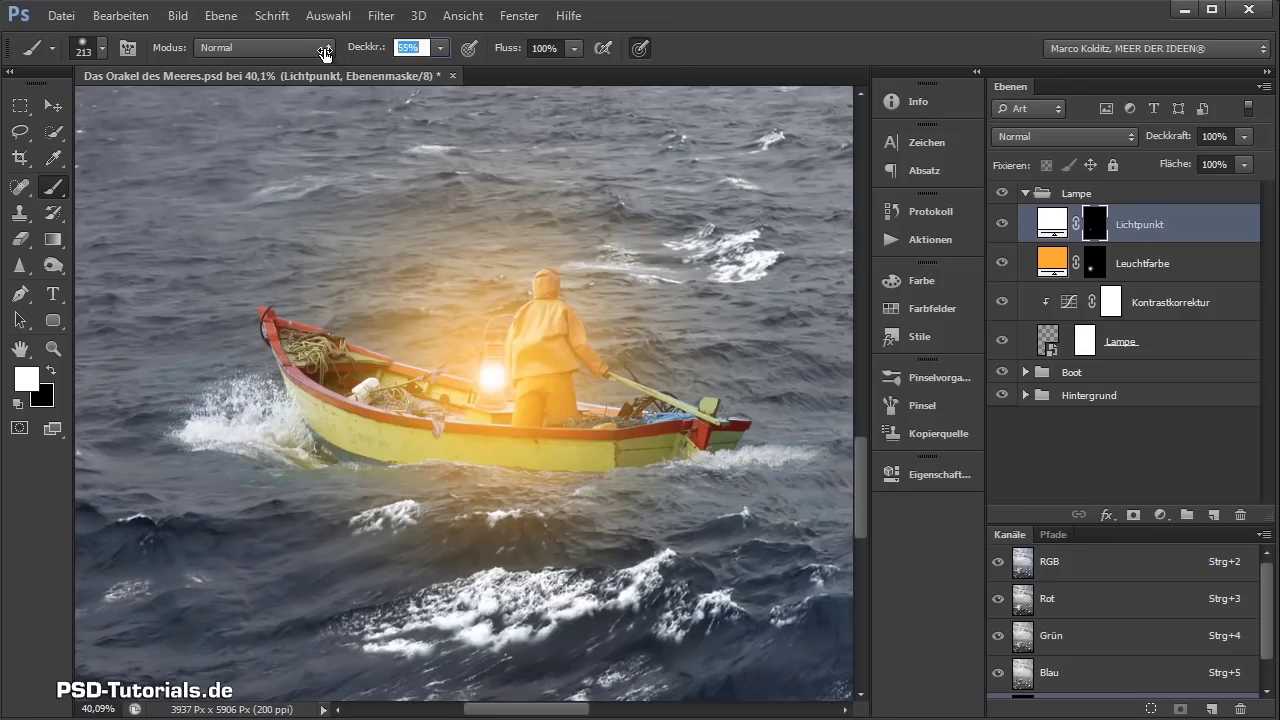
pyautogui.write('44')
pyautogui.click(491, 378)
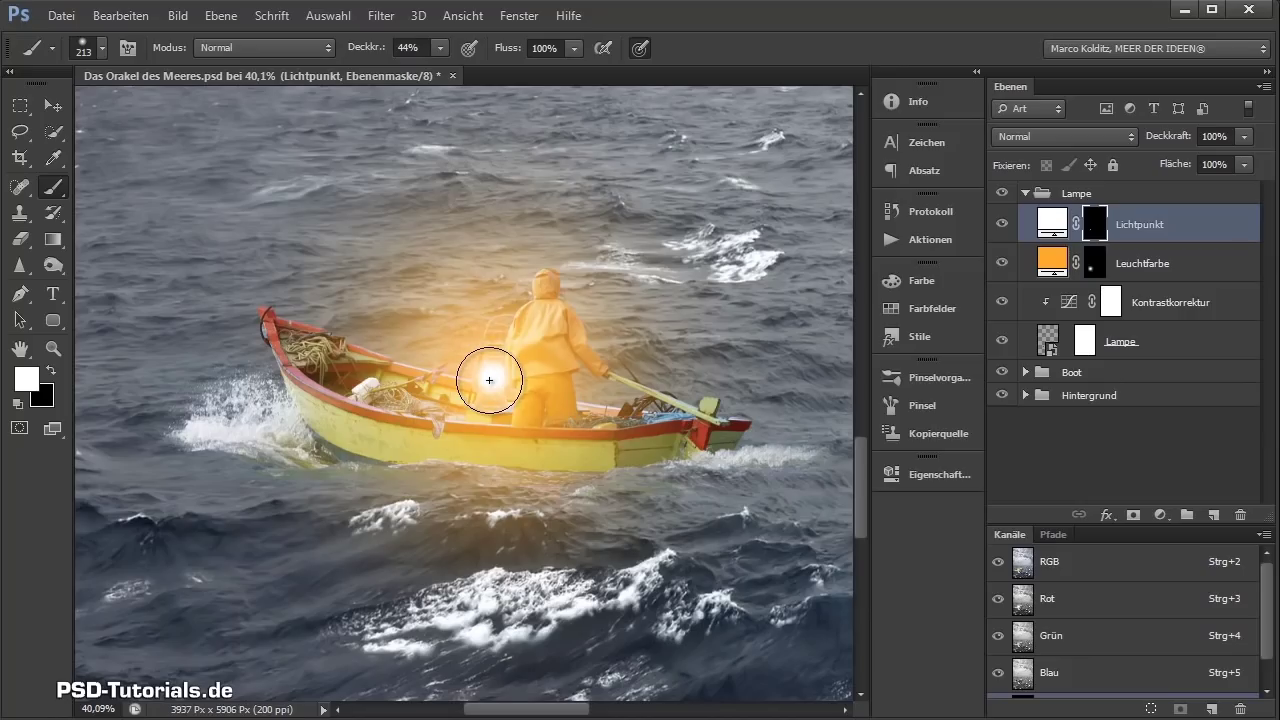
pyautogui.hotkey('ctrl', 'z')
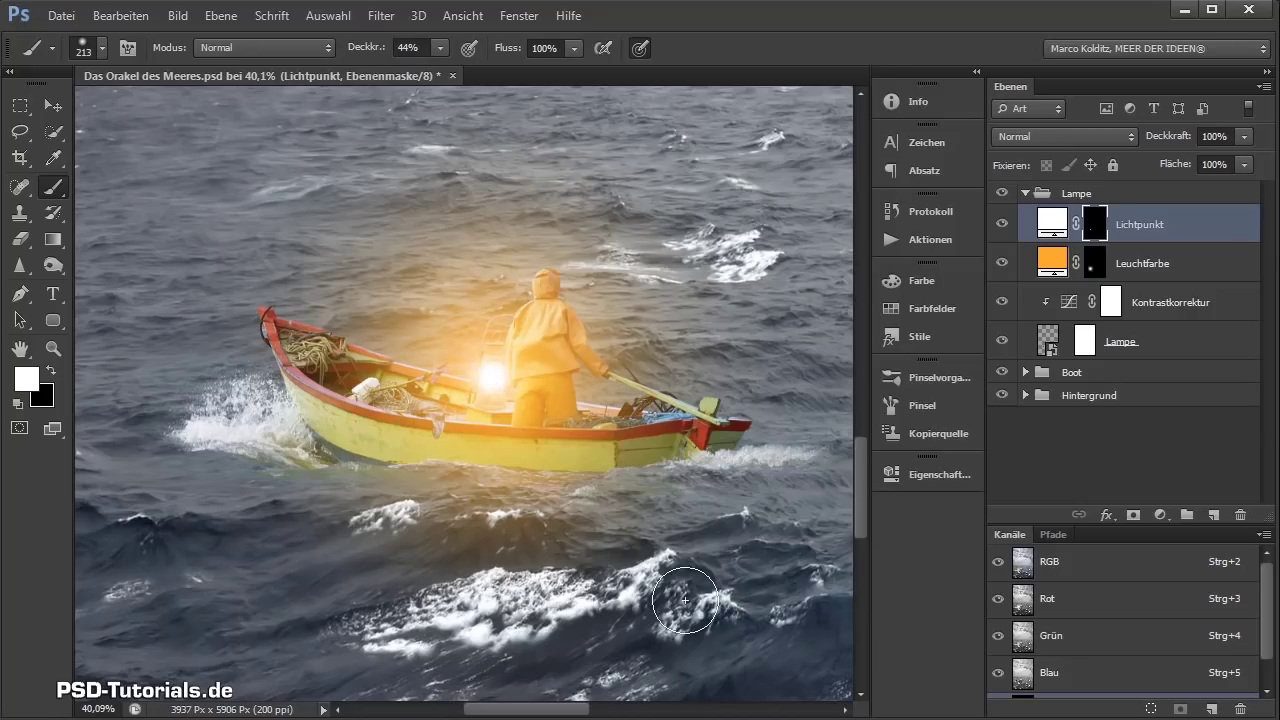
# - Enlarge the brush to 438 px and lower its opacity further
pyautogui.scroll(-5, 609, 439)
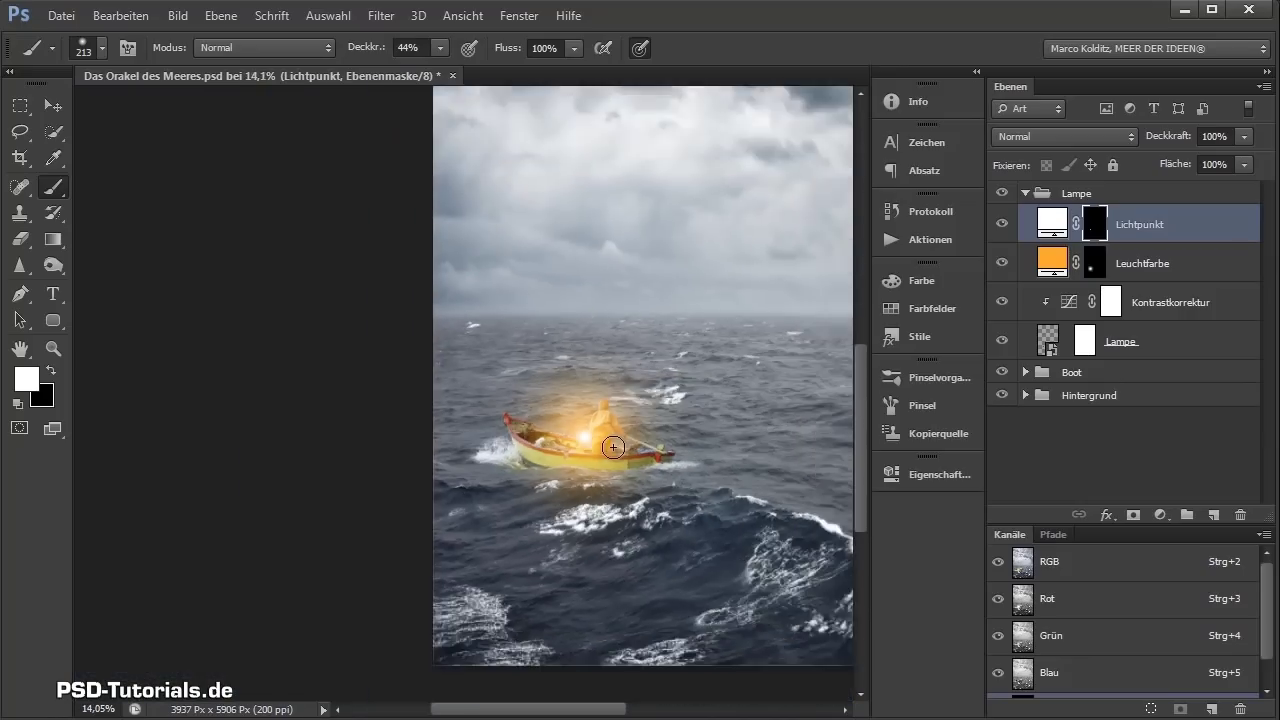
pyautogui.scroll(1, 477, 432)
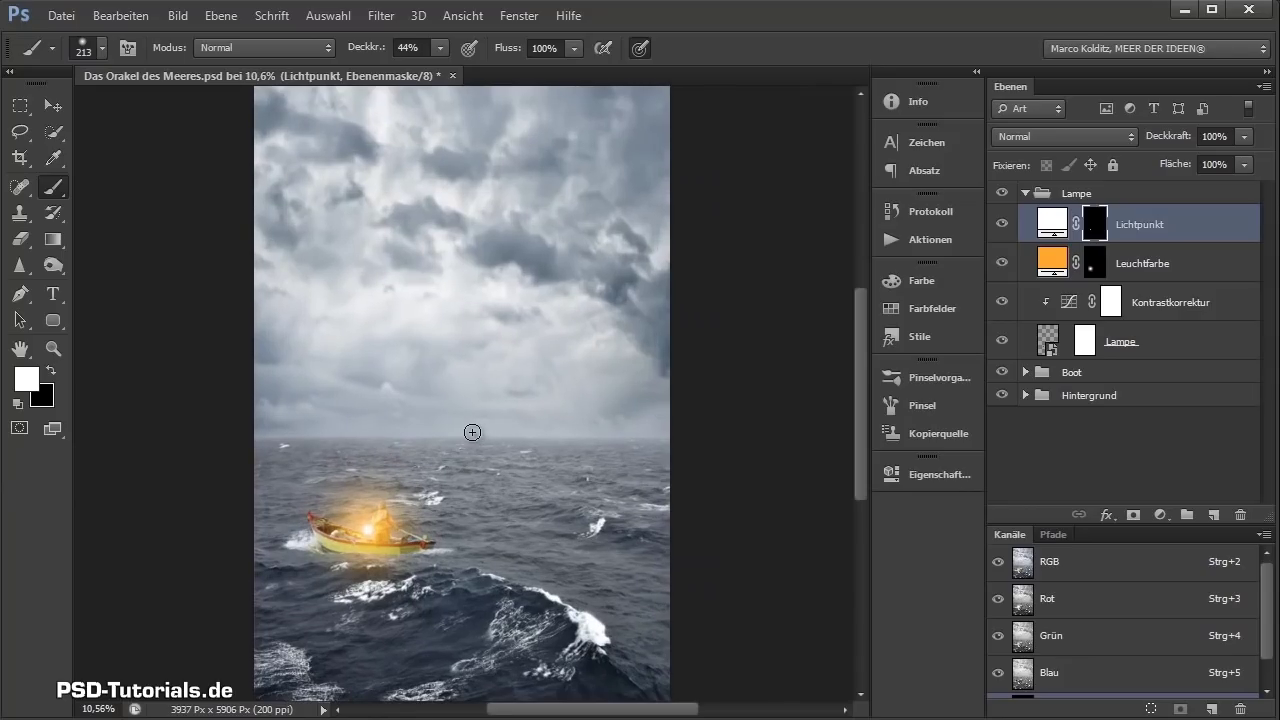
pyautogui.scroll(3, 340, 525)
pyautogui.scroll(3, 366, 523)
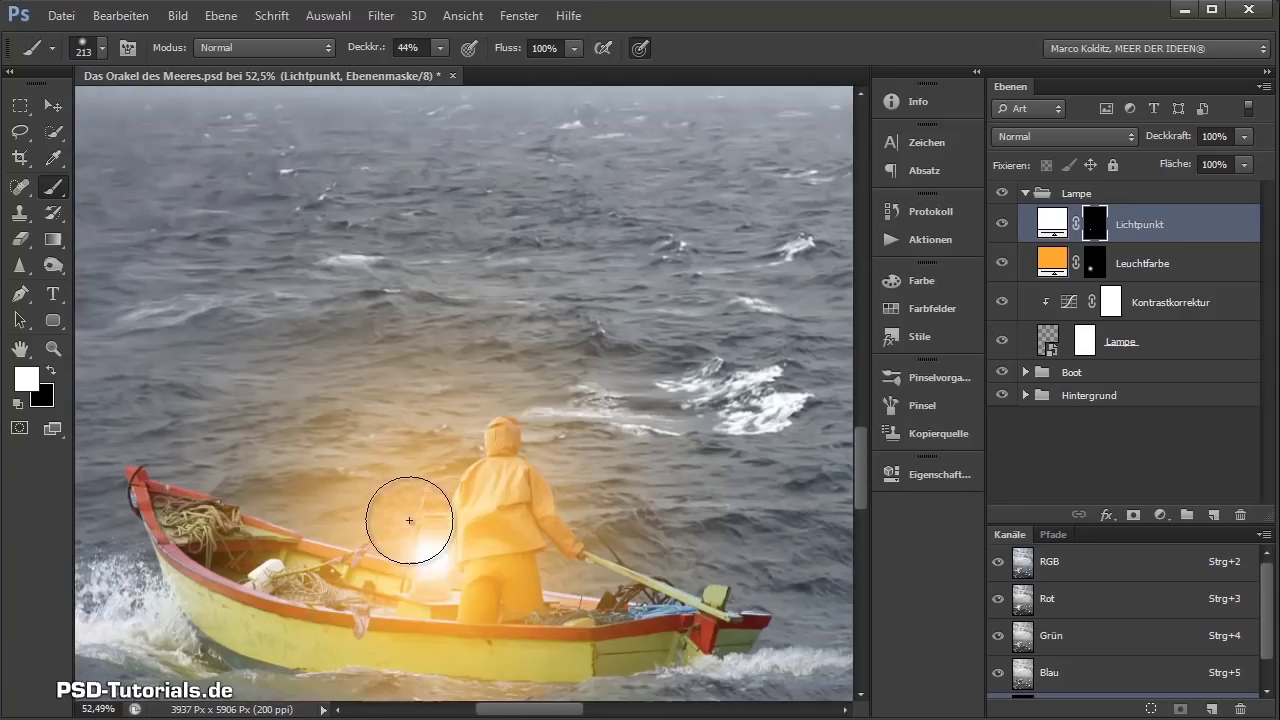
pyautogui.scroll(2, 408, 517)
pyautogui.scroll(-1, 465, 307)
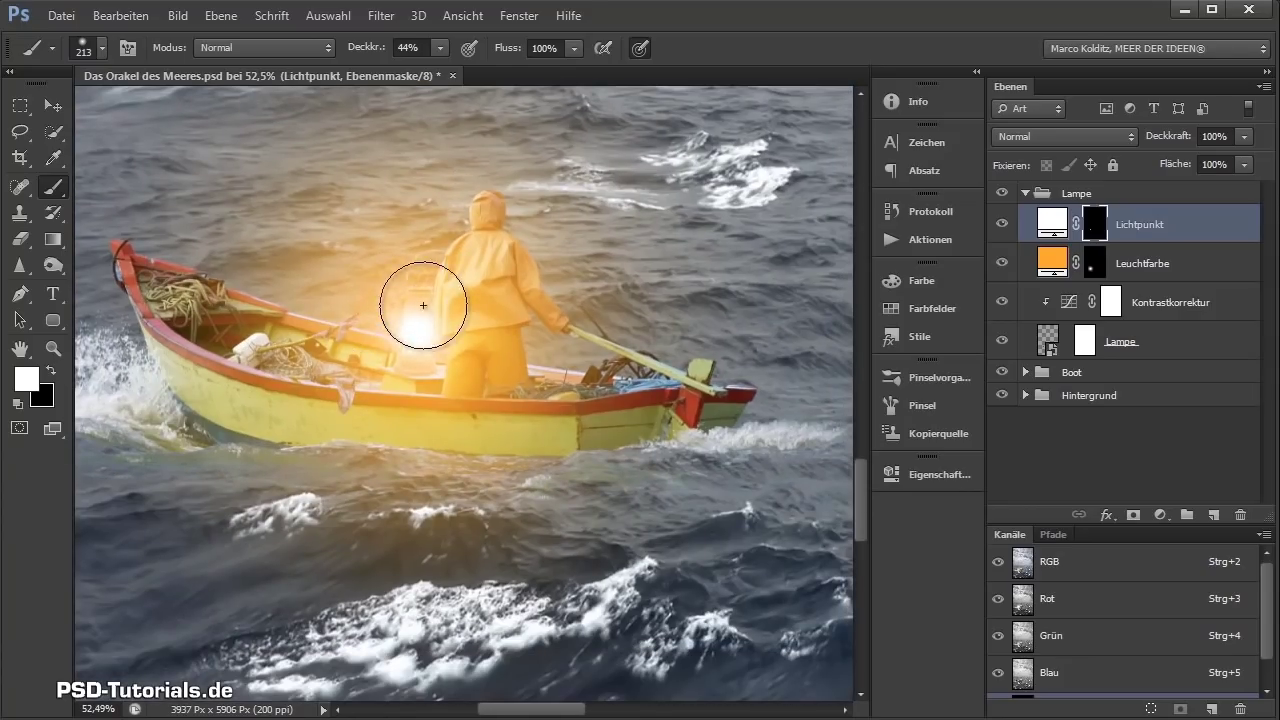
pyautogui.moveTo(397, 338); pyautogui.dragTo(425, 334)
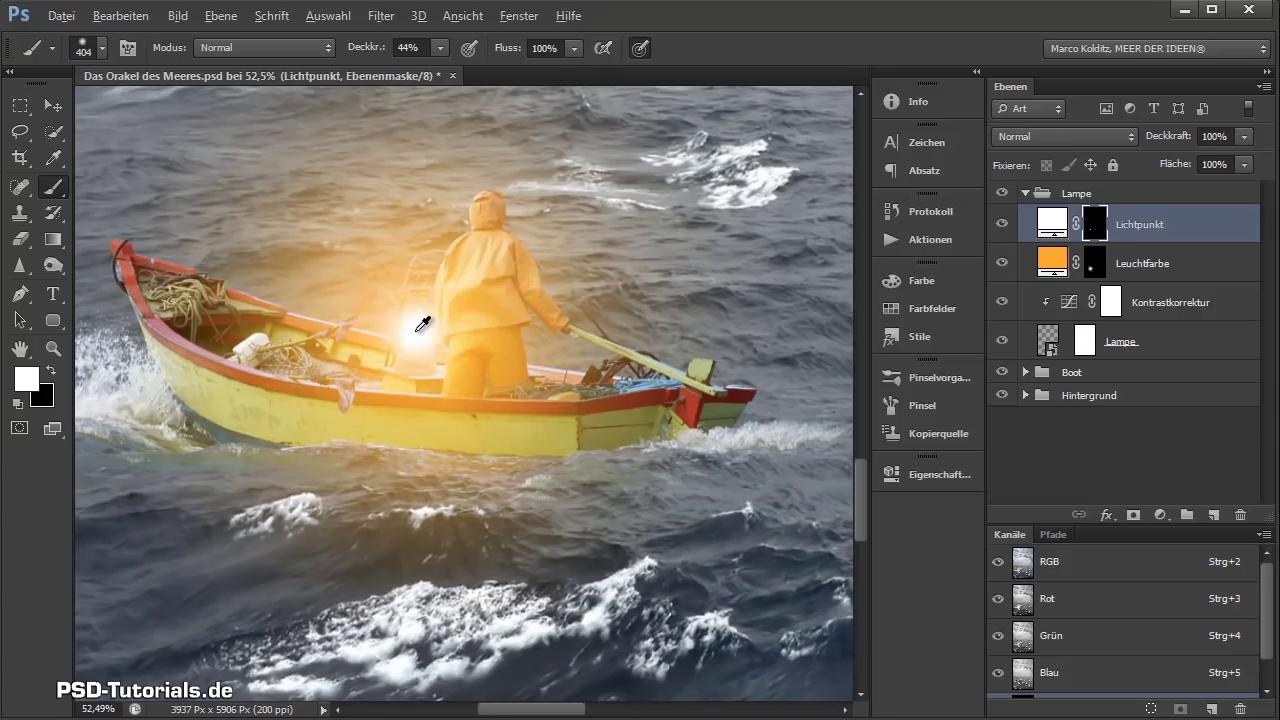
pyautogui.moveTo(368, 54); pyautogui.dragTo(348, 55)
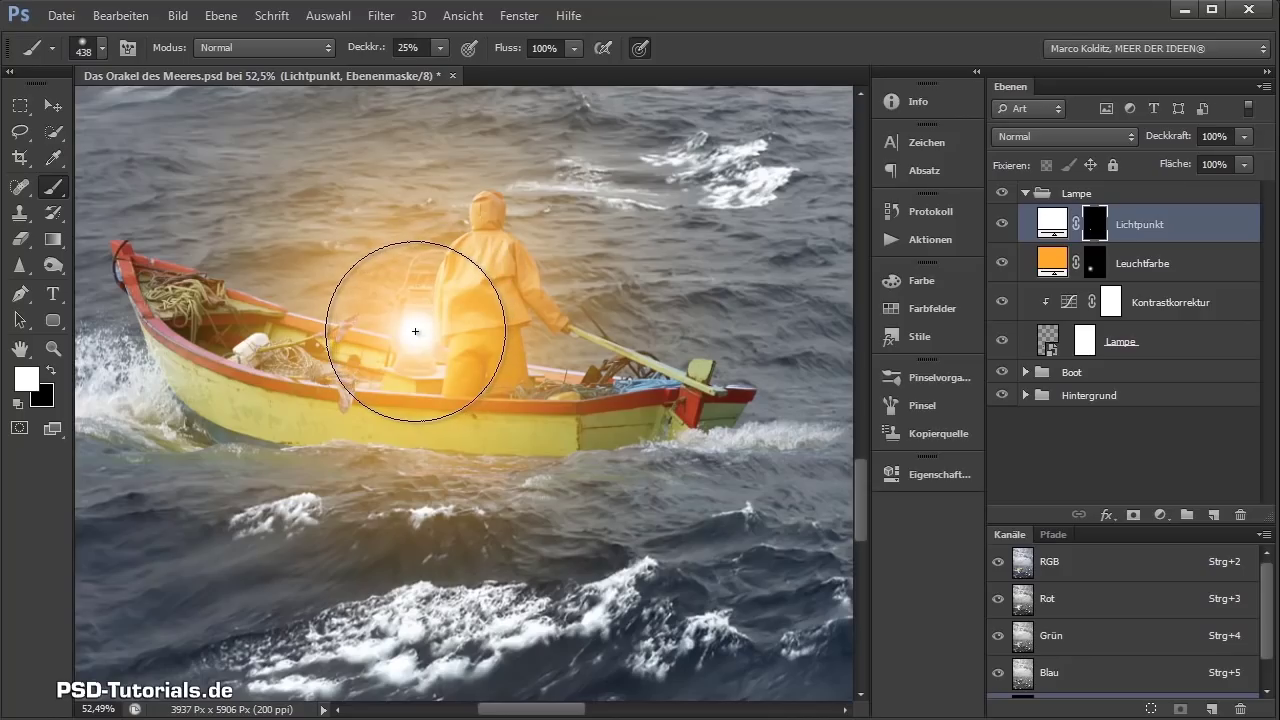
pyautogui.keyDown('alt'); pyautogui.scroll(-3, 700, 378); pyautogui.keyUp('alt')
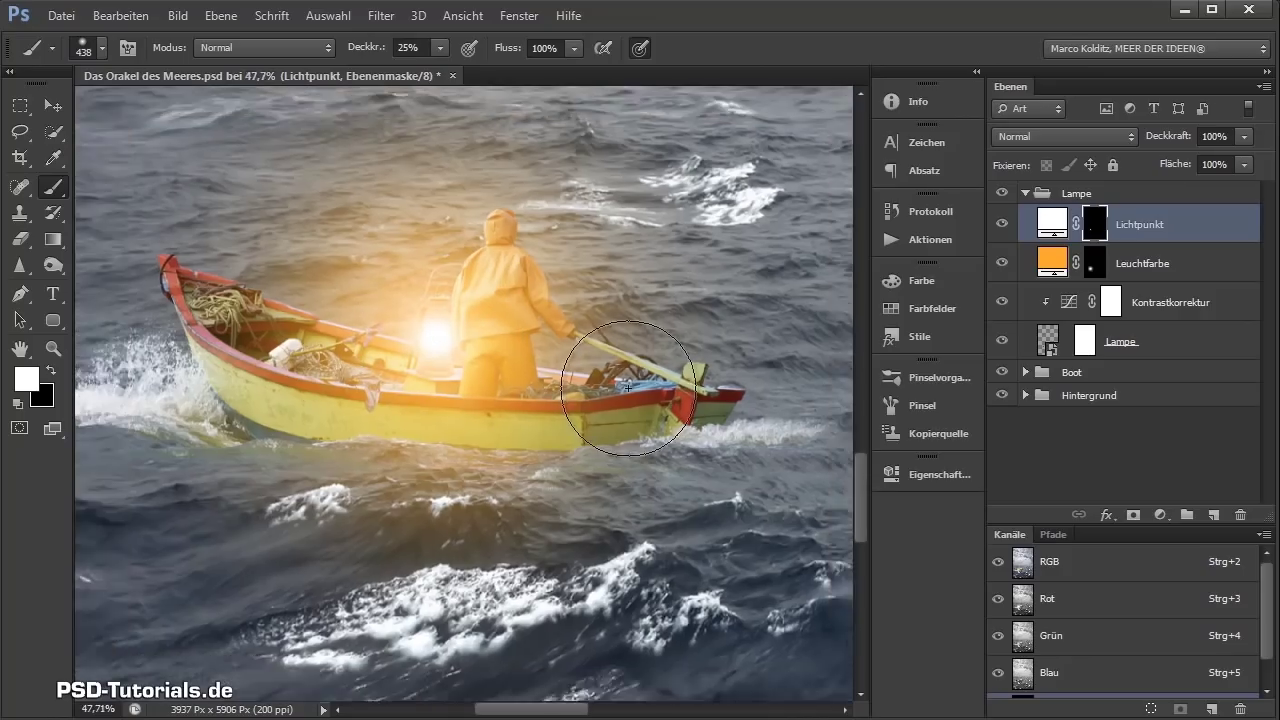
pyautogui.keyDown('alt'); pyautogui.scroll(-3, 691, 374); pyautogui.keyUp('alt')
pyautogui.keyDown('alt'); pyautogui.scroll(-2, 691, 374); pyautogui.keyUp('alt')
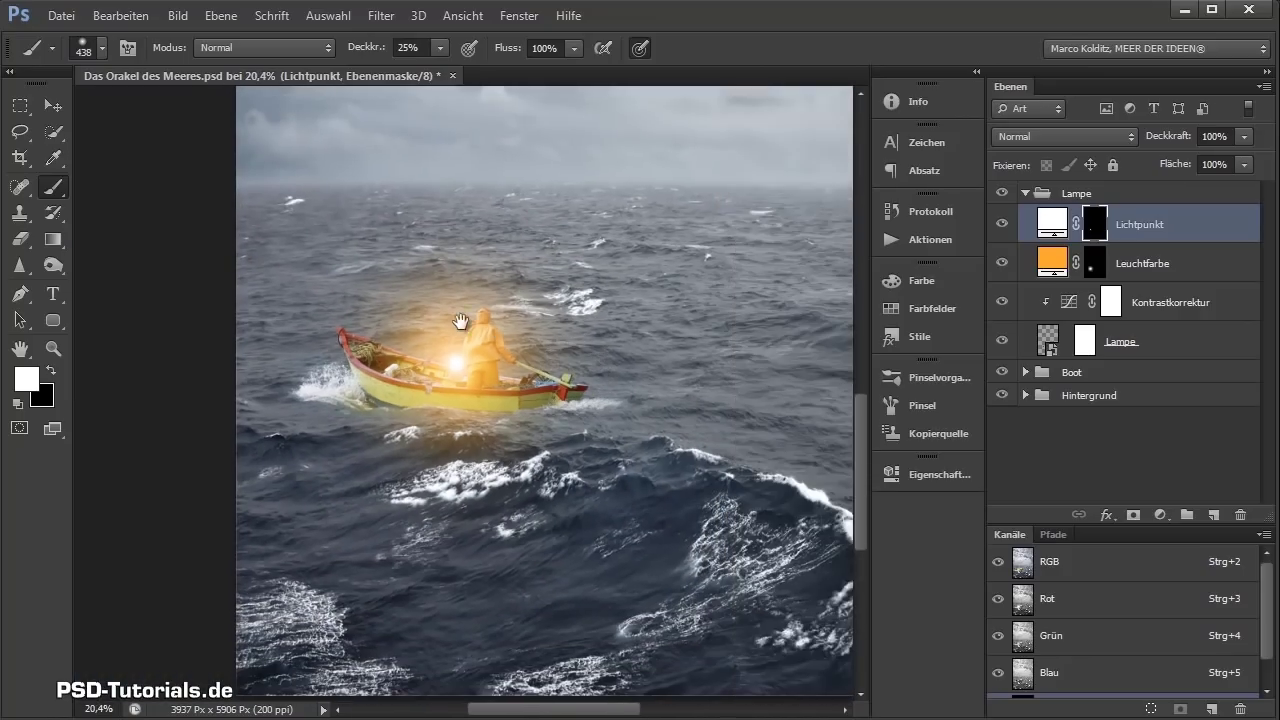
pyautogui.keyDown('alt'); pyautogui.scroll(-2, 449, 324); pyautogui.keyUp('alt')
pyautogui.keyDown('alt'); pyautogui.scroll(1, 449, 324); pyautogui.keyUp('alt')
pyautogui.keyDown('alt'); pyautogui.scroll(3, 411, 357); pyautogui.keyUp('alt')
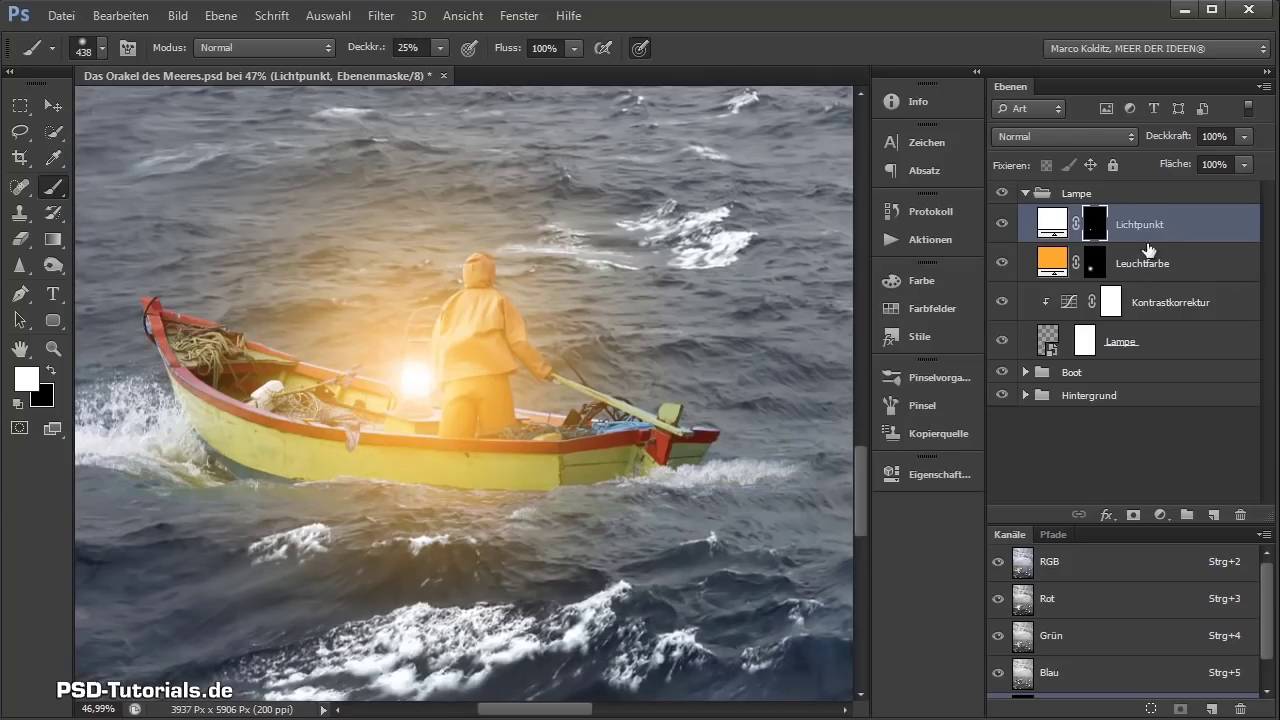
pyautogui.click(1190, 263)
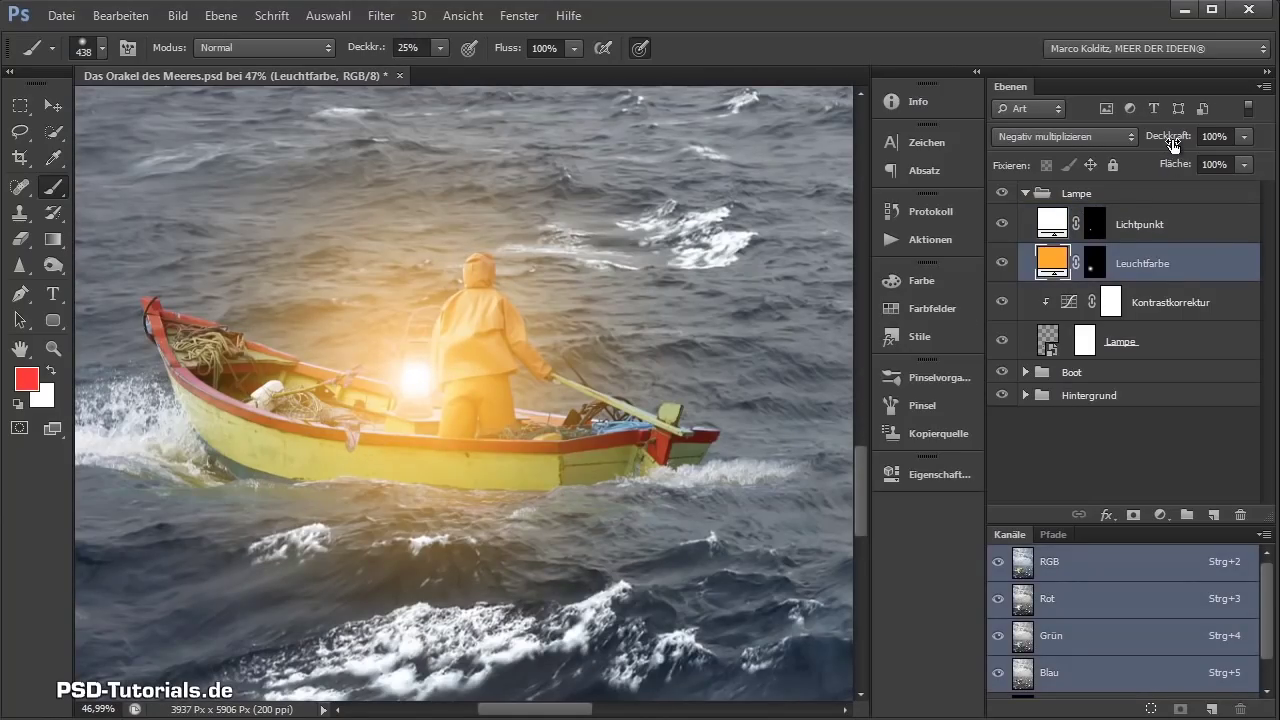
pyautogui.moveTo(1173, 145)
pyautogui.mouseDown()
pyautogui.moveTo(1157, 143)
pyautogui.moveTo(1175, 143)
pyautogui.mouseUp()
pyautogui.moveTo(1166, 149)
pyautogui.mouseDown()
pyautogui.moveTo(1139, 133)
pyautogui.moveTo(1200, 145)
pyautogui.mouseUp()
pyautogui.click(1166, 224)
pyautogui.click(1150, 265)
pyautogui.doubleClick(20, 348)
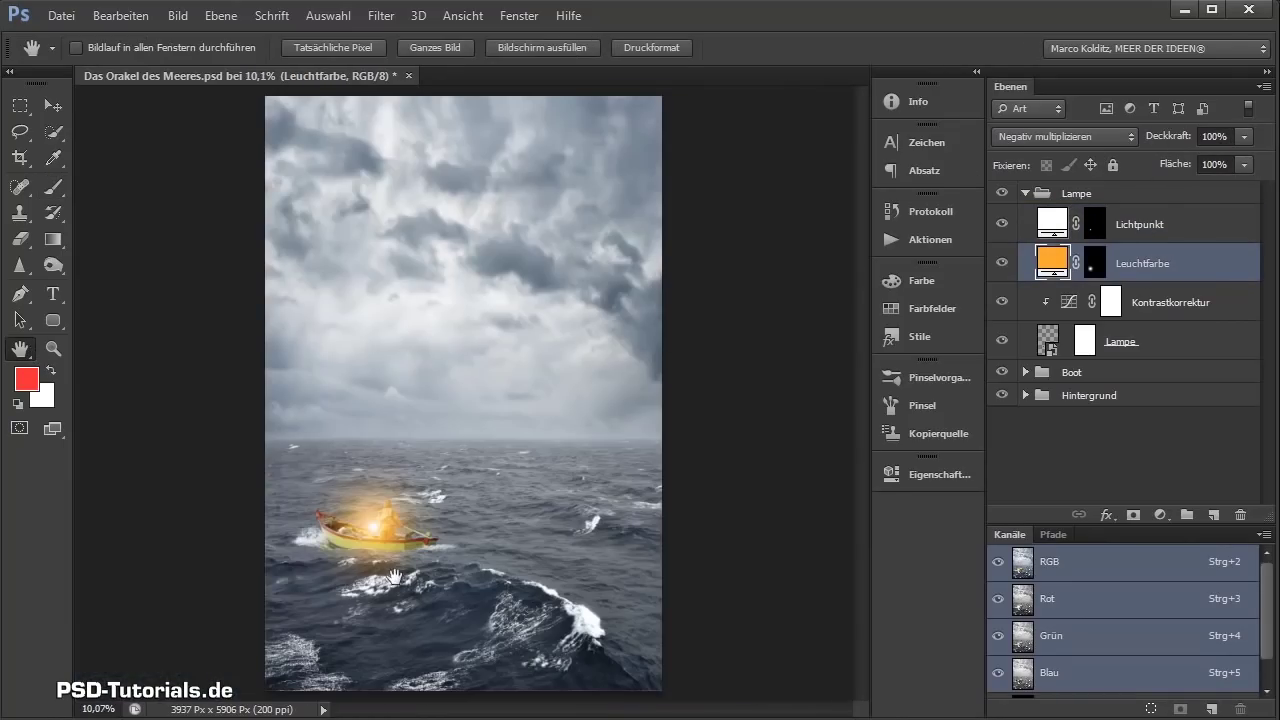